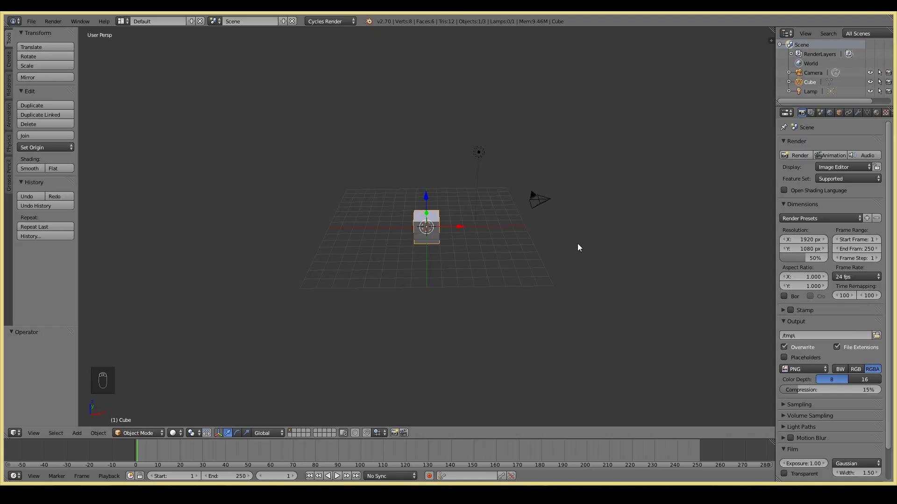
# Step: Switch to the Animation screen layout and view the scene from the front
pyautogui.click(123, 20)
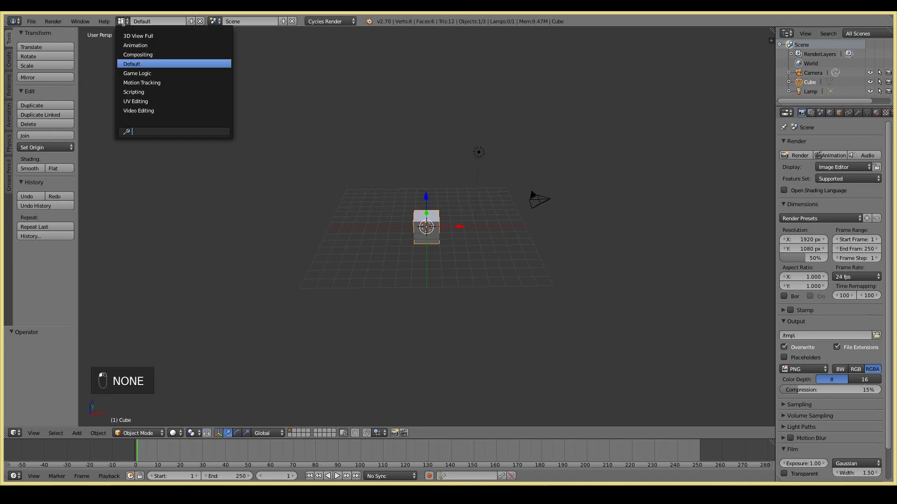
pyautogui.click(135, 45)
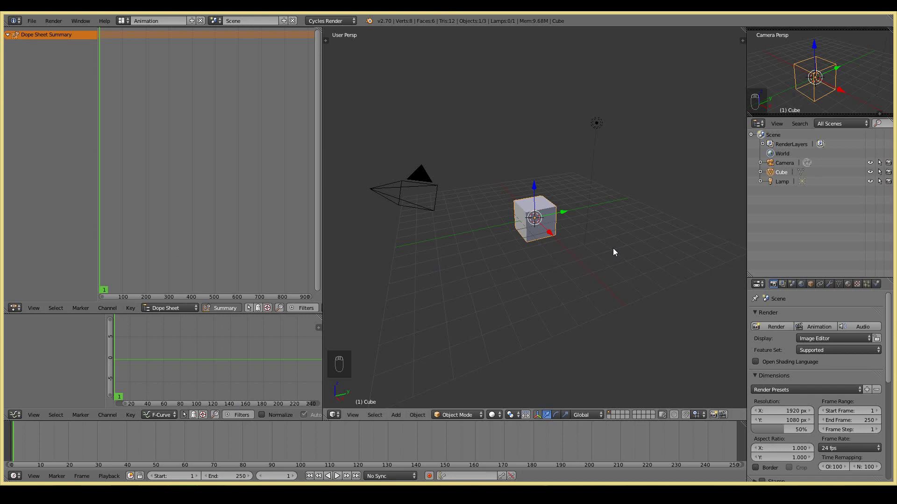
pyautogui.press('KP_1')
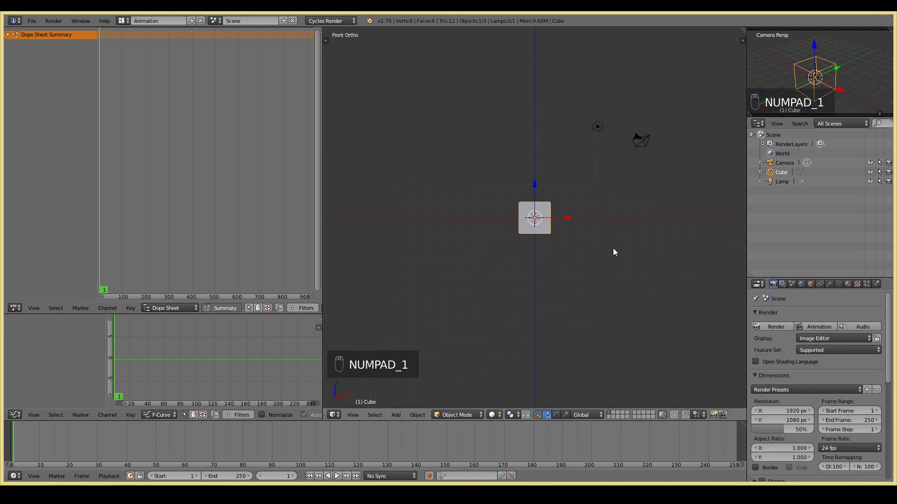
# Step: Delete the lamp, camera and cube from the scene
pyautogui.rightClick(598, 130)
pyautogui.keyDown('shift'); pyautogui.rightClick(639, 146); pyautogui.keyUp('shift')
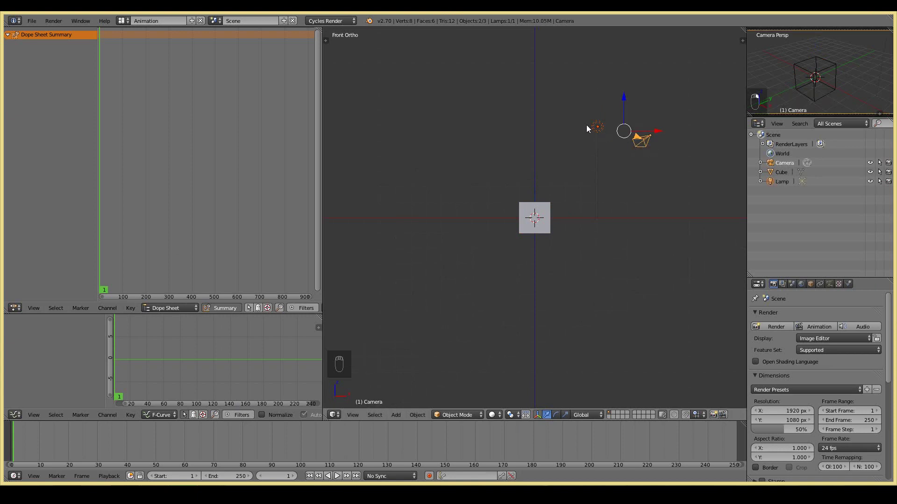
pyautogui.press('x')
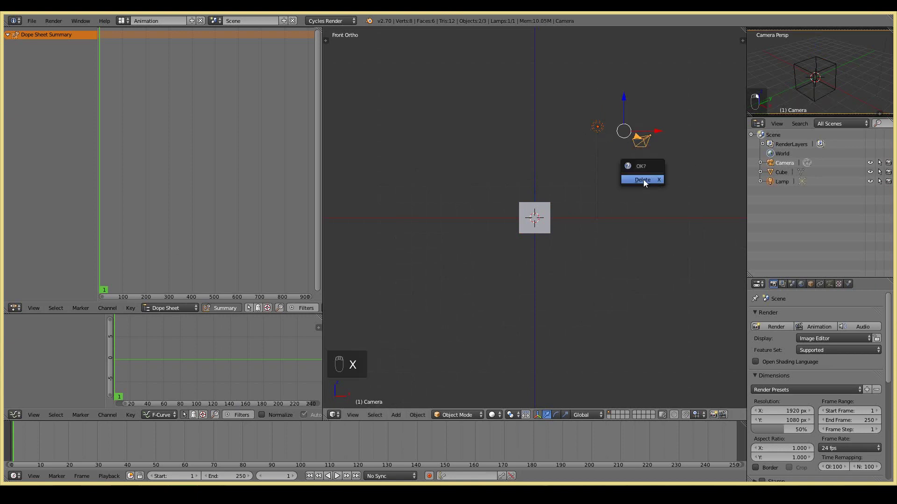
pyautogui.click(643, 179)
pyautogui.rightClick(534, 224)
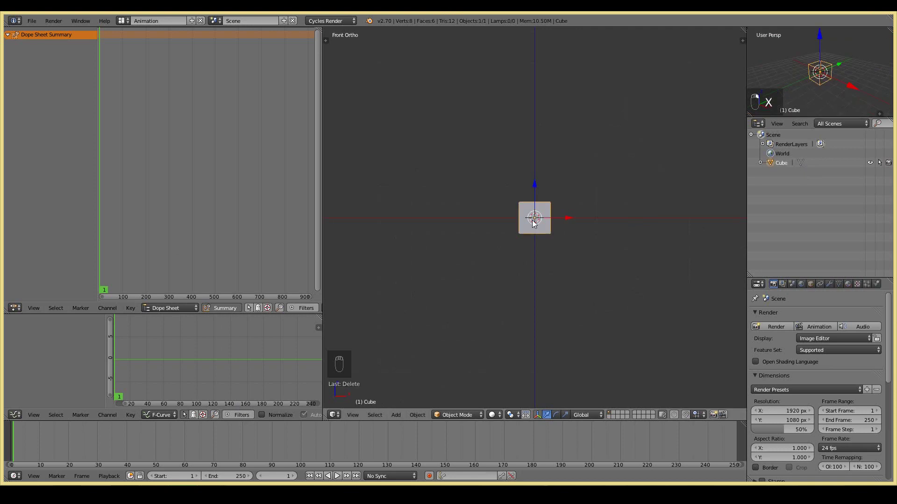
pyautogui.press('x')
pyautogui.click(605, 272)
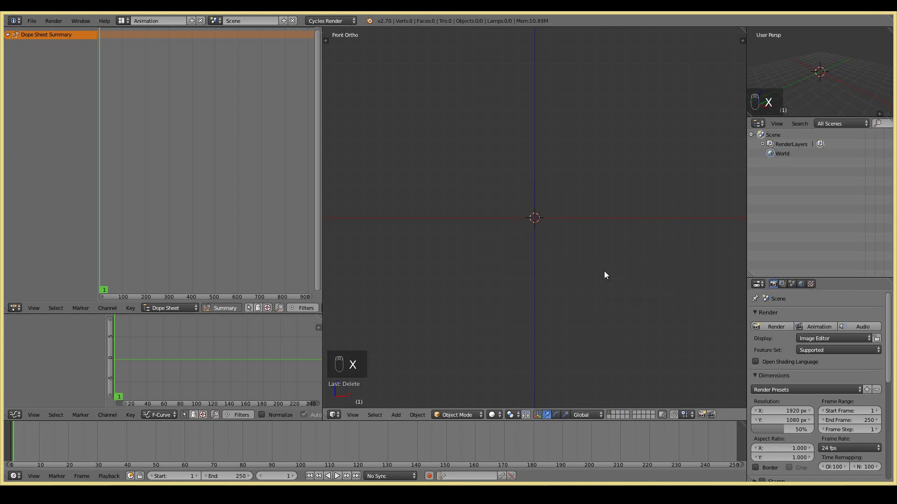
# Step: Add a UV sphere at the origin and show the properties sidebar
pyautogui.hotkey('shift', 'a')
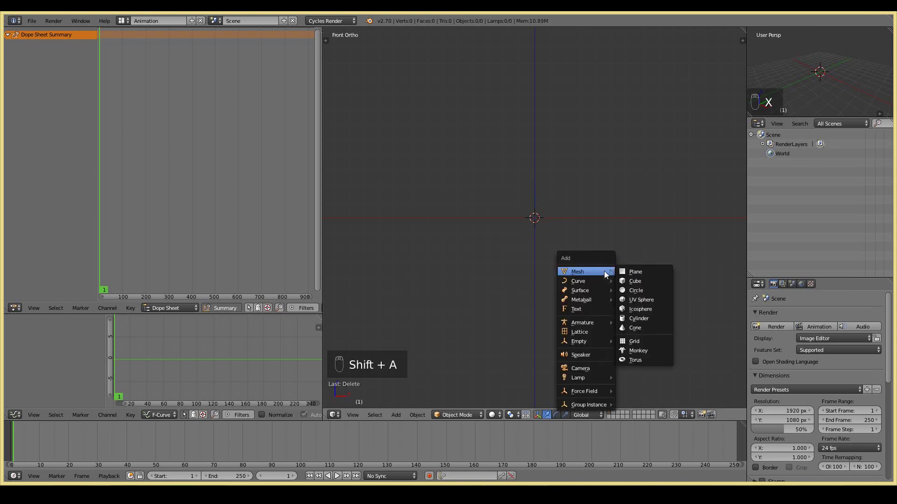
pyautogui.click(639, 302)
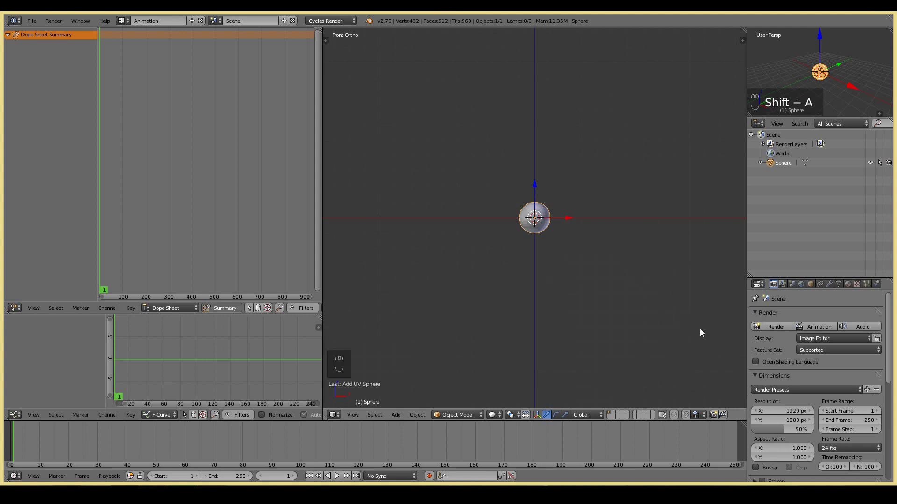
pyautogui.press('n')
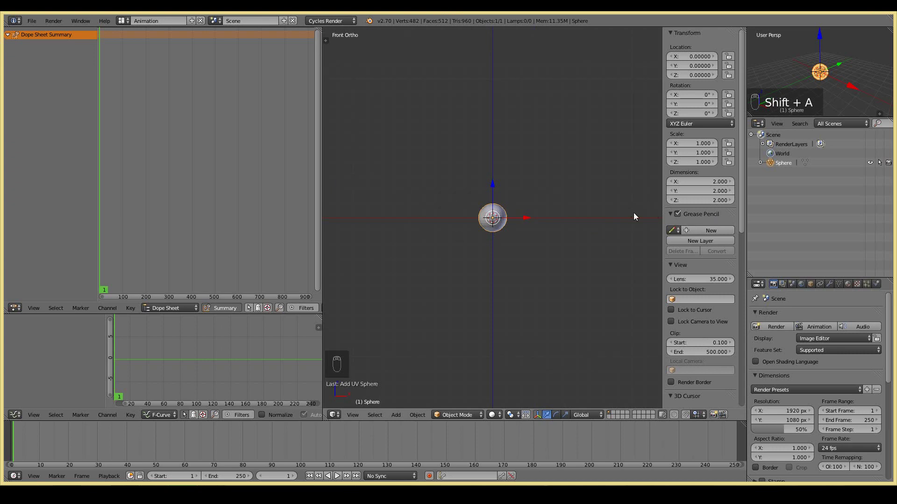
# Step: Create a grease pencil data block with a new layer, strokes placed relative to View
pyautogui.click(689, 231)
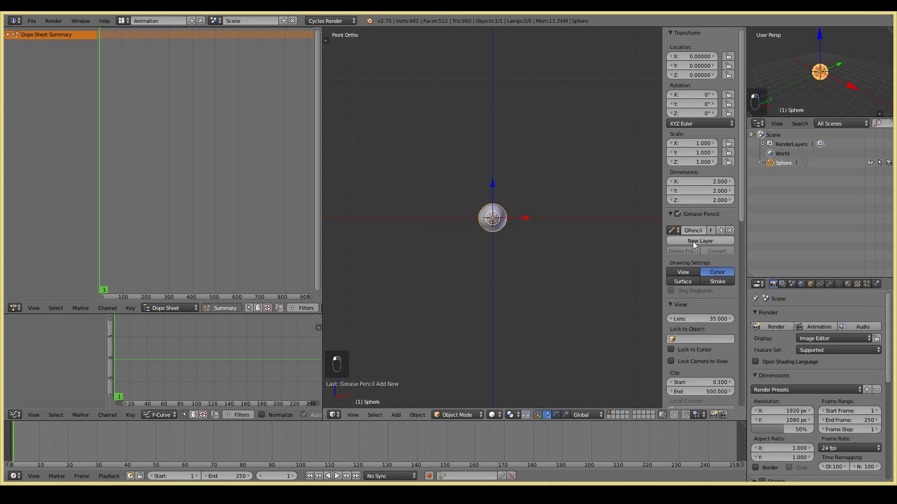
pyautogui.click(694, 242)
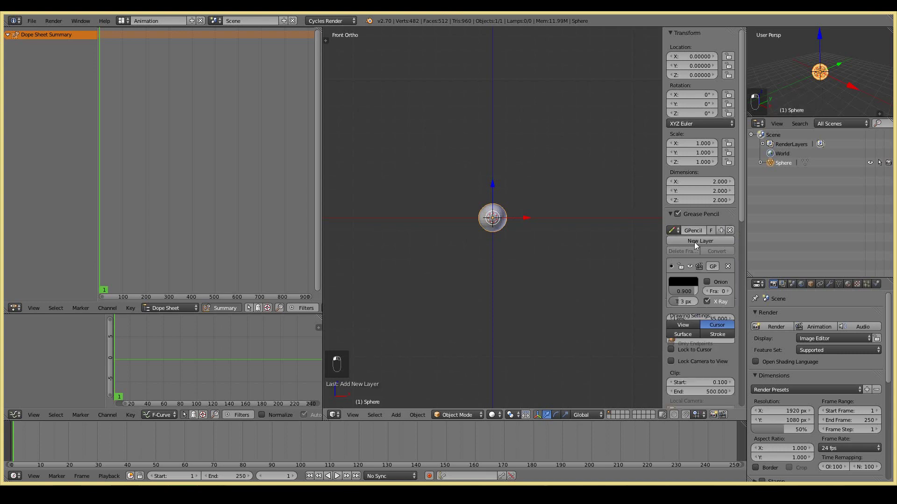
pyautogui.click(684, 326)
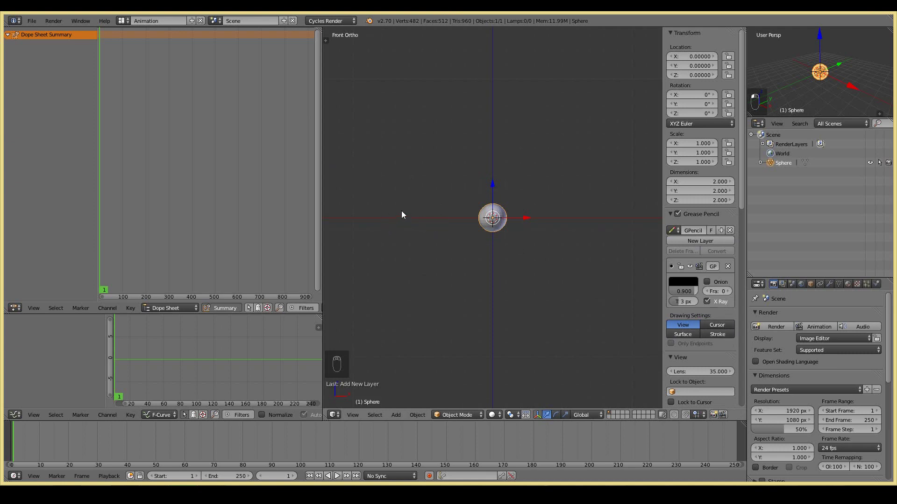
# Step: Enable Use Sketching Sessions in the Tool Shelf's Grease Pencil tab
pyautogui.press('n')
pyautogui.press('n')
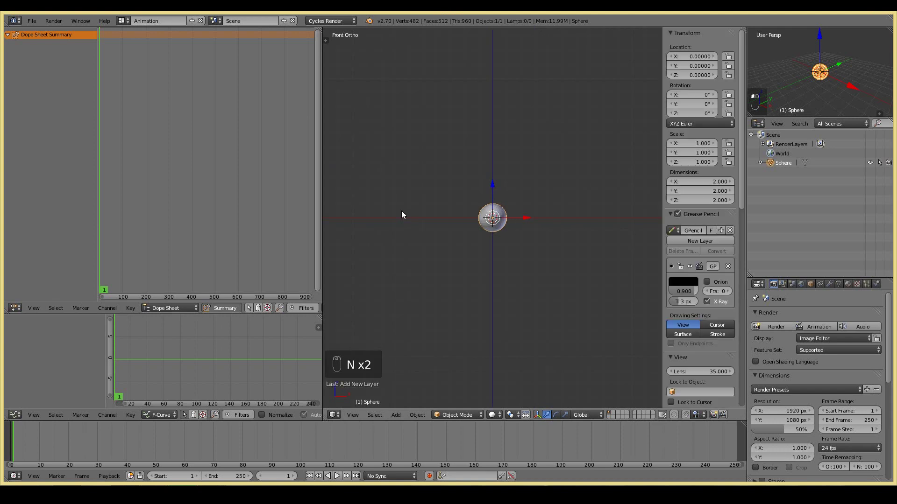
pyautogui.press('n')
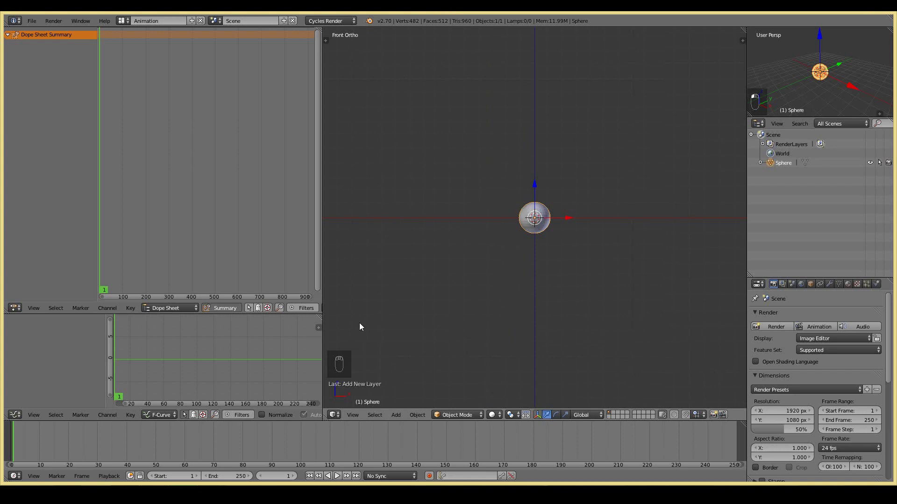
pyautogui.press('t')
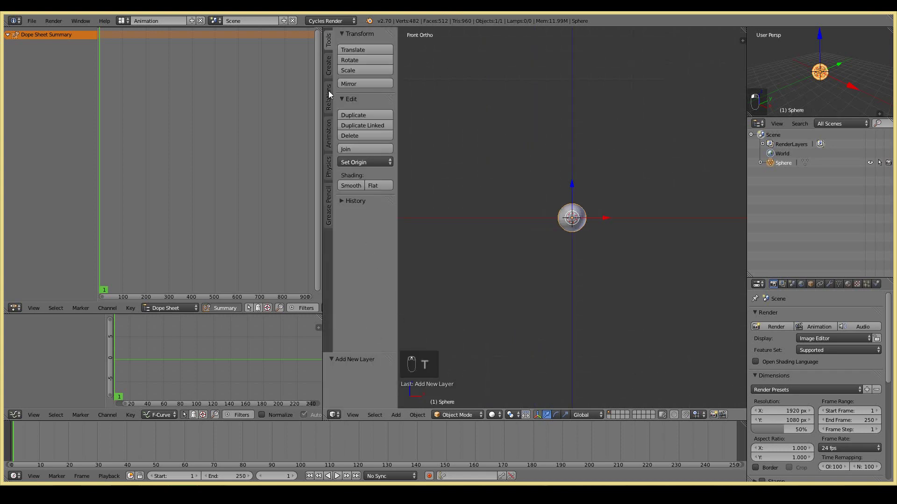
pyautogui.click(330, 207)
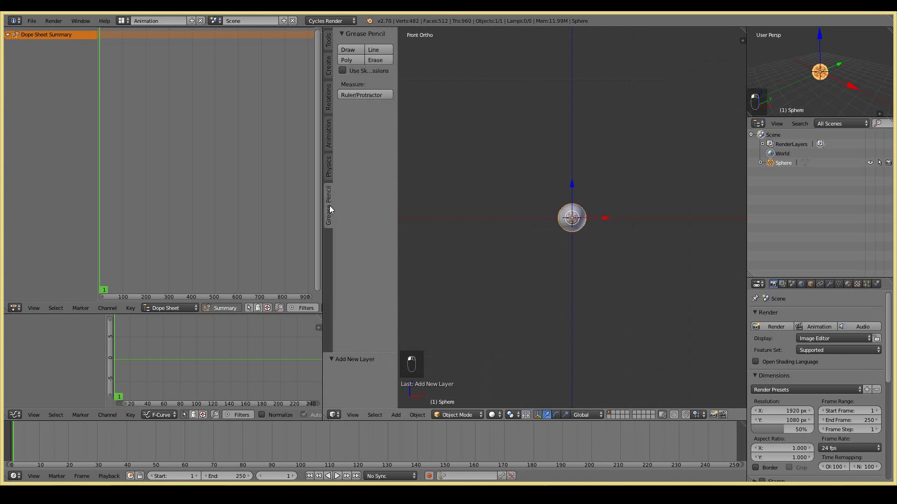
pyautogui.click(343, 70)
pyautogui.press('n')
pyautogui.press('n')
pyautogui.press('t')
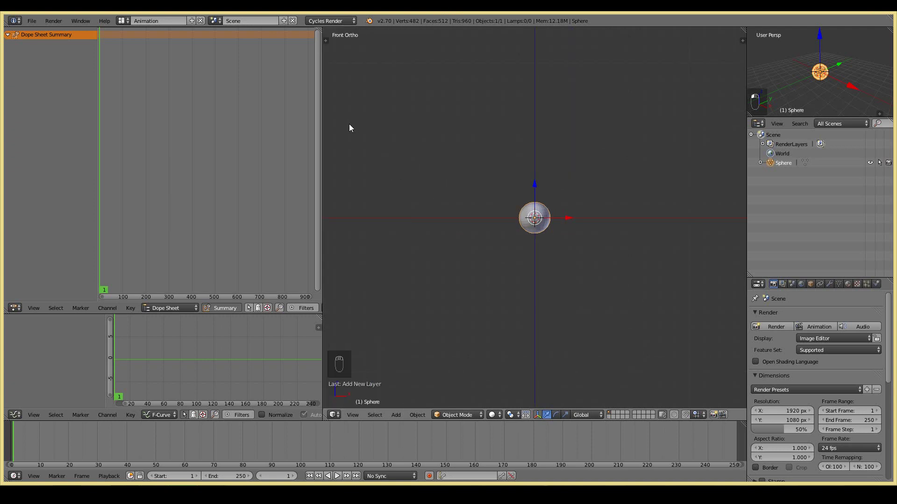
# Step: Draw the grease pencil bounce arc from upper left through the sphere to the right
pyautogui.press('d')
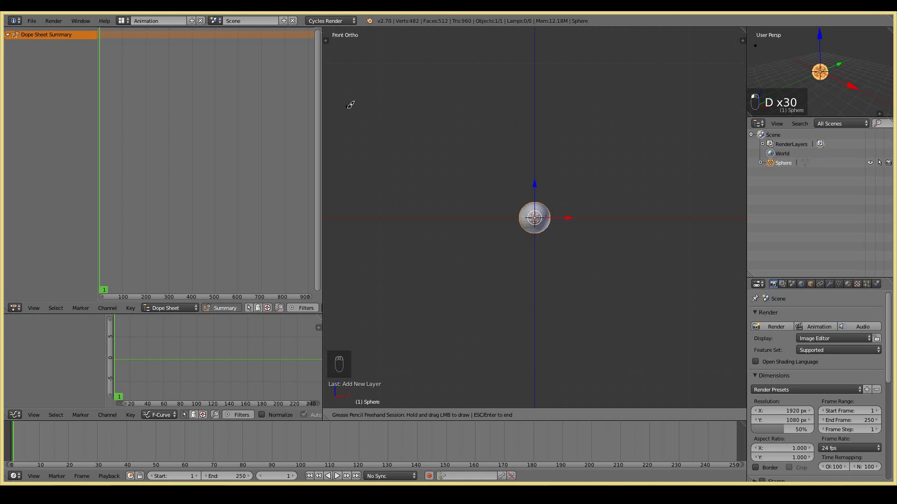
pyautogui.moveTo(347, 107)
pyautogui.mouseDown()
pyautogui.moveTo(406, 217)
pyautogui.moveTo(459, 150)
pyautogui.moveTo(482, 176)
pyautogui.moveTo(491, 217)
pyautogui.moveTo(508, 181)
pyautogui.moveTo(538, 168)
pyautogui.moveTo(560, 215)
pyautogui.moveTo(593, 191)
pyautogui.moveTo(614, 217)
pyautogui.moveTo(651, 202)
pyautogui.moveTo(664, 212)
pyautogui.moveTo(681, 204)
pyautogui.moveTo(697, 215)
pyautogui.mouseUp()
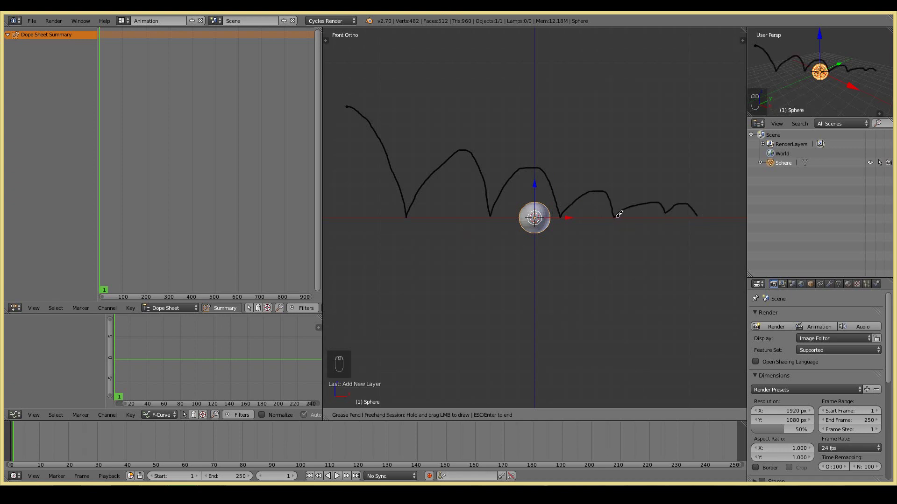
pyautogui.moveTo(615, 216)
pyautogui.mouseDown()
pyautogui.moveTo(646, 199)
pyautogui.moveTo(660, 213)
pyautogui.mouseUp()
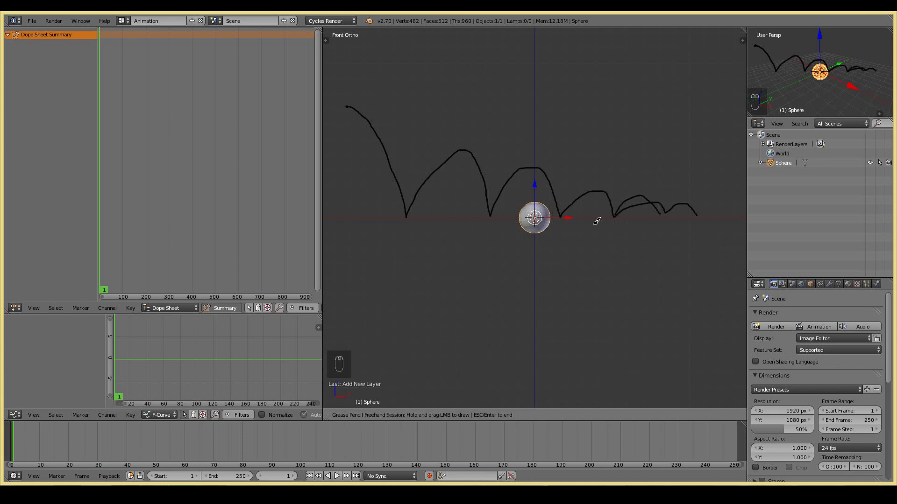
pyautogui.click(425, 177)
pyautogui.press('Escape')
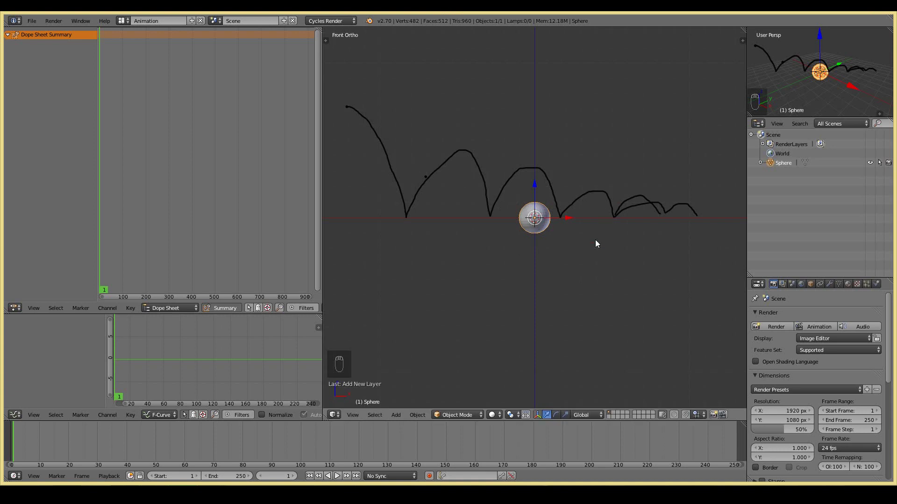
# Step: Erase the messy right end of the arc and redraw the last small bounces
pyautogui.press('t')
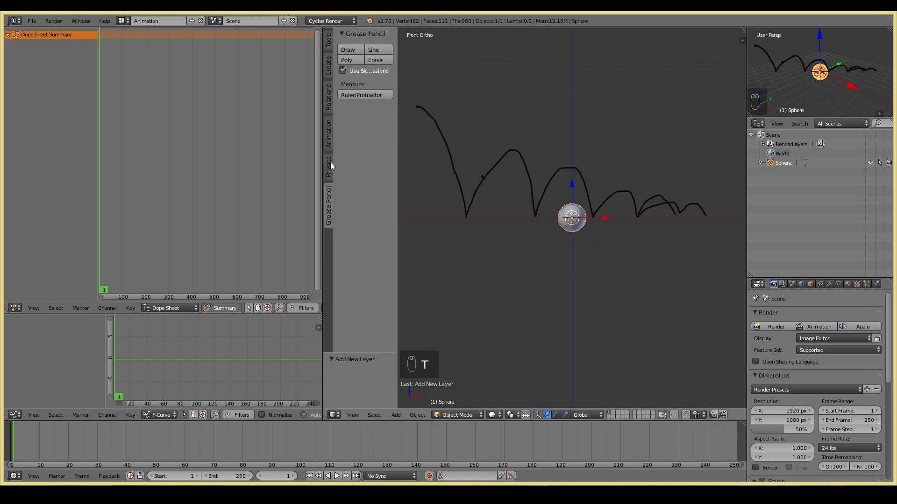
pyautogui.click(371, 59)
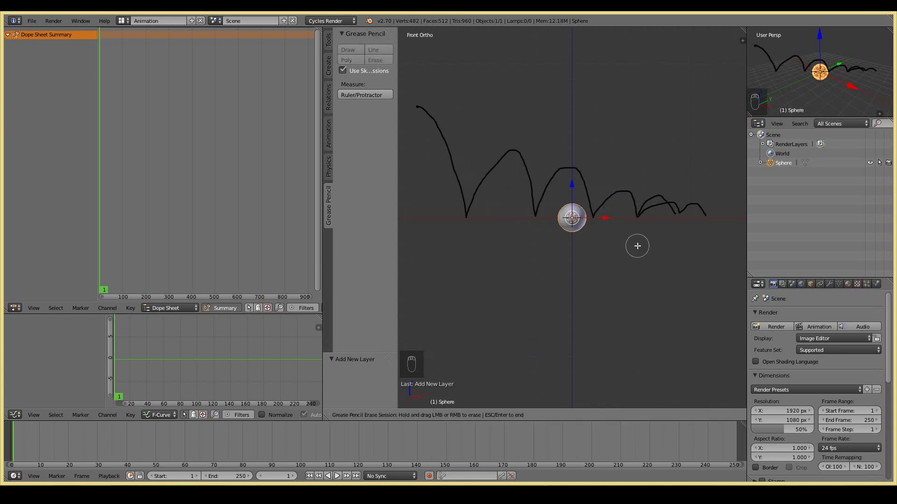
pyautogui.moveTo(651, 203)
pyautogui.mouseDown()
pyautogui.moveTo(631, 207)
pyautogui.moveTo(675, 200)
pyautogui.moveTo(644, 223)
pyautogui.moveTo(702, 206)
pyautogui.moveTo(705, 231)
pyautogui.mouseUp()
pyautogui.press('Escape')
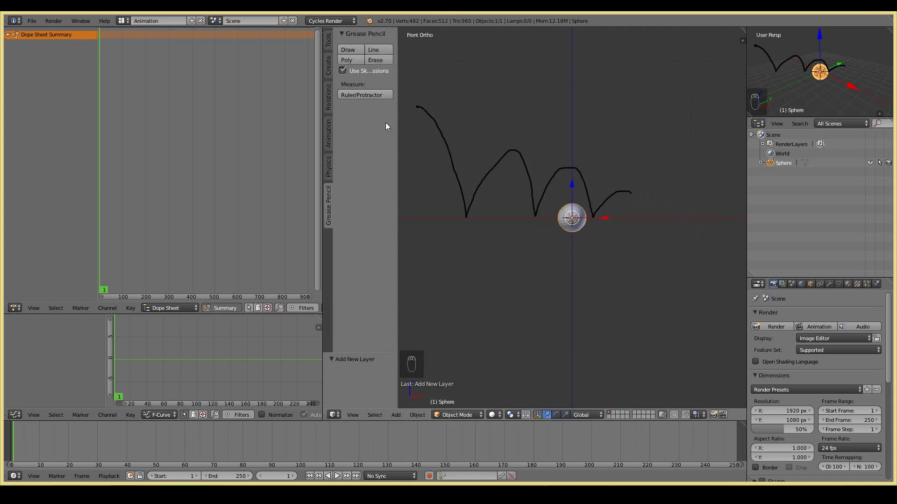
pyautogui.click(352, 51)
pyautogui.moveTo(631, 191)
pyautogui.mouseDown()
pyautogui.moveTo(640, 214)
pyautogui.moveTo(661, 201)
pyautogui.moveTo(694, 213)
pyautogui.moveTo(675, 214)
pyautogui.moveTo(686, 209)
pyautogui.mouseUp()
pyautogui.press('Escape')
pyautogui.press('t')
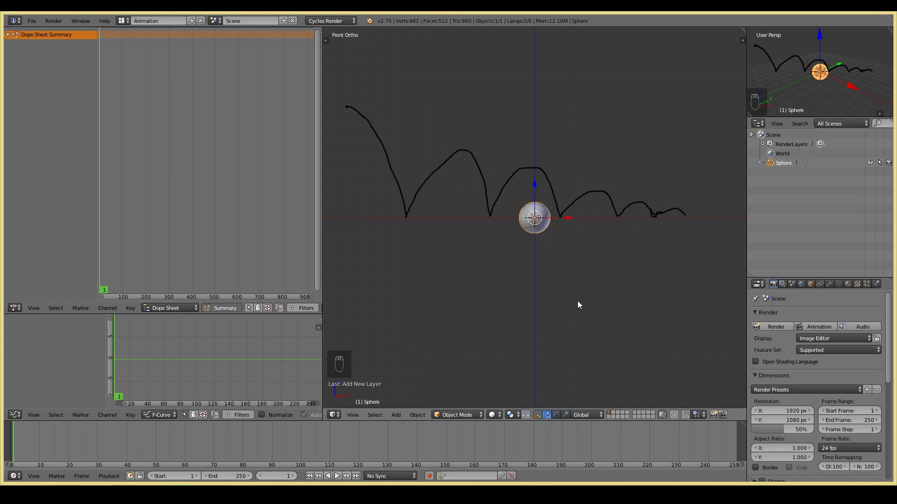
# Step: Set the timeline keying set to LocRotScale and turn on auto keyframing
pyautogui.click(472, 476)
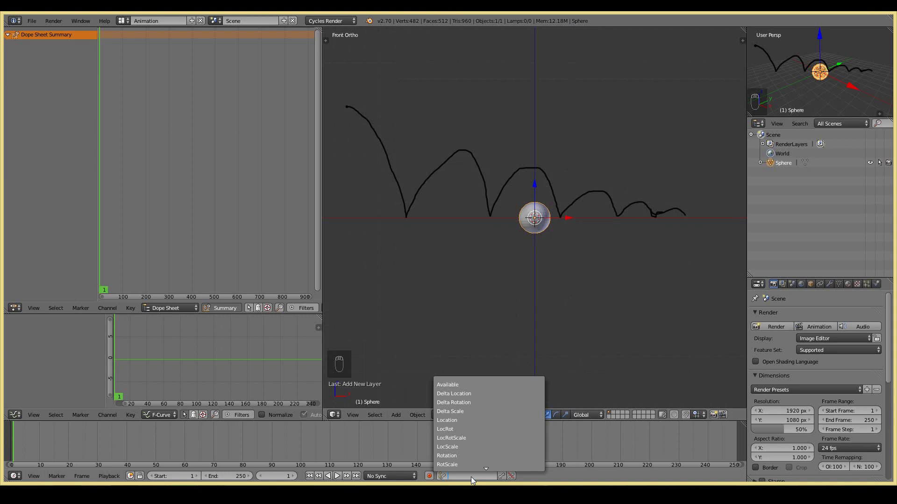
pyautogui.write('loc')
pyautogui.press('Down')
pyautogui.press('Down')
pyautogui.press('Down')
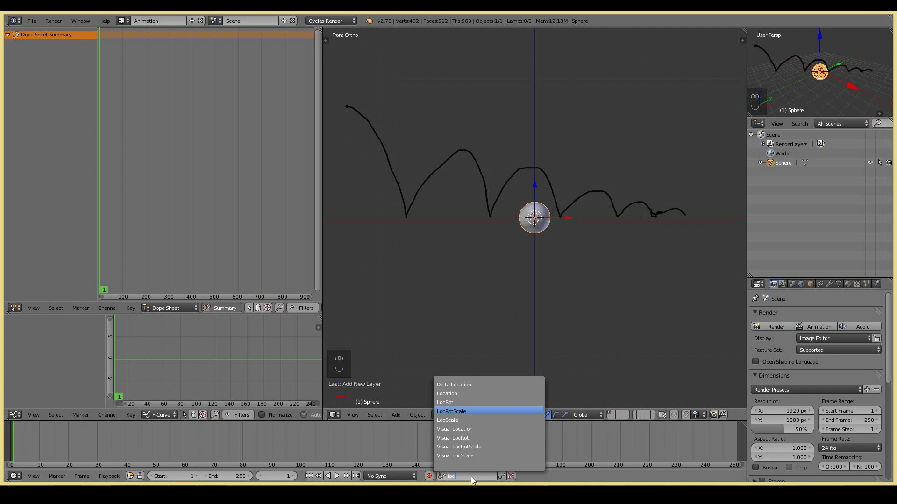
pyautogui.press('Return')
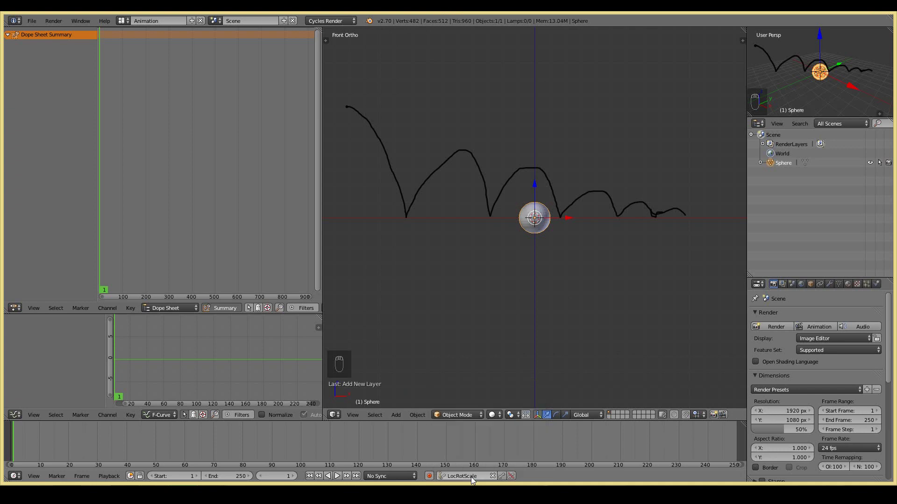
pyautogui.click(428, 476)
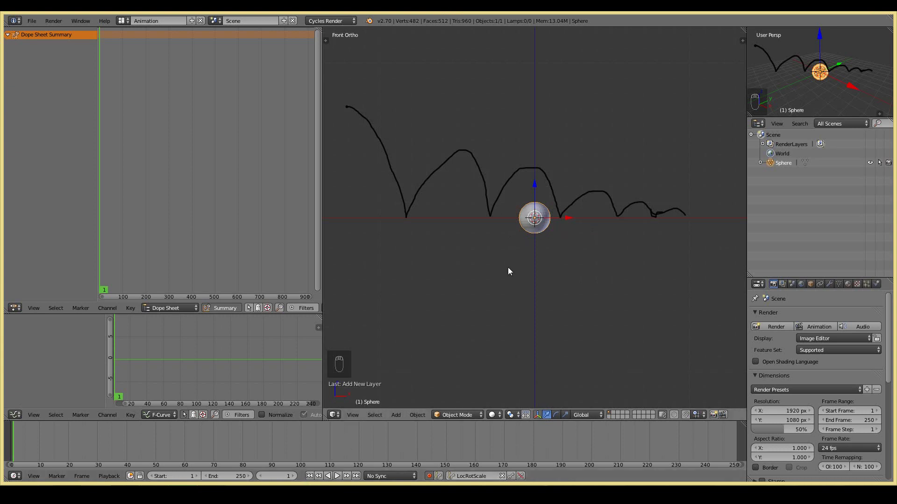
# Step: Key the sphere at the path start (frame 1), ground contact (frame 10) and arc peak (frame 20)
pyautogui.press('g')
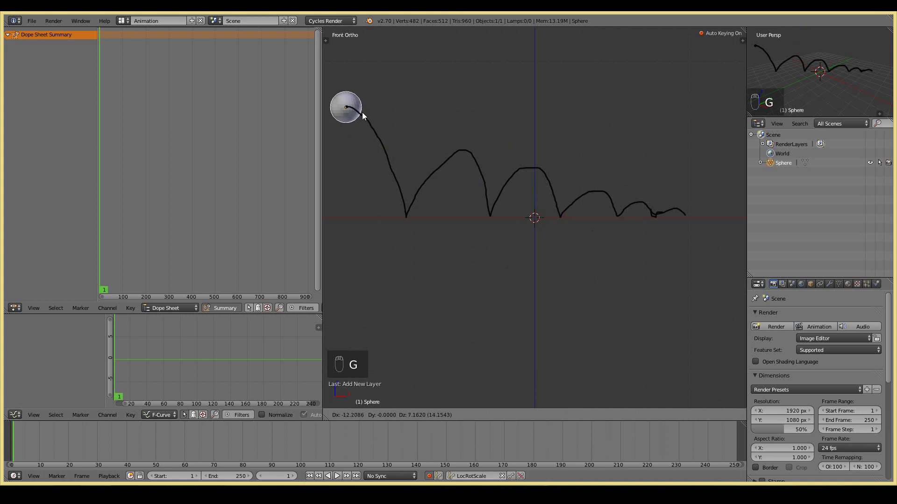
pyautogui.click(362, 112)
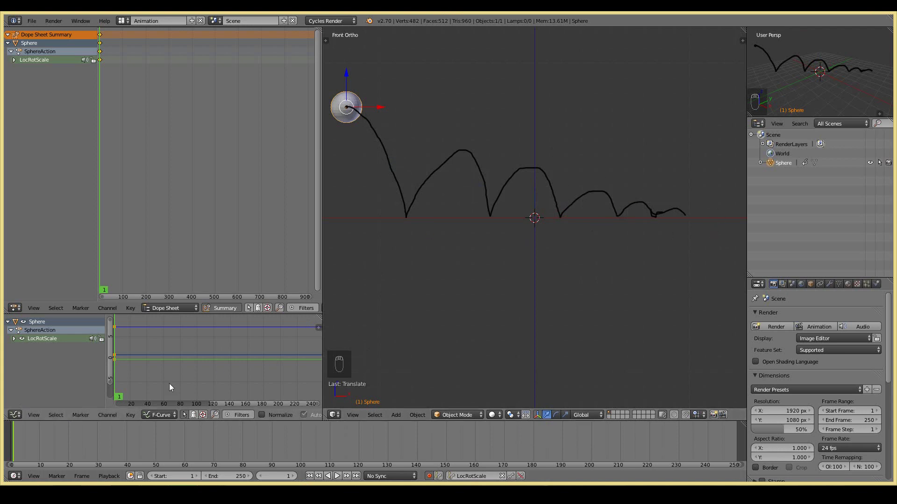
pyautogui.click(40, 441)
pyautogui.press('g')
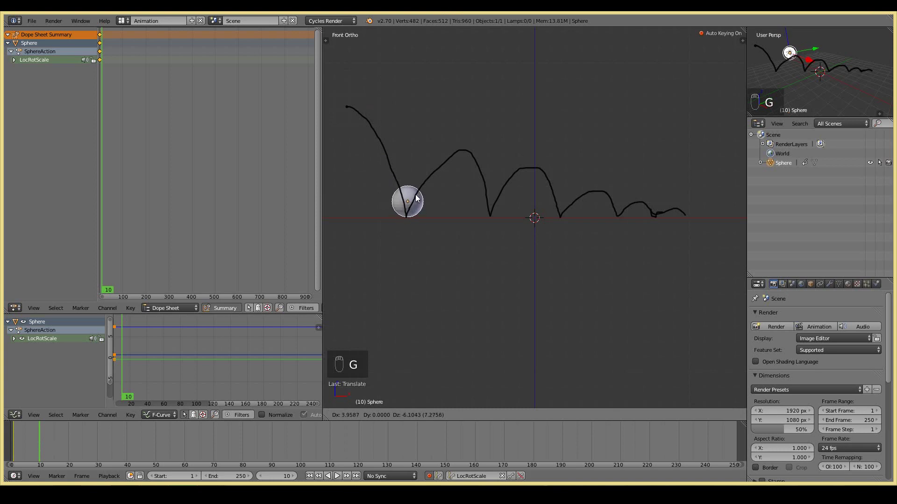
pyautogui.click(414, 198)
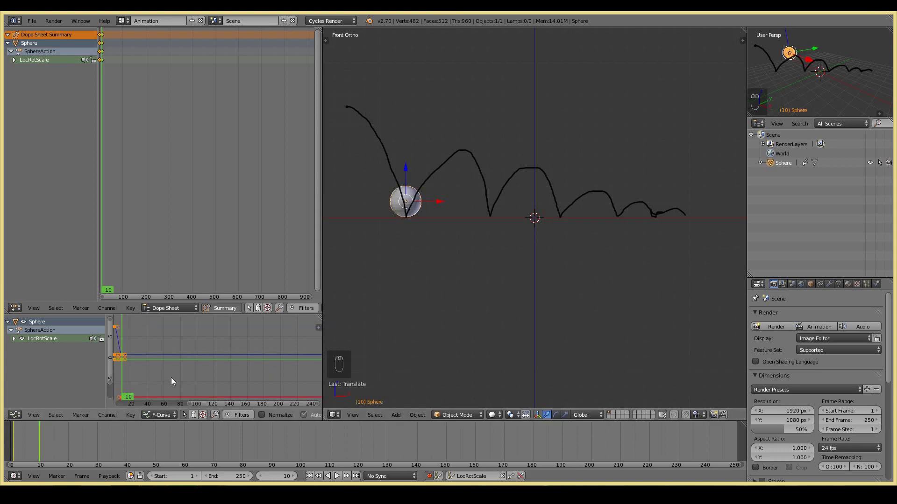
pyautogui.click(68, 445)
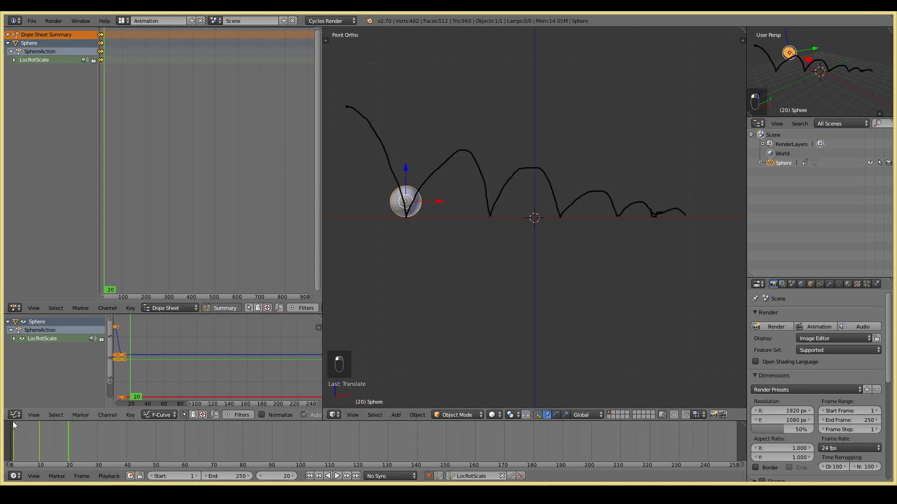
pyautogui.press('g')
pyautogui.click(407, 203)
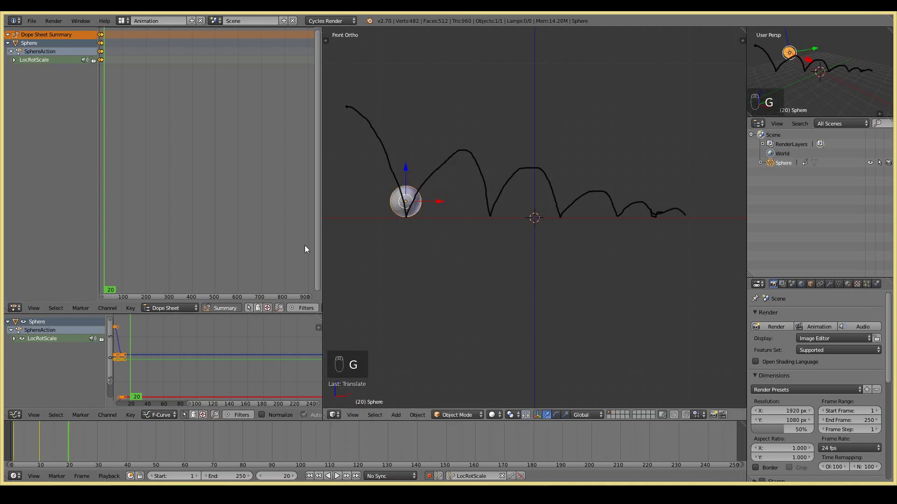
pyautogui.press('g')
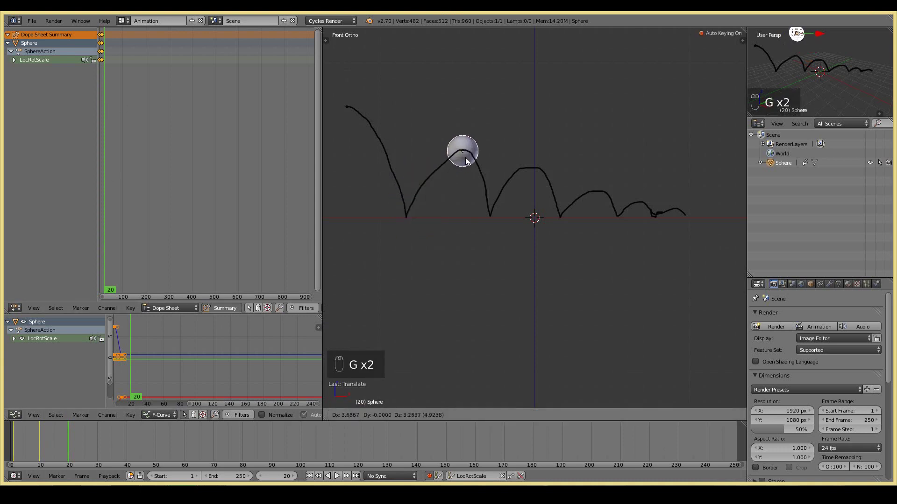
pyautogui.click(464, 162)
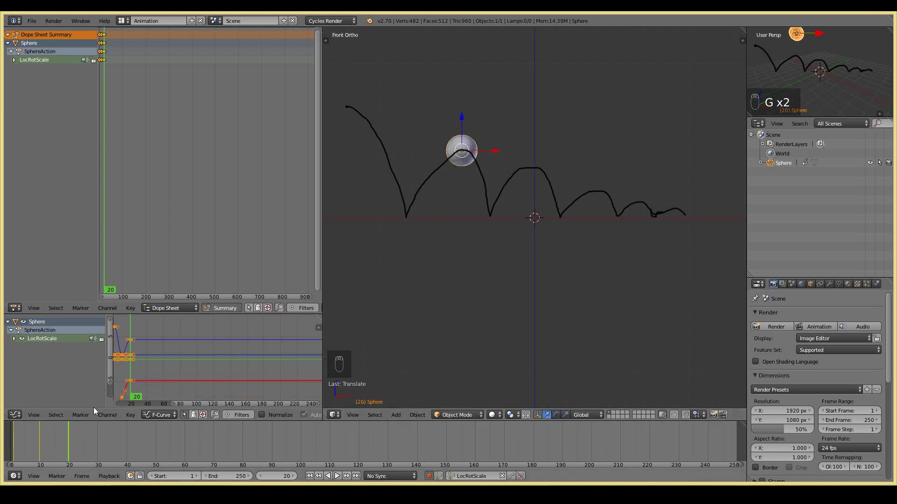
# Step: Remove the sphere's frame-20 keys with Alt+I and re-key it in place
pyautogui.scroll(3, 169, 184)
pyautogui.keyDown('ctrl'); pyautogui.hscroll(-4, 169, 184); pyautogui.keyUp('ctrl')
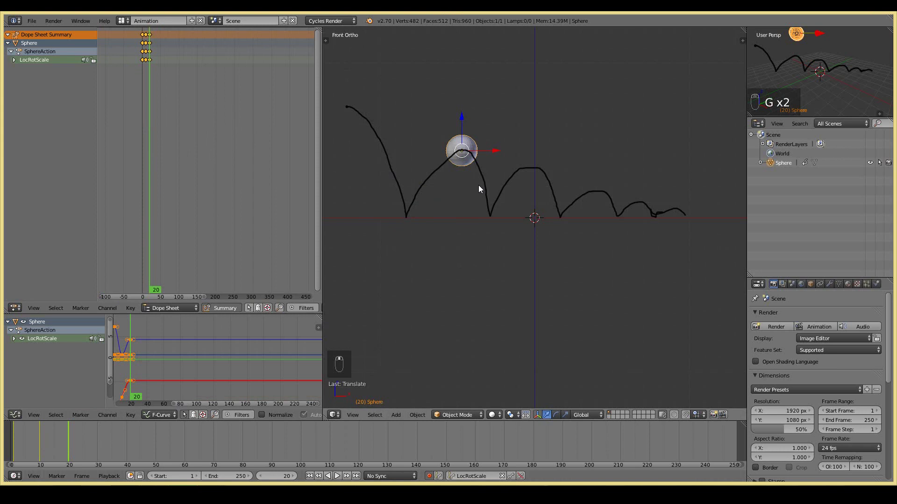
pyautogui.hotkey('alt', 'i')
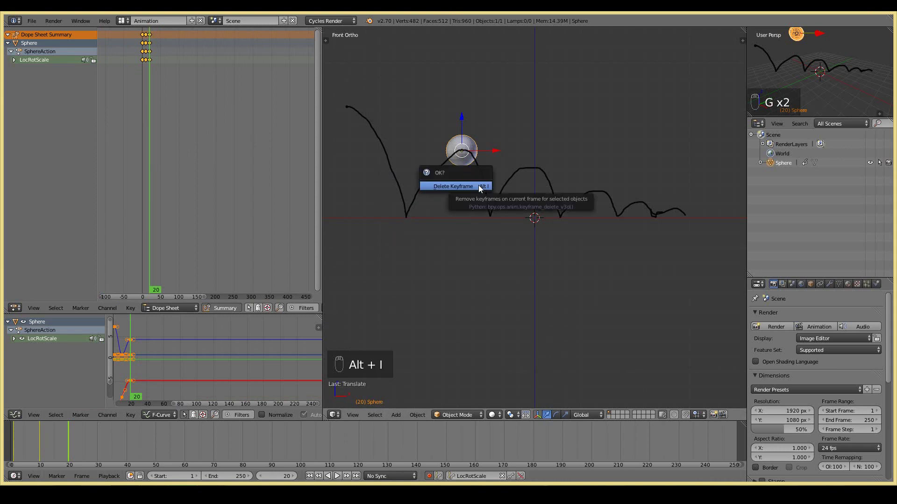
pyautogui.click(478, 185)
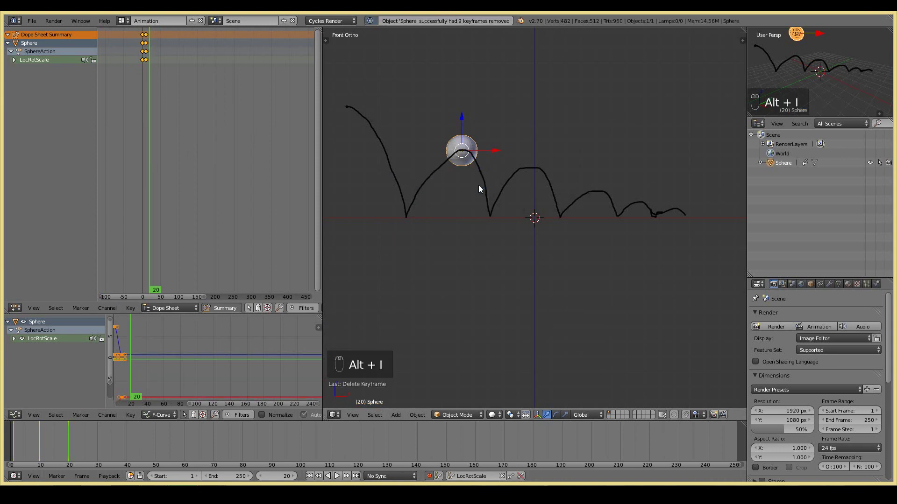
pyautogui.press('g')
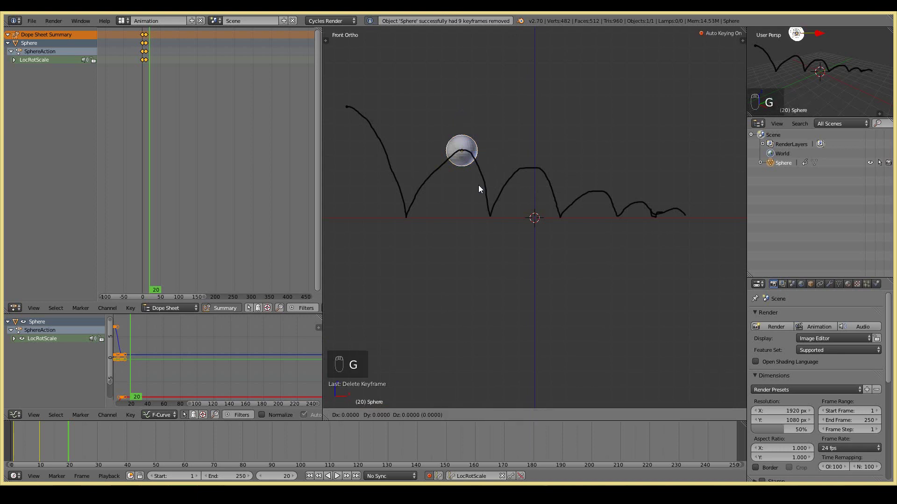
pyautogui.click(479, 185)
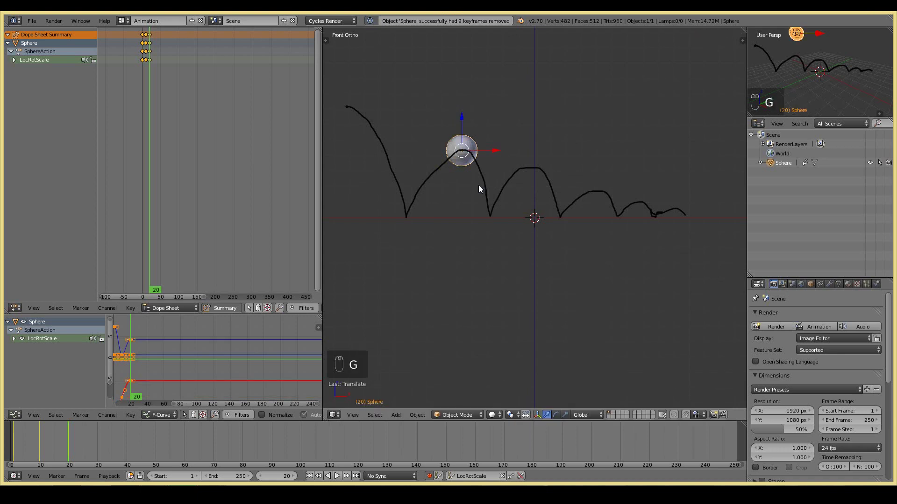
# Step: Delete the frame-20 keyframes in the Dope Sheet and re-insert them at the same position
pyautogui.click(150, 59)
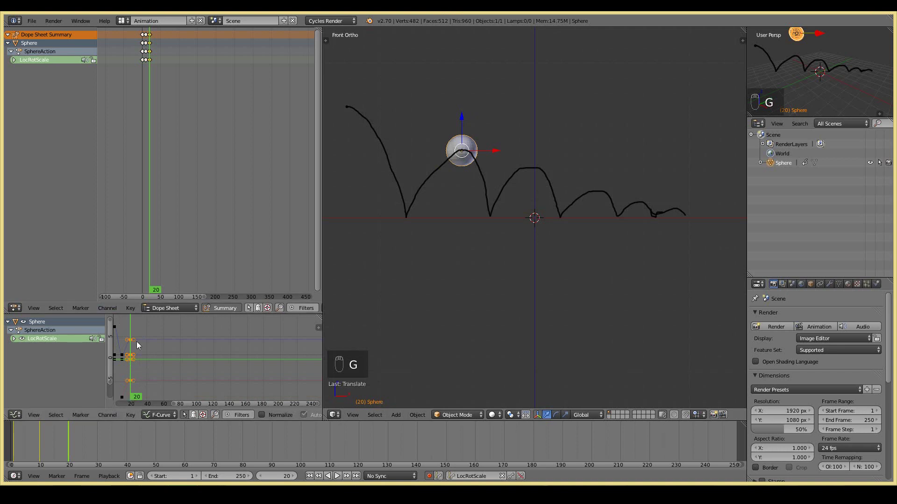
pyautogui.press('x')
pyautogui.click(192, 181)
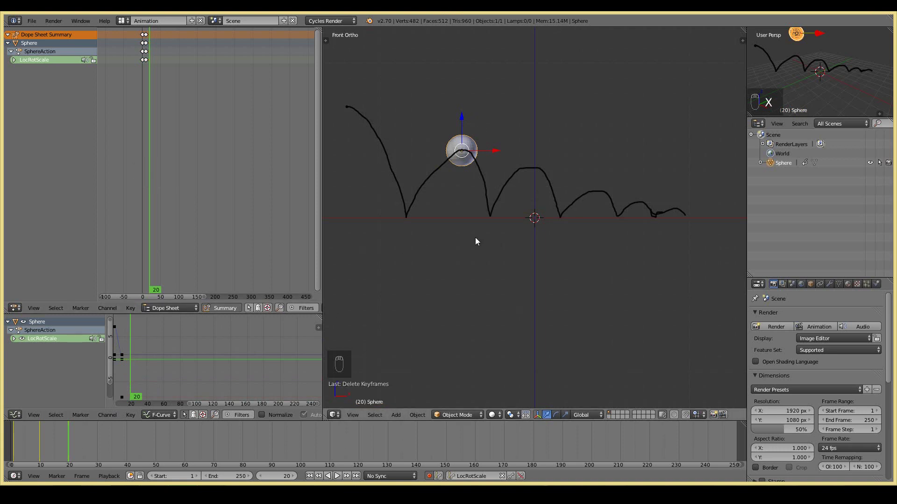
pyautogui.press('g')
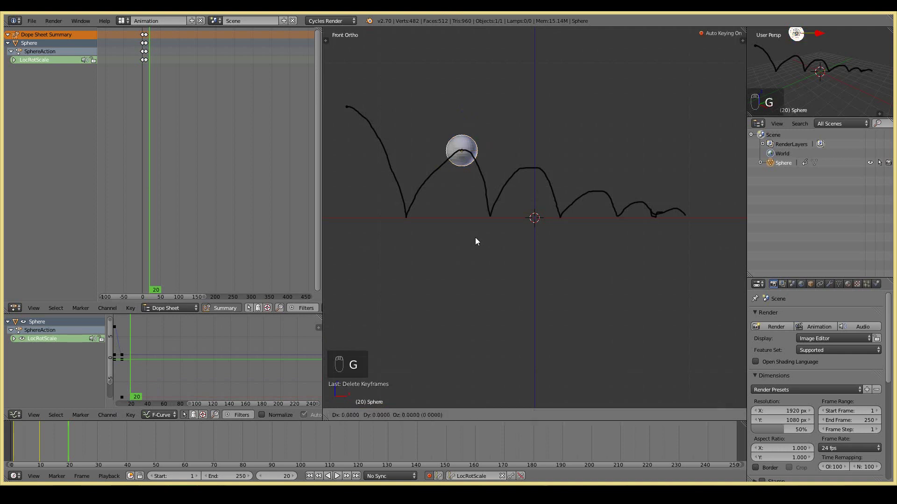
pyautogui.click(475, 240)
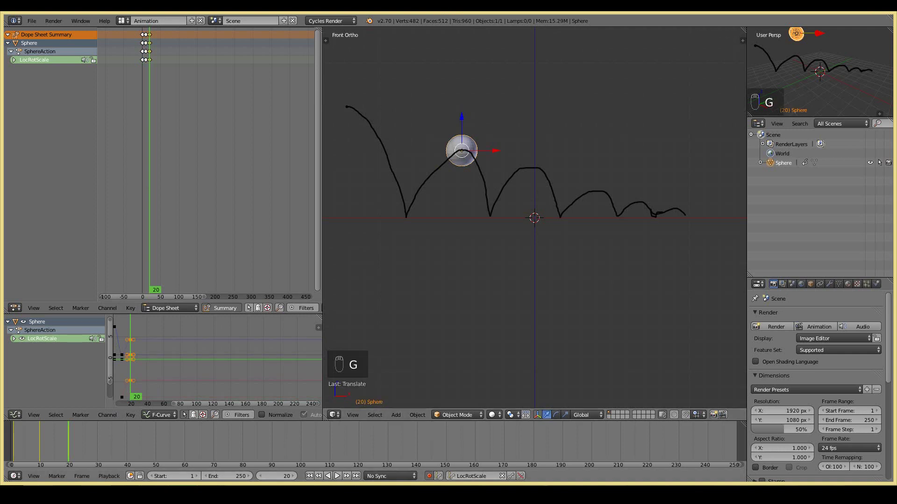
# Step: Rewind to frame 1 and play the bounce several times with Alt+A, stopping with Esc
pyautogui.click(313, 475)
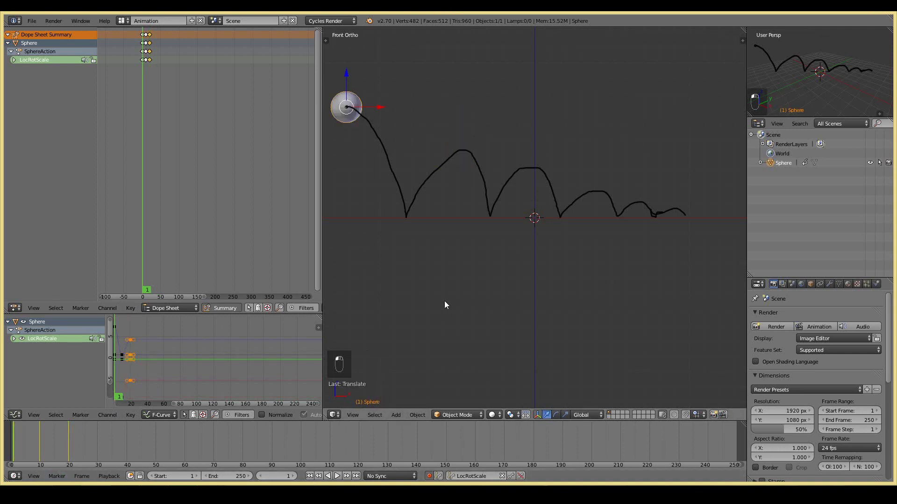
pyautogui.hotkey('alt', 'a')
pyautogui.press('Escape')
pyautogui.hotkey('alt', 'a')
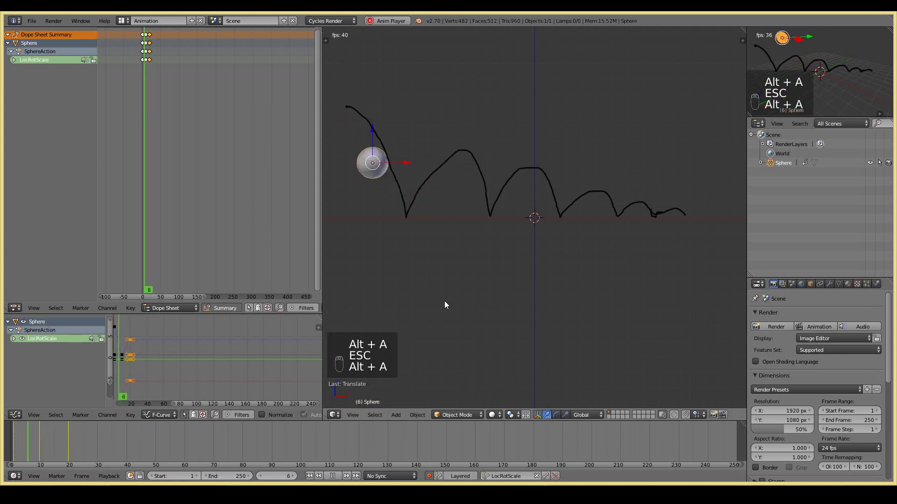
pyautogui.press('Escape')
pyautogui.hotkey('alt', 'a')
pyautogui.press('Escape')
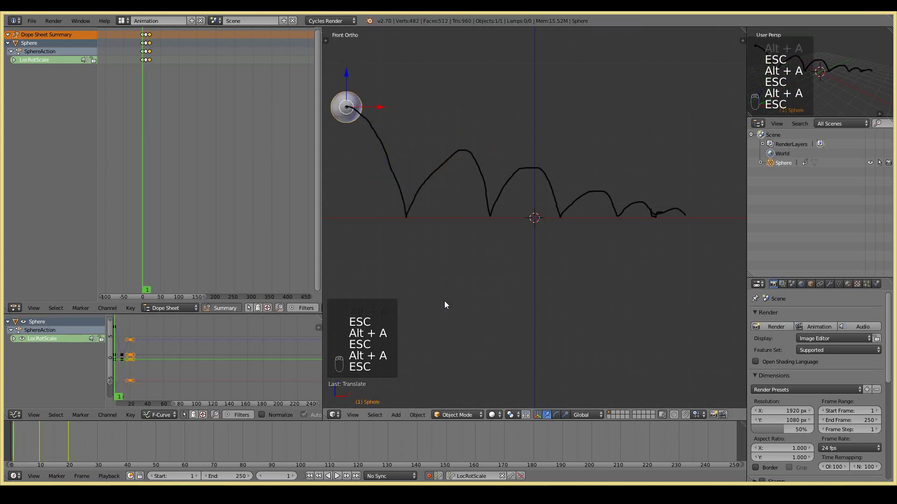
pyautogui.hotkey('alt', 'a')
pyautogui.press('Escape')
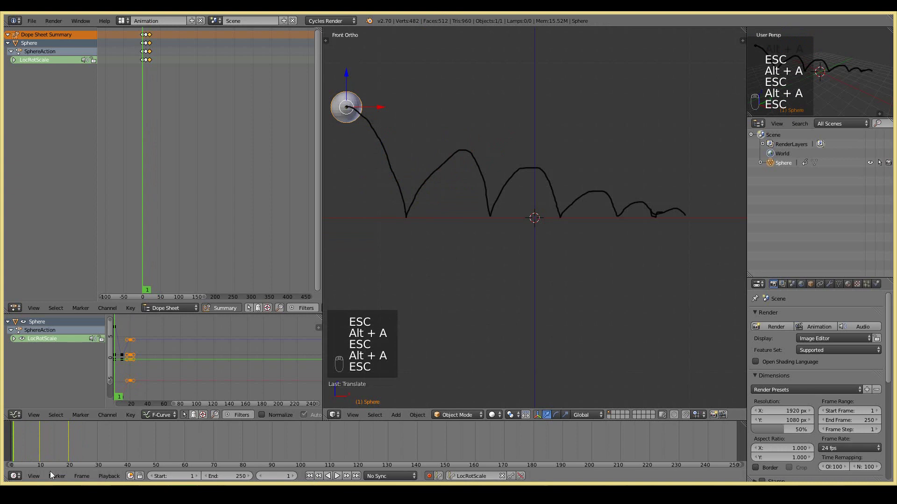
# Step: Key the sphere at the second ground contact (frame 25) and the next arc's peak (frame 30)
pyautogui.click(98, 450)
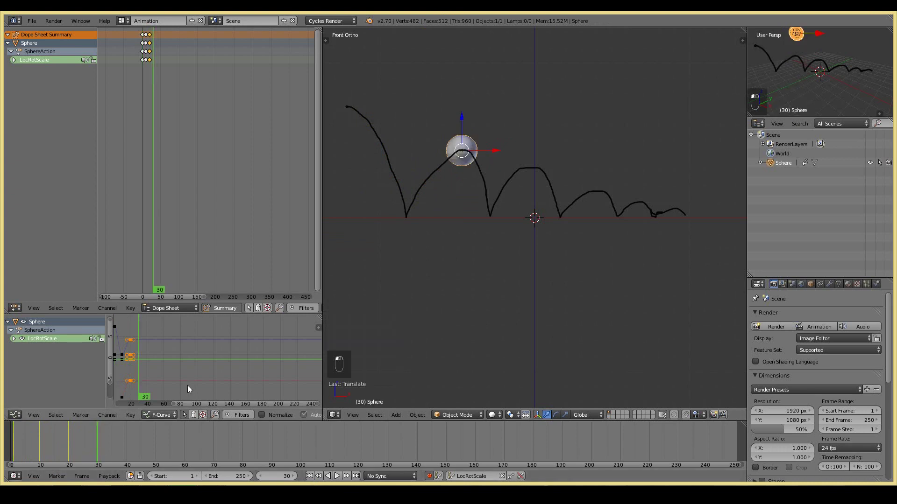
pyautogui.click(83, 450)
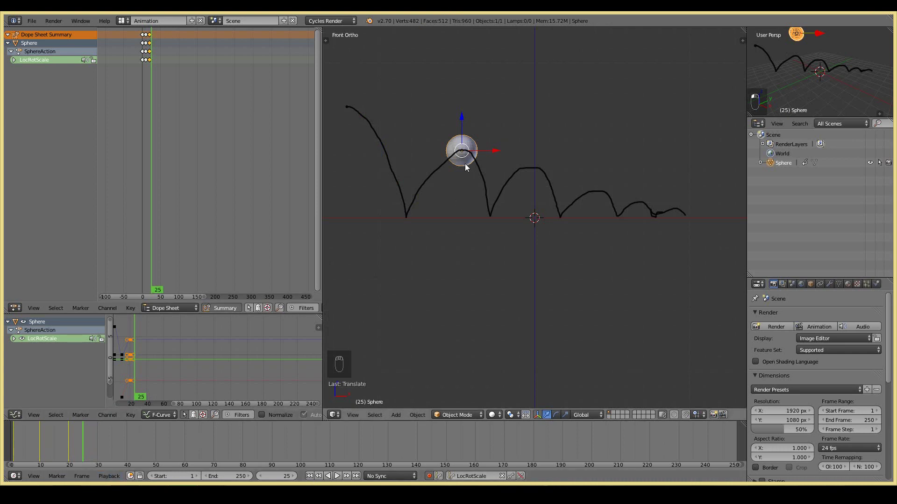
pyautogui.press('g')
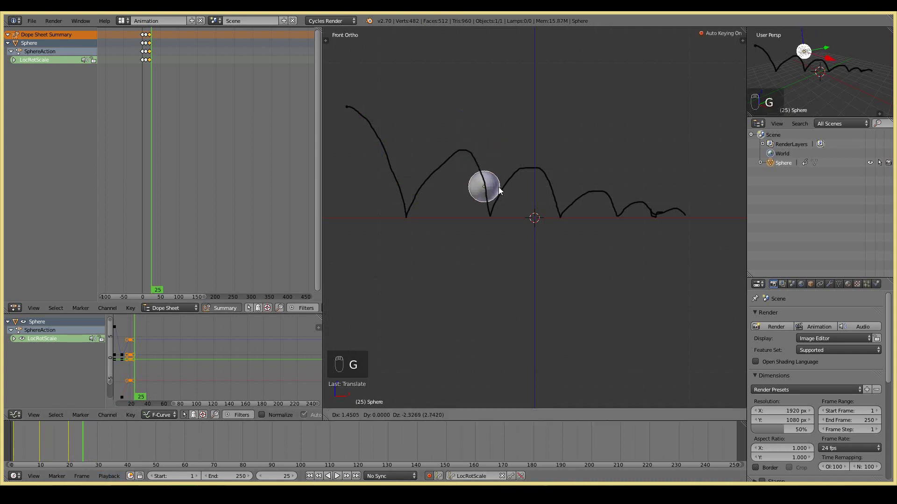
pyautogui.rightClick(491, 191)
pyautogui.press('g')
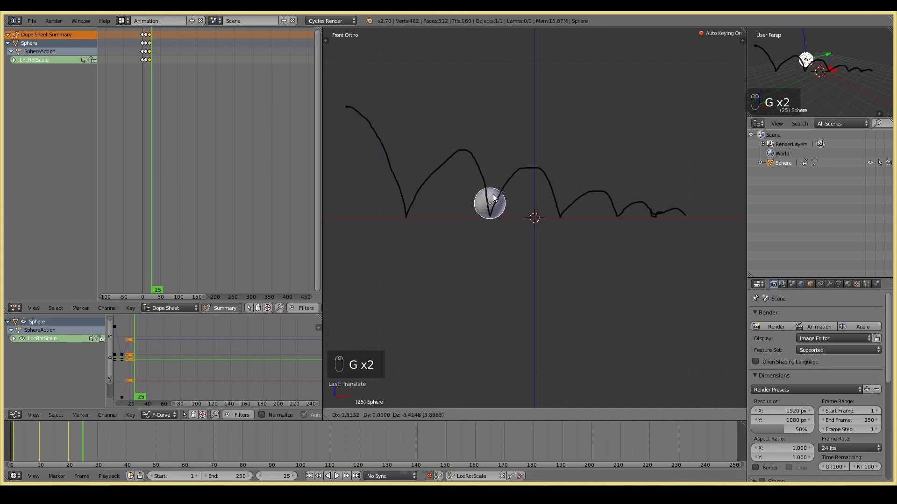
pyautogui.click(494, 199)
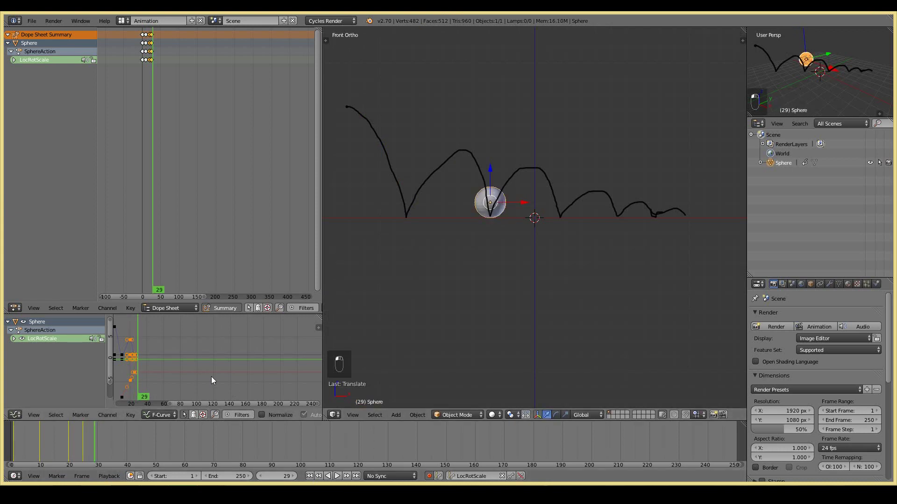
pyautogui.press('Right')
pyautogui.press('Right')
pyautogui.press('Right')
pyautogui.press('Right')
pyautogui.press('Right')
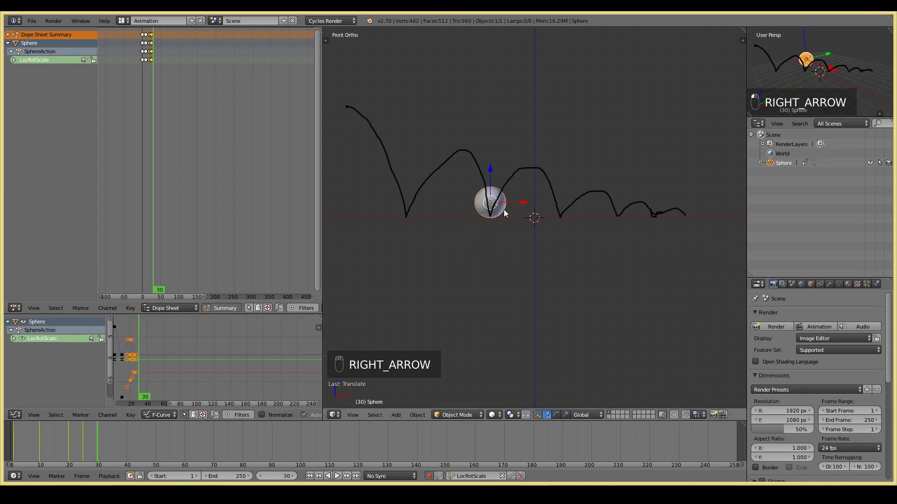
pyautogui.press('g')
pyautogui.press('g')
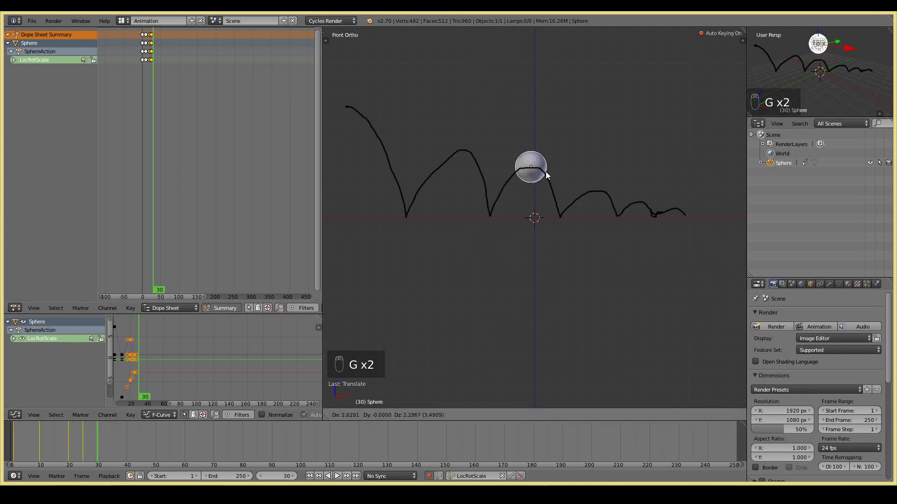
pyautogui.click(547, 175)
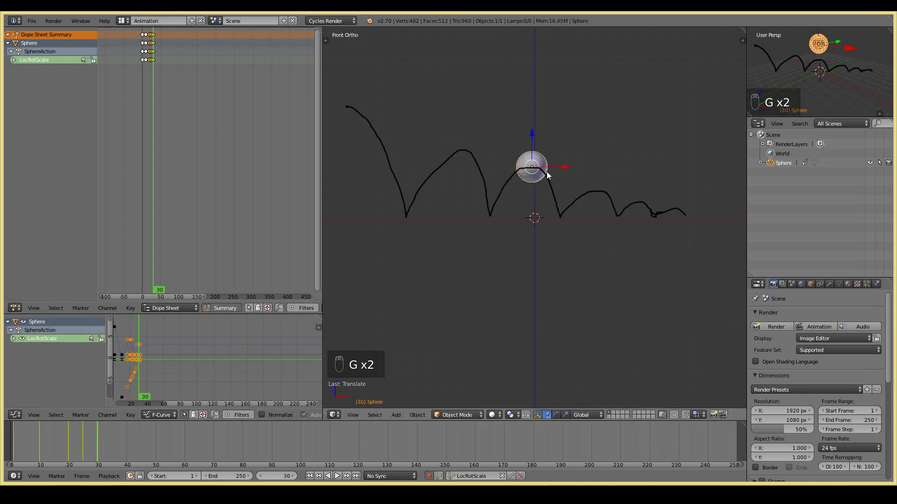
# Step: Move the sphere onto the drawn path at frames 33, 37 and 40
pyautogui.press('Right')
pyautogui.press('Right')
pyautogui.click(108, 439)
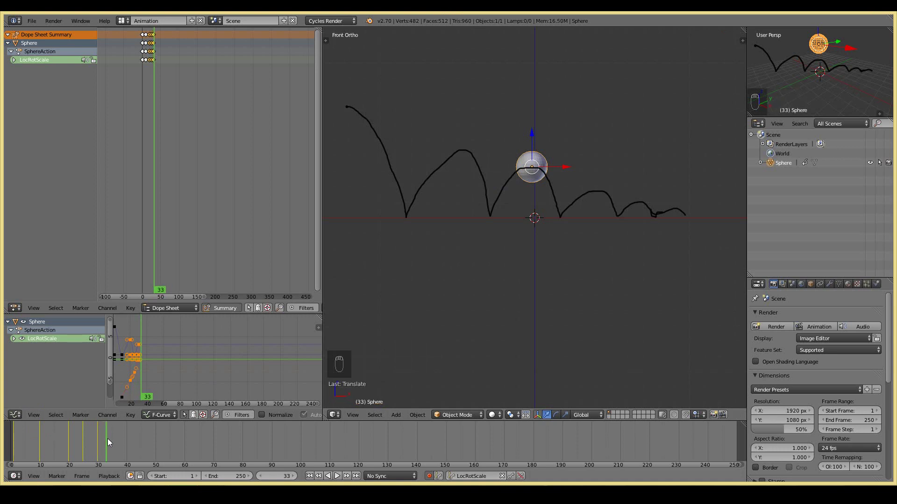
pyautogui.press('g')
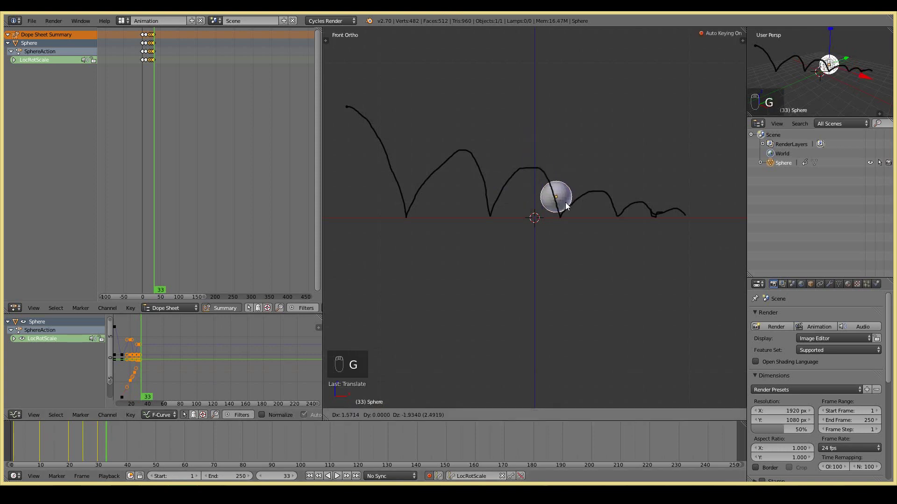
pyautogui.click(569, 210)
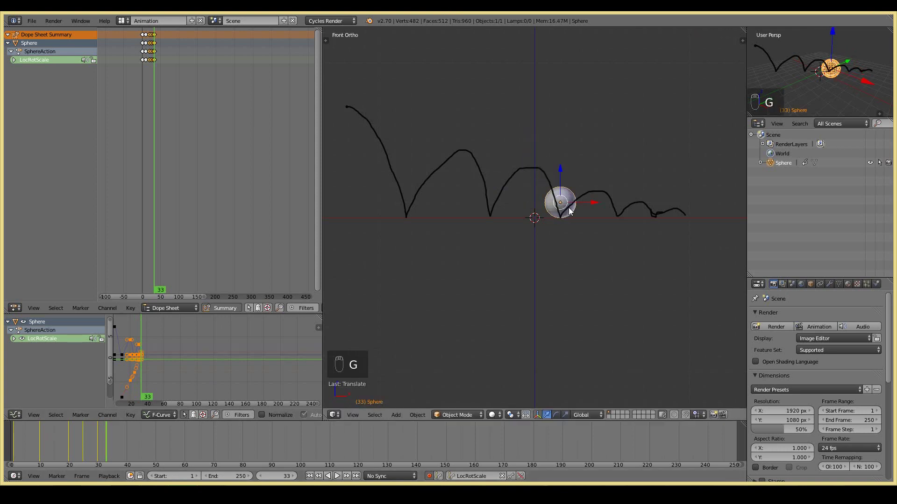
pyautogui.click(122, 442)
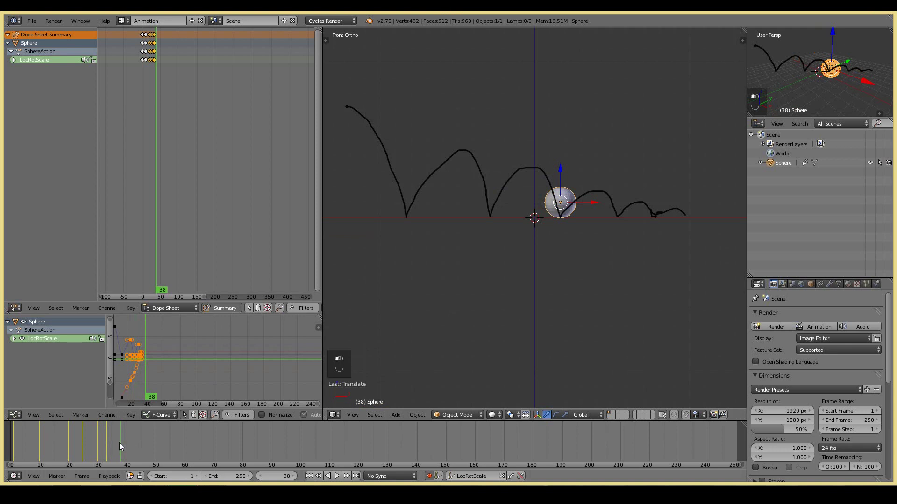
pyautogui.click(120, 443)
pyautogui.press('g')
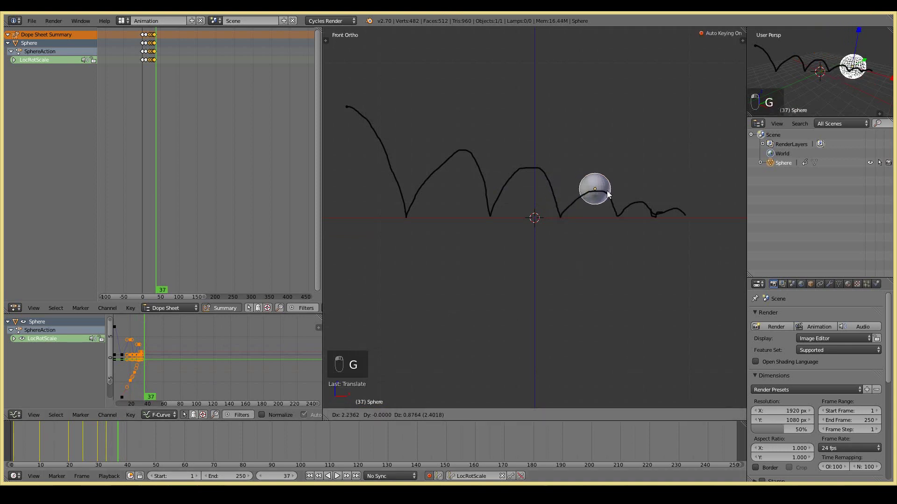
pyautogui.click(608, 195)
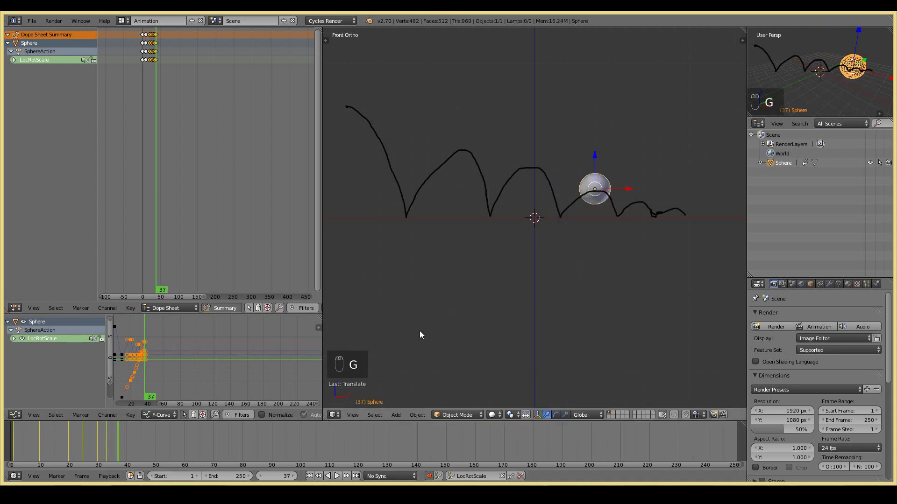
pyautogui.click(128, 442)
pyautogui.click(126, 442)
pyautogui.press('g')
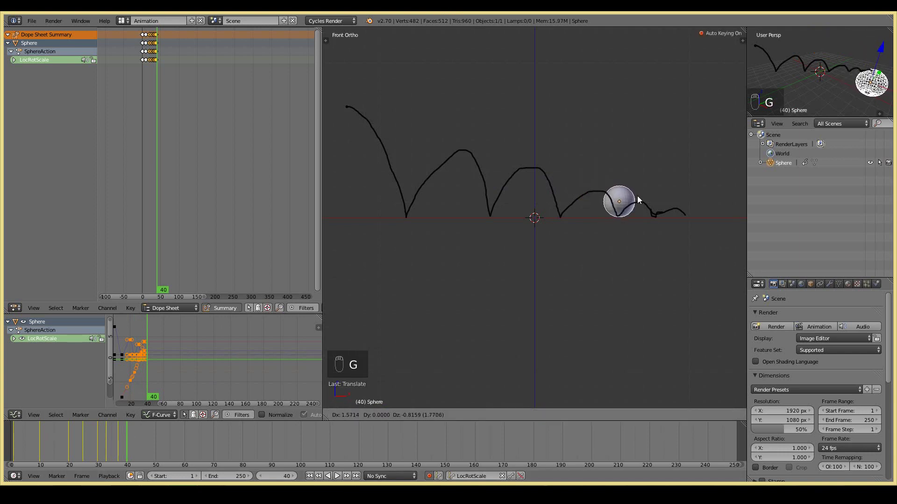
pyautogui.click(638, 200)
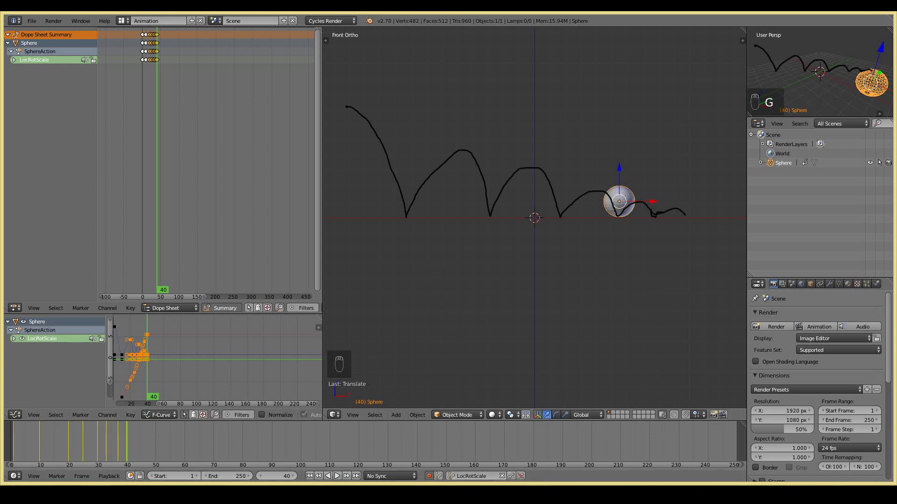
pyautogui.click(309, 476)
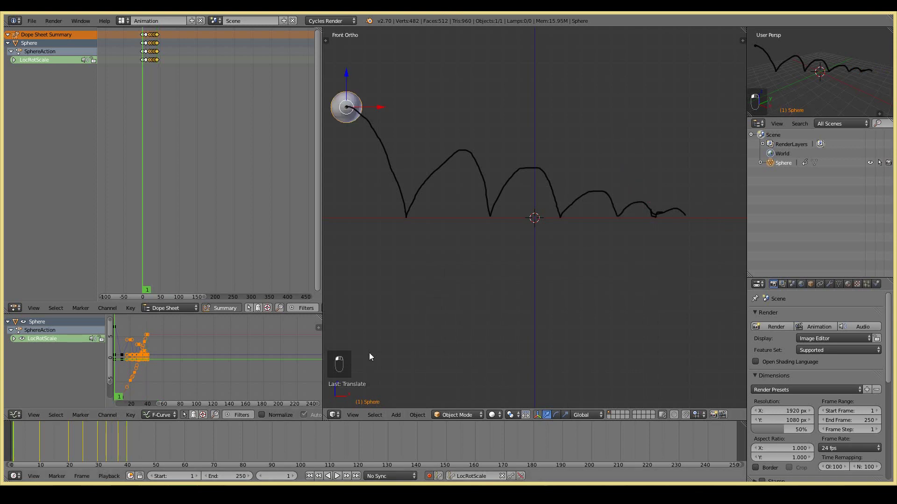
pyautogui.hotkey('alt', 'a')
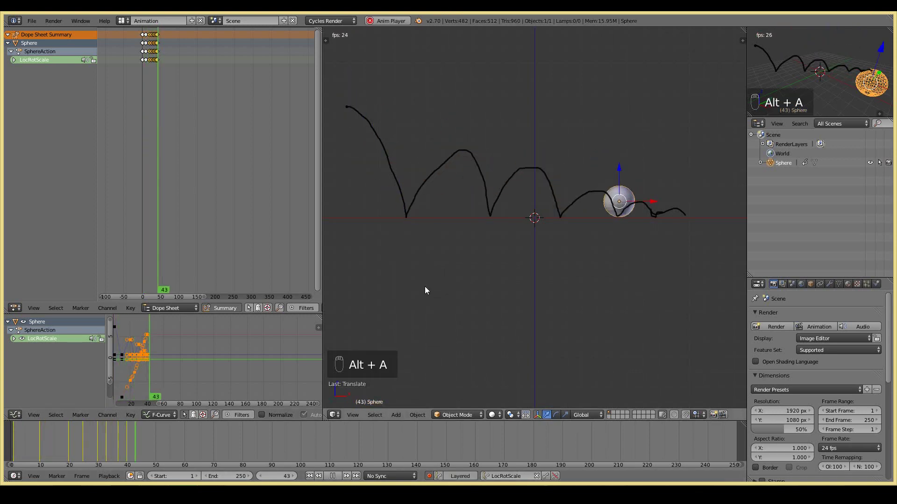
pyautogui.press('Escape')
pyautogui.hotkey('alt', 'a')
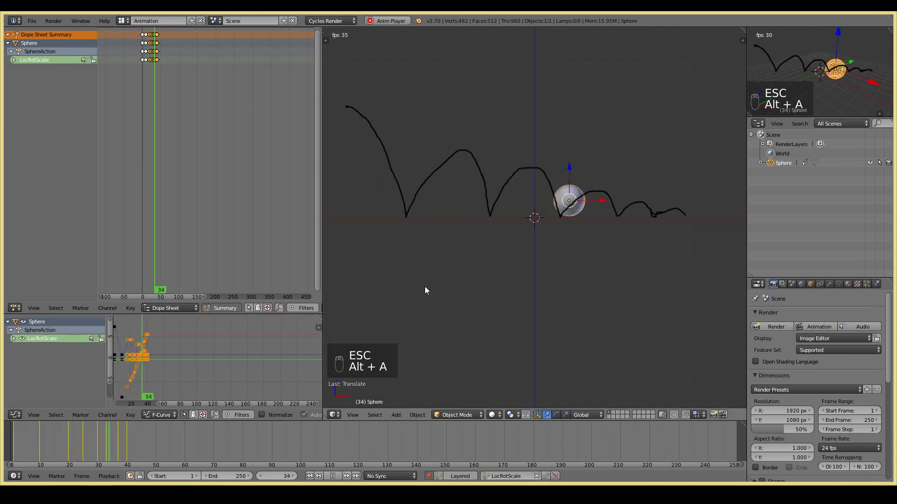
pyautogui.press('Escape')
pyautogui.hotkey('alt', 'a')
pyautogui.press('Escape')
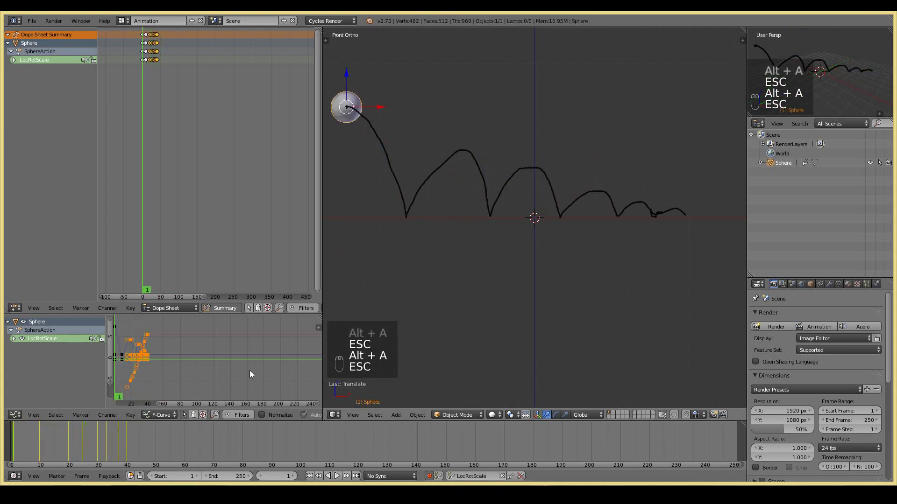
pyautogui.scroll(5, 227, 204)
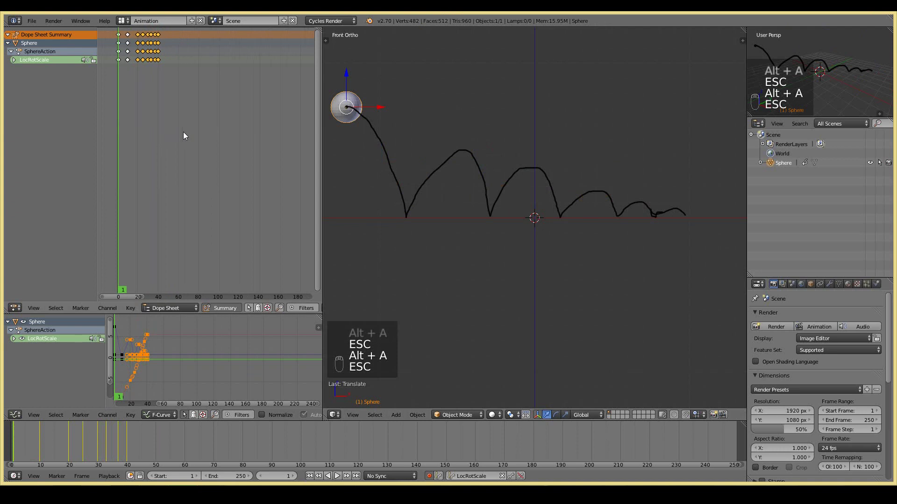
# Step: Place the sphere on the small bounces at frames 43 and 46
pyautogui.moveTo(183, 136); pyautogui.dragTo(240, 135, button='middle')
pyautogui.click(218, 52)
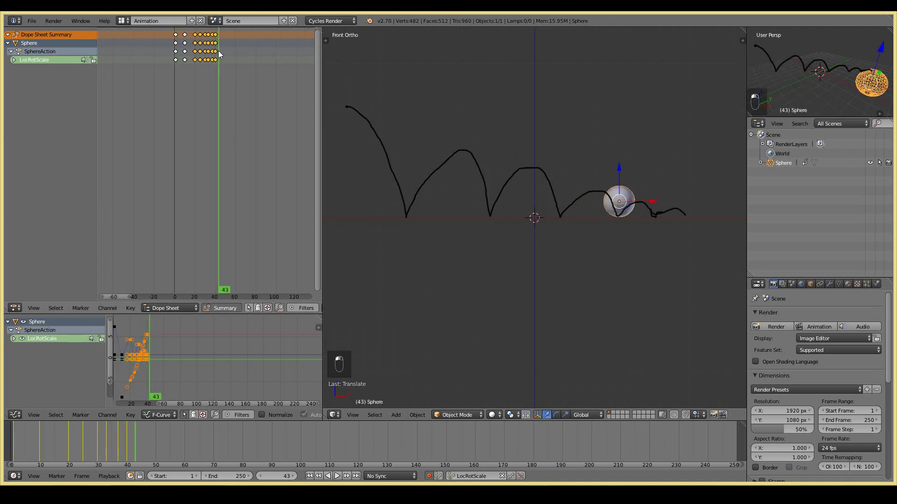
pyautogui.moveTo(218, 51); pyautogui.dragTo(215, 51)
pyautogui.moveTo(133, 458); pyautogui.dragTo(128, 436)
pyautogui.press('Right')
pyautogui.press('Right')
pyautogui.press('Right')
pyautogui.press('Right')
pyautogui.press('Right')
pyautogui.press('Right')
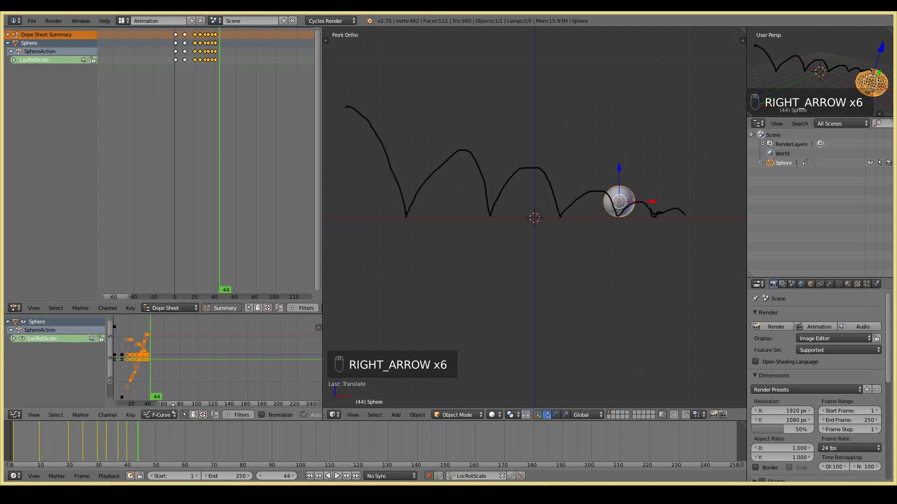
pyautogui.press('Left')
pyautogui.press('g')
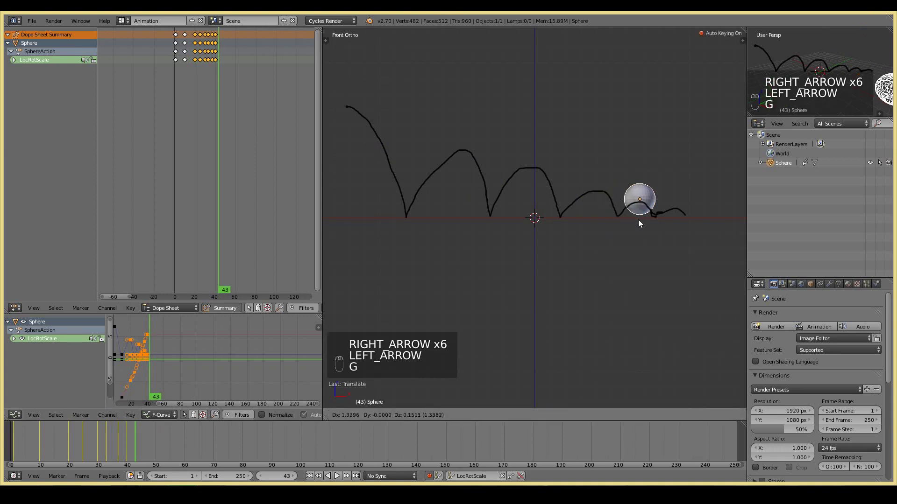
pyautogui.click(641, 222)
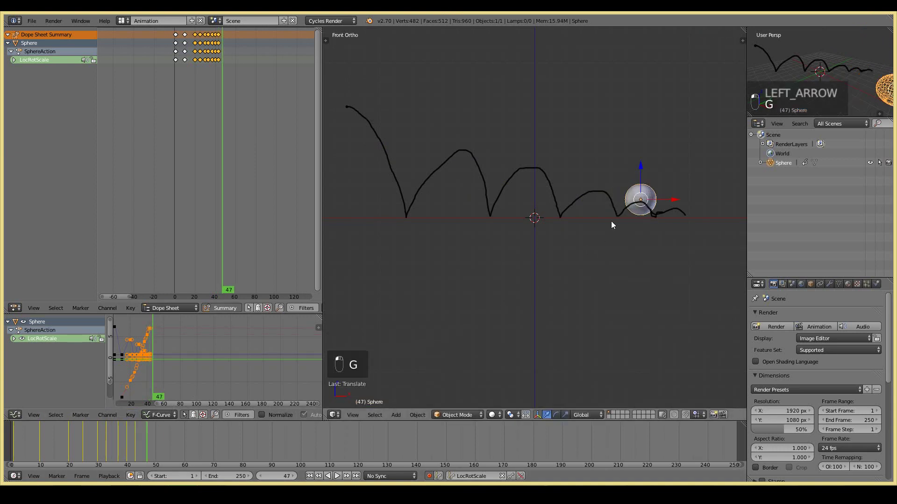
pyautogui.press('Left')
pyautogui.press('g')
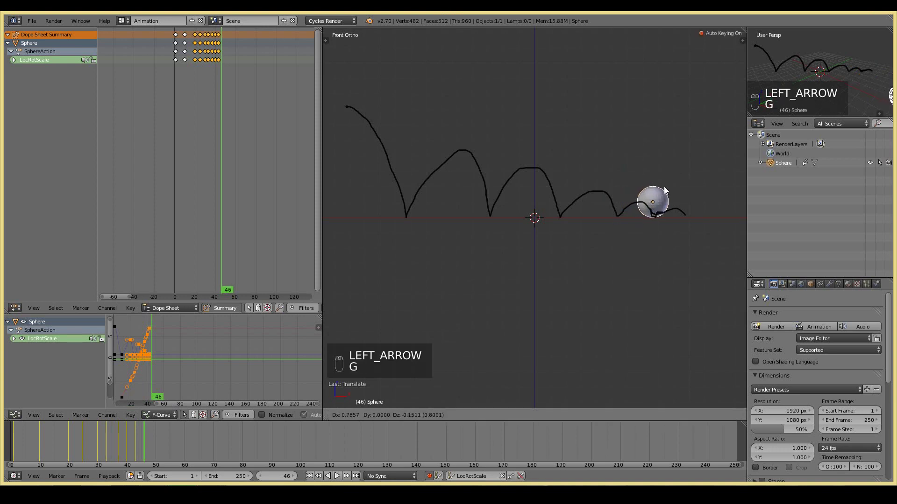
pyautogui.click(696, 169)
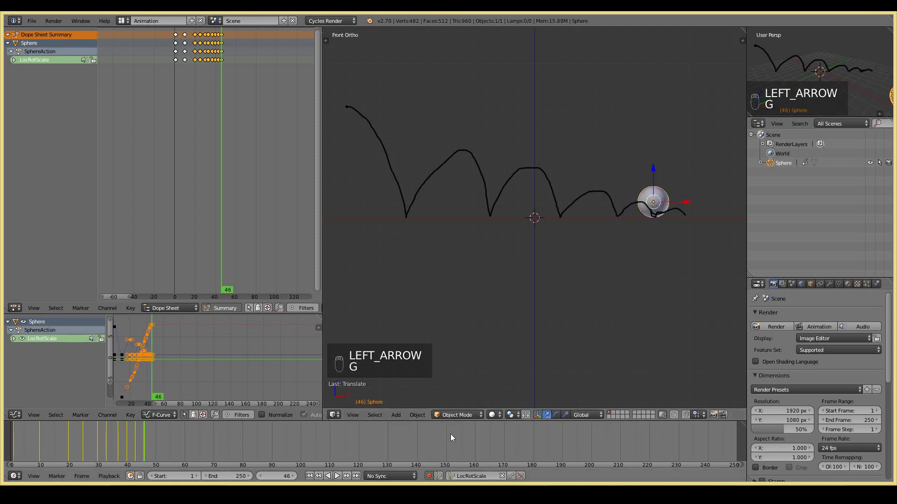
# Step: Key the sphere at frame 49 and at the path's right end on frame 52, then rewind
pyautogui.click(151, 433)
pyautogui.press('g')
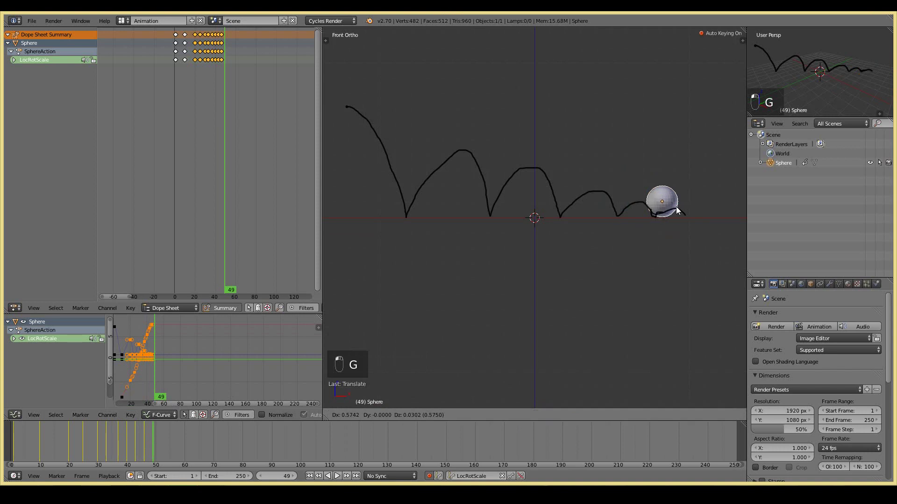
pyautogui.click(677, 211)
pyautogui.click(163, 434)
pyautogui.click(161, 432)
pyautogui.press('g')
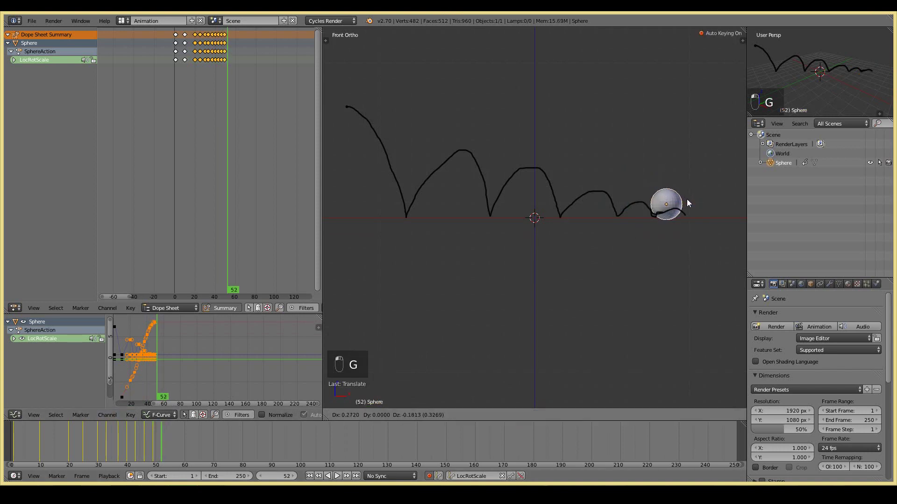
pyautogui.click(688, 202)
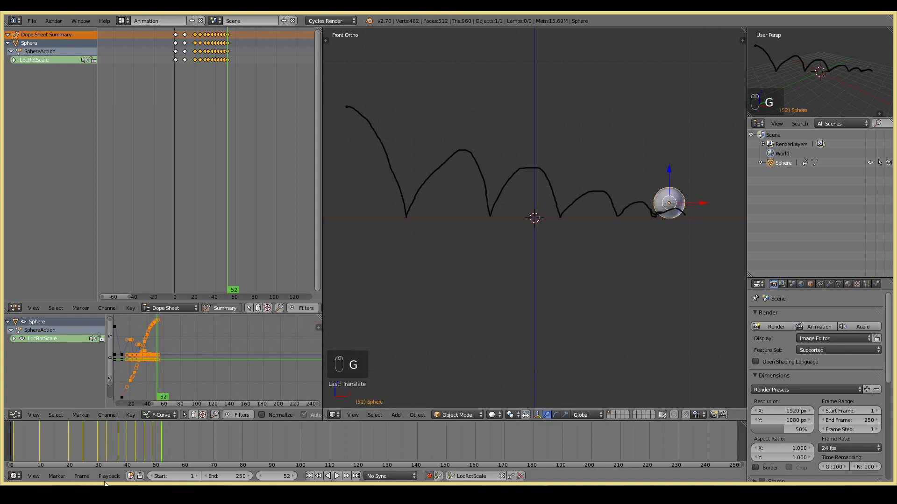
pyautogui.click(310, 476)
pyautogui.hotkey('alt', 'a')
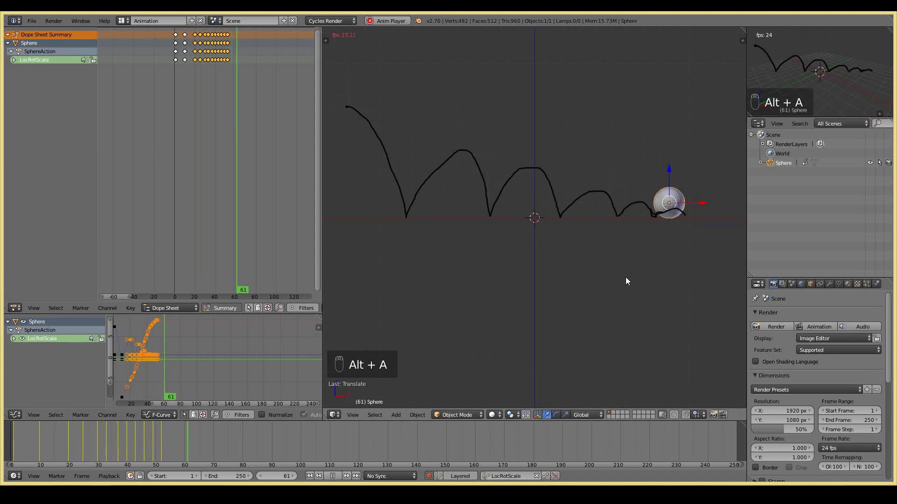
pyautogui.press('Escape')
pyautogui.hotkey('alt', 'a')
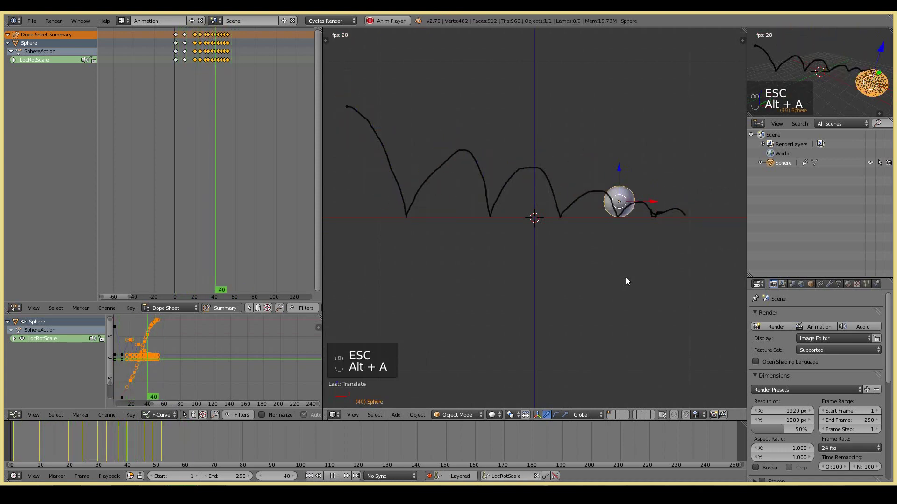
pyautogui.press('Escape')
pyautogui.hotkey('alt', 'a')
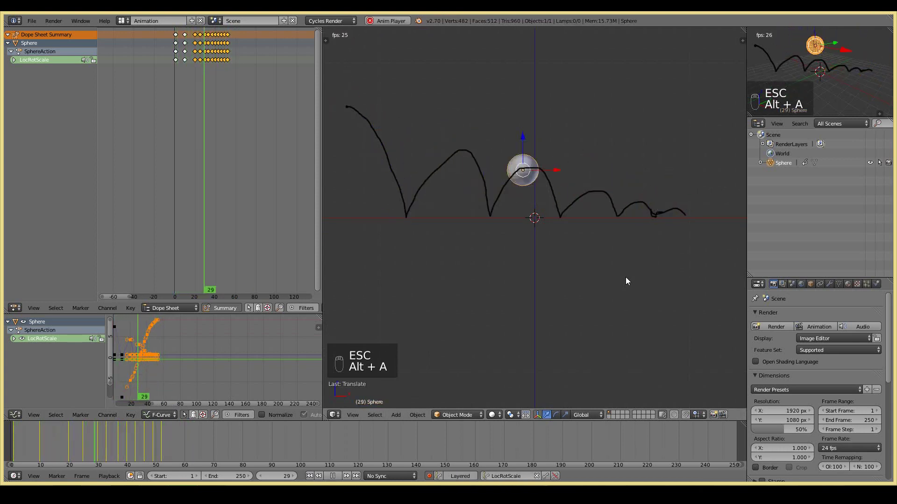
pyautogui.press('Escape')
pyautogui.hotkey('alt', 'a')
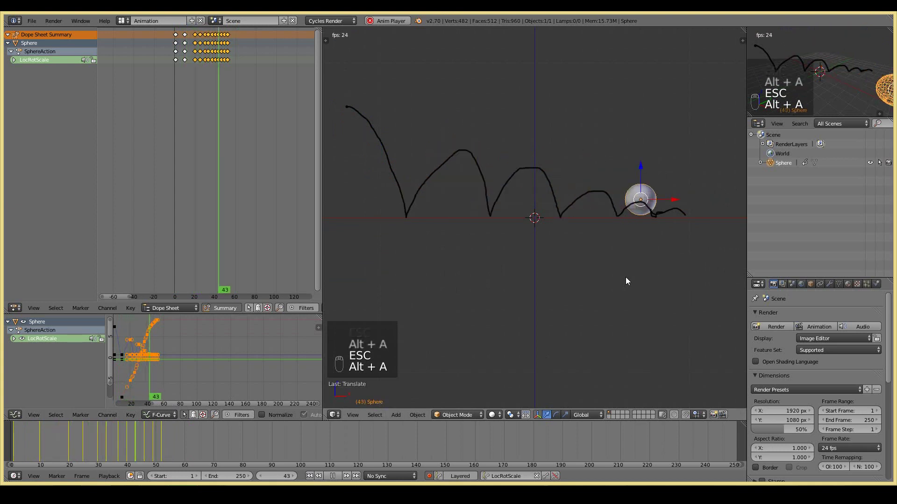
pyautogui.press('Escape')
pyautogui.hotkey('alt', 'a')
pyautogui.press('Escape')
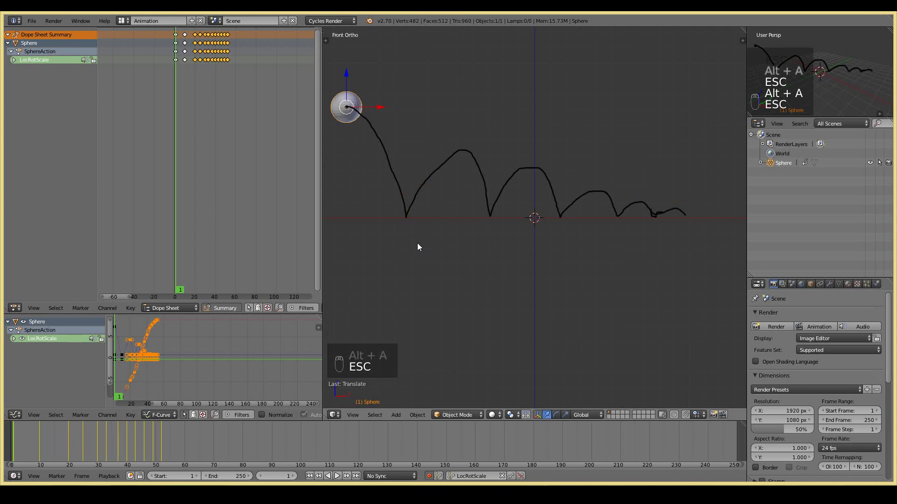
pyautogui.hotkey('alt', 'a')
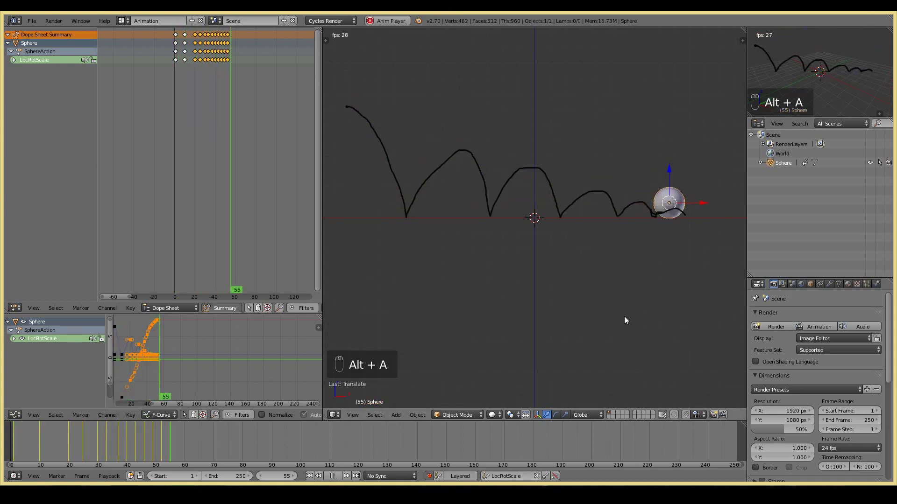
pyautogui.press('Escape')
pyautogui.hotkey('alt', 'a')
pyautogui.press('Escape')
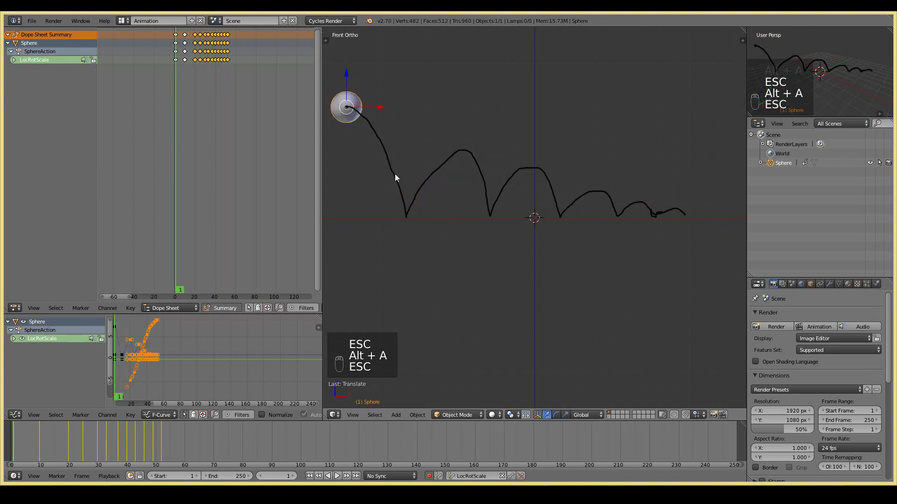
pyautogui.press('a')
# Step: Box-select all the sphere's keyframes and slide them two frames earlier
pyautogui.press('b')
pyautogui.moveTo(182, 35); pyautogui.dragTo(241, 39)
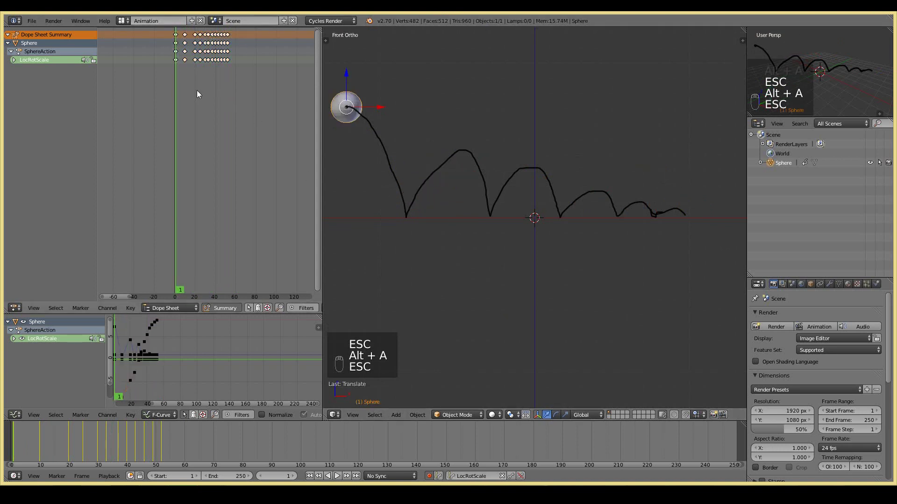
pyautogui.press('b')
pyautogui.moveTo(182, 34); pyautogui.dragTo(229, 42)
pyautogui.moveTo(232, 38); pyautogui.dragTo(232, 38)
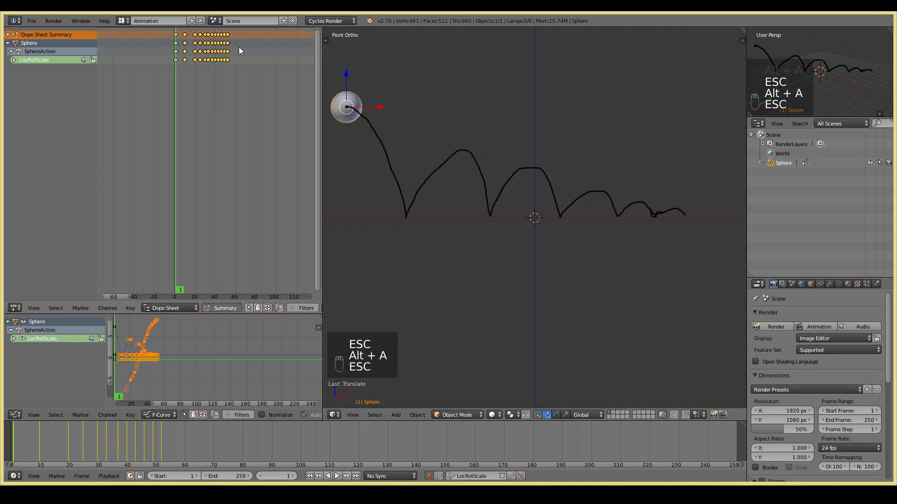
pyautogui.press('g')
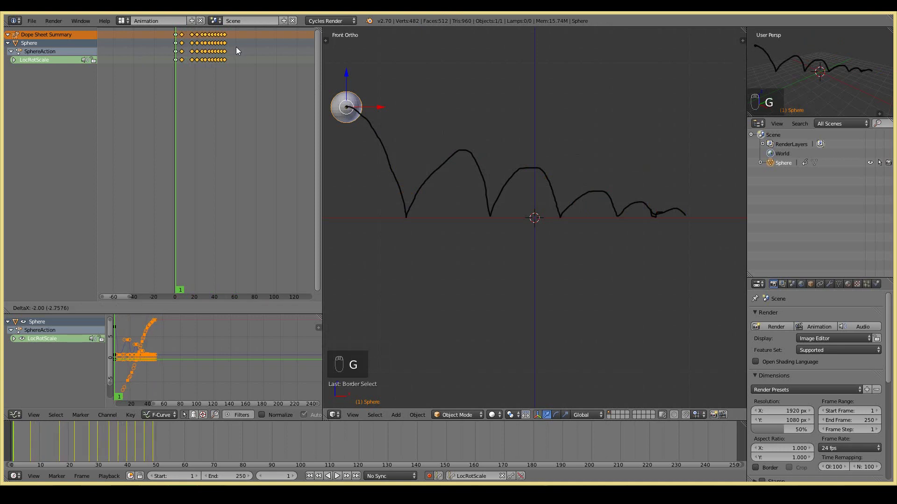
pyautogui.click(237, 47)
# Step: Slide the first keyframe columns three frames earlier and preview the bounce
pyautogui.press('a')
pyautogui.press('b')
pyautogui.moveTo(187, 30); pyautogui.dragTo(238, 38)
pyautogui.press('g')
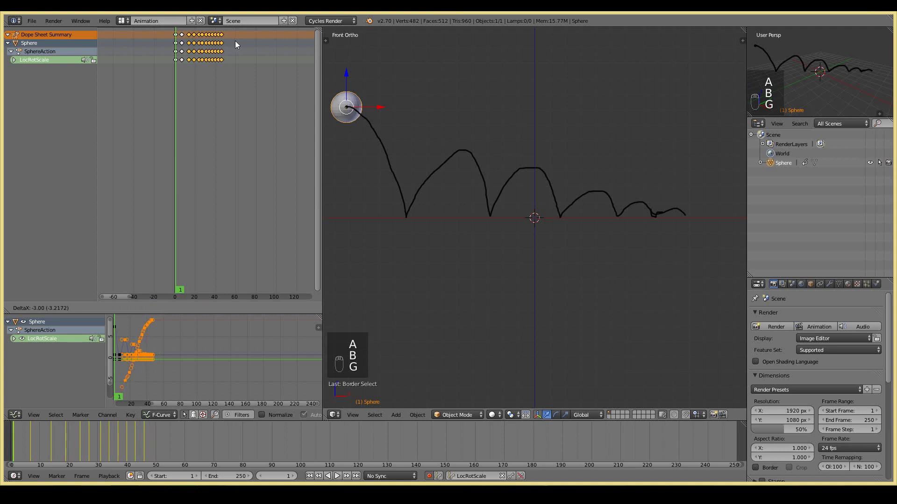
pyautogui.click(234, 41)
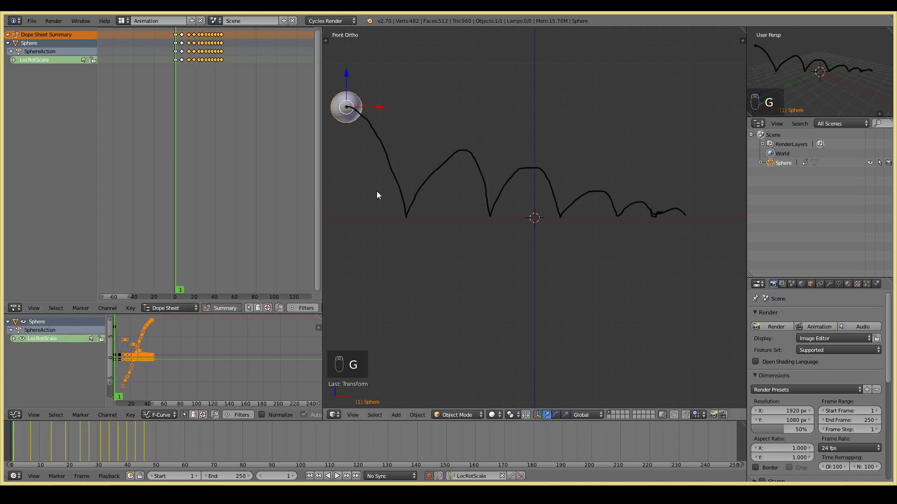
pyautogui.hotkey('alt', 'a')
pyautogui.press('Escape')
pyautogui.hotkey('alt', 'a')
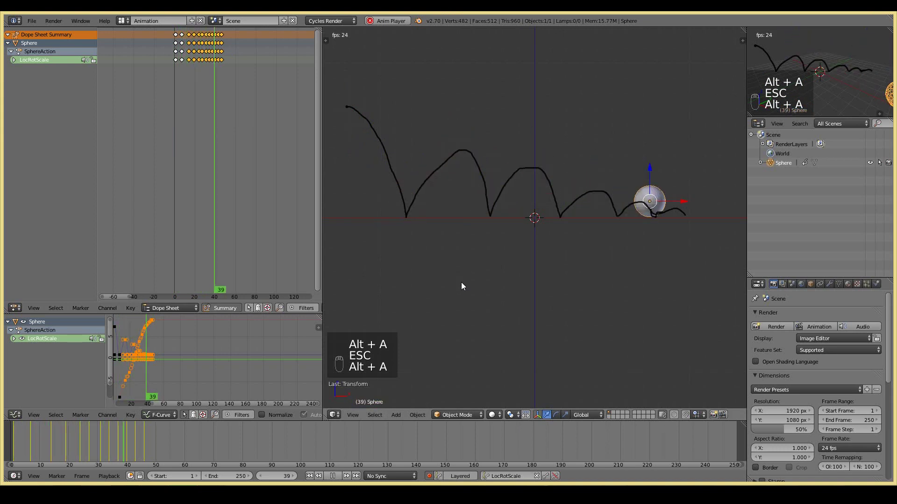
pyautogui.press('Escape')
pyautogui.hotkey('alt', 'a')
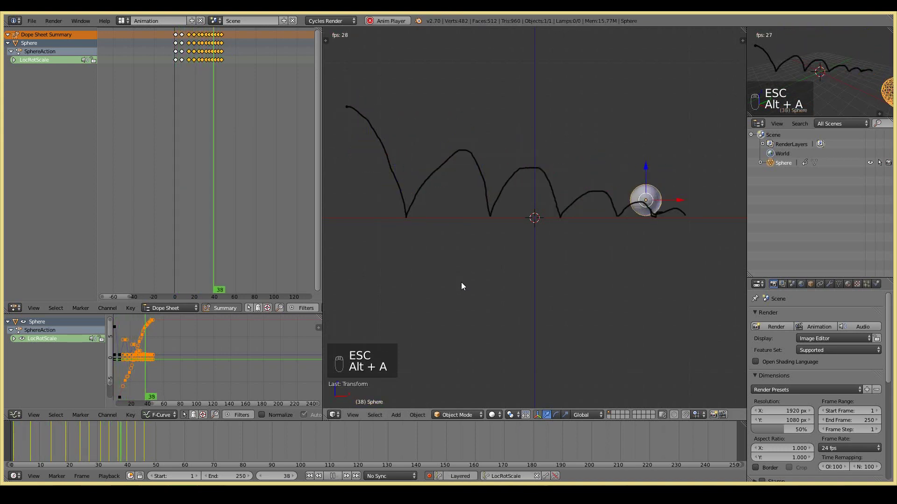
pyautogui.press('Escape')
pyautogui.hotkey('alt', 'a')
pyautogui.press('Escape')
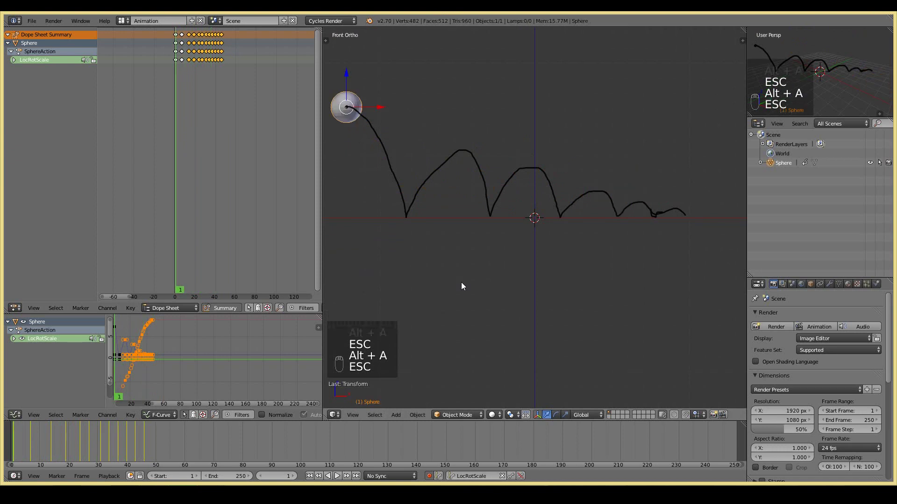
pyautogui.press('g')
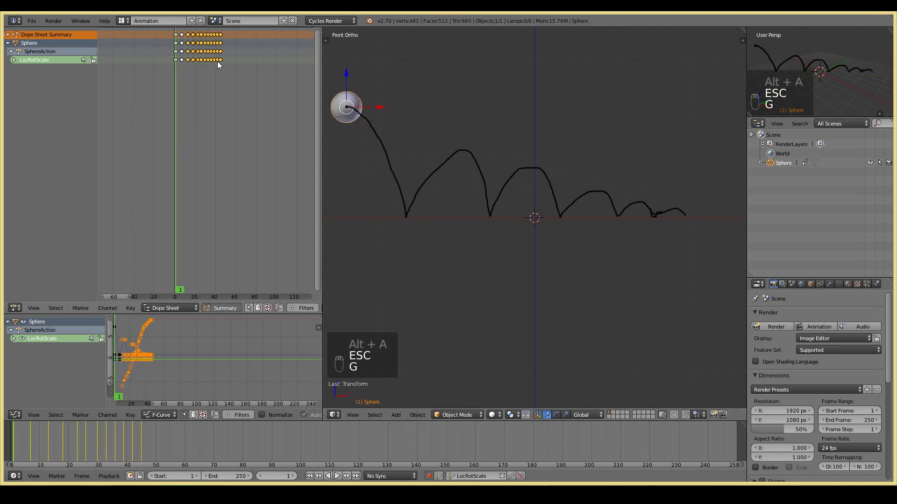
pyautogui.hotkey('alt', 'a')
pyautogui.press('Escape')
pyautogui.hotkey('alt', 'a')
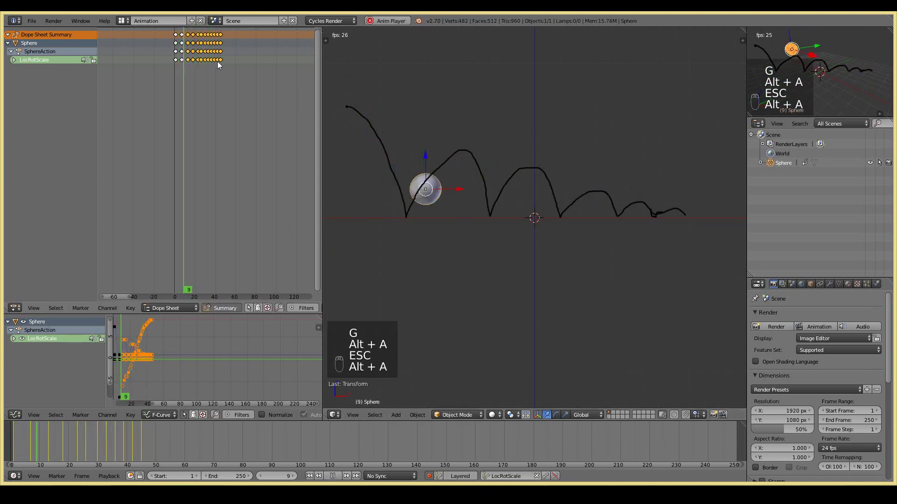
pyautogui.press('Escape')
pyautogui.hotkey('alt', 'a')
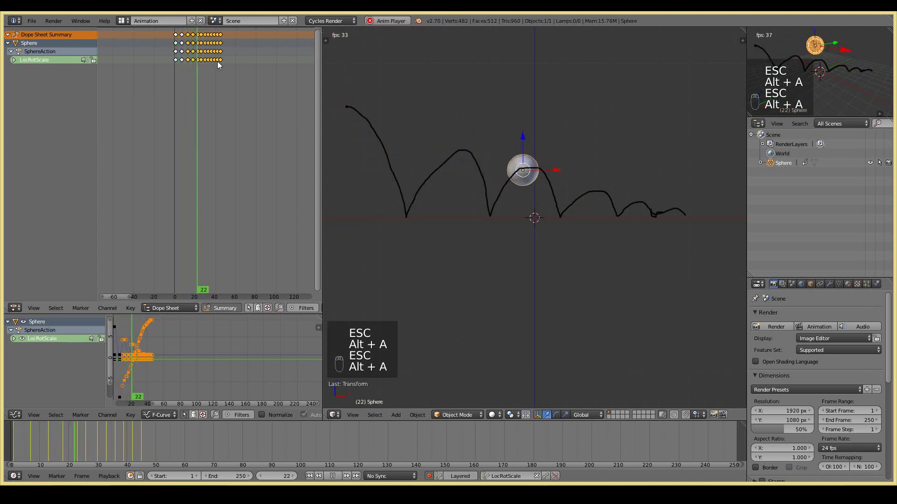
pyautogui.press('Escape')
pyautogui.hotkey('alt', 'a')
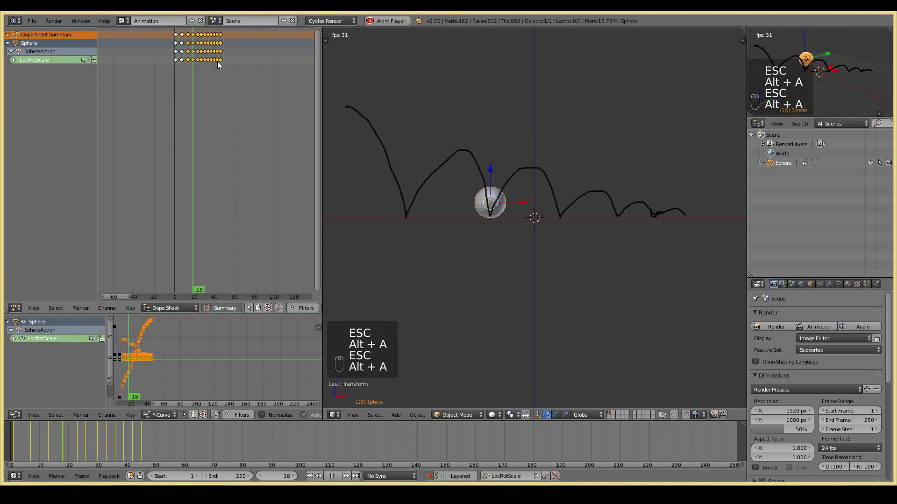
pyautogui.press('Escape')
pyautogui.hotkey('alt', 'a')
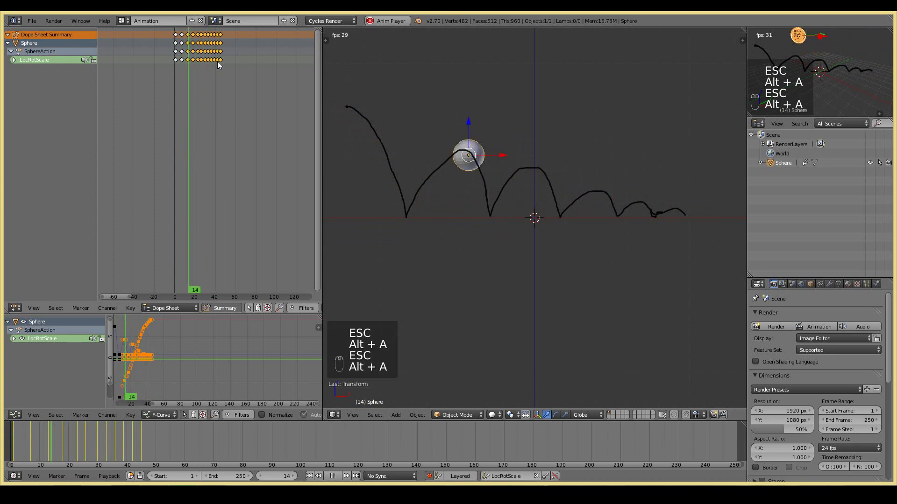
pyautogui.press('Escape')
pyautogui.hotkey('alt', 'a')
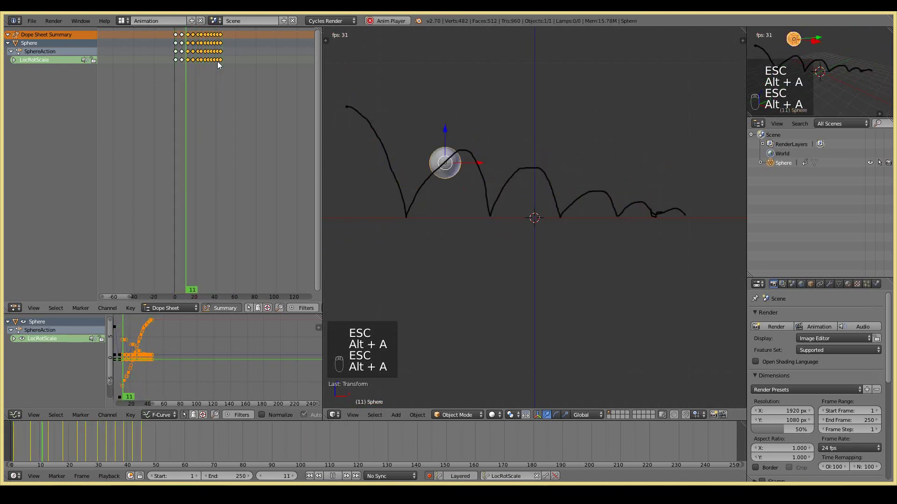
pyautogui.press('Escape')
pyautogui.hotkey('alt', 'a')
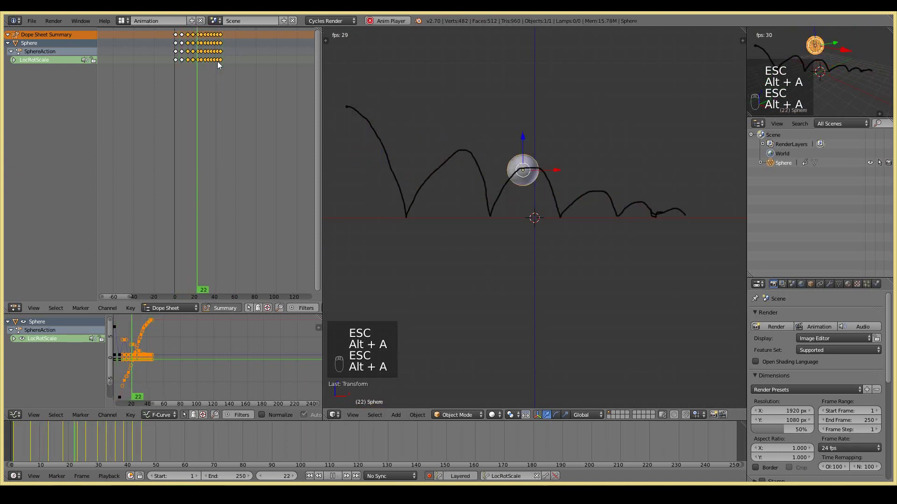
pyautogui.press('Escape')
pyautogui.hotkey('alt', 'a')
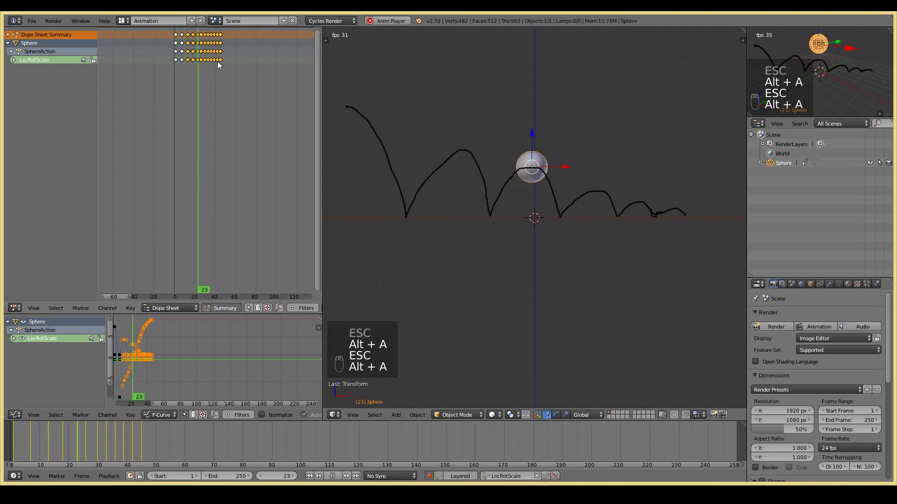
pyautogui.press('Escape')
pyautogui.moveTo(187, 62); pyautogui.dragTo(198, 63)
# Step: Select the keyframes after frame 23 and move them about one frame later
pyautogui.press('Escape')
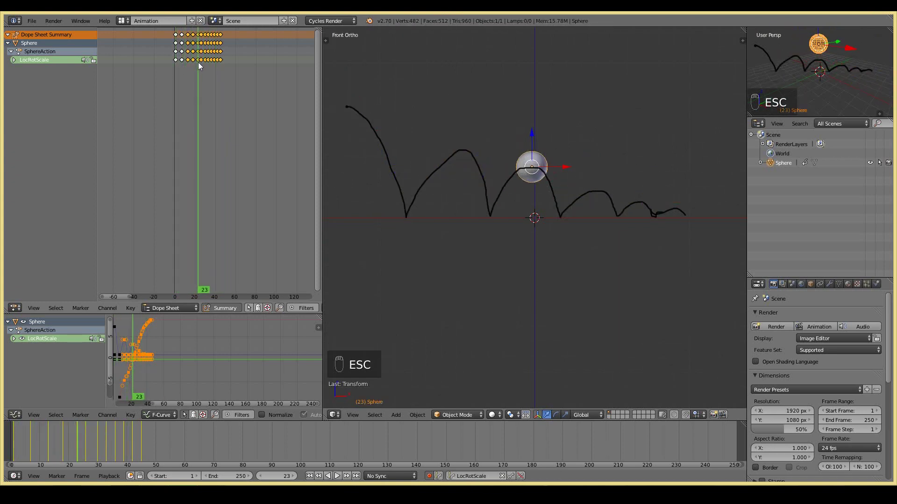
pyautogui.rightClick(198, 62)
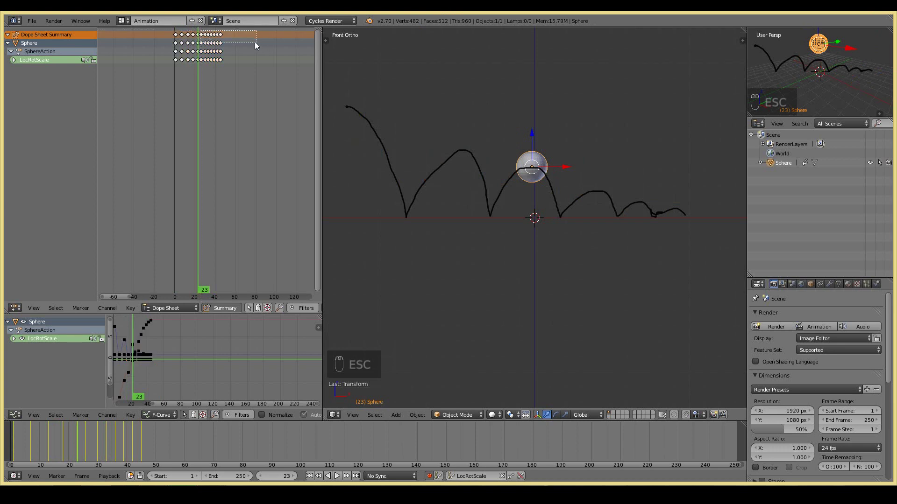
pyautogui.moveTo(252, 44); pyautogui.dragTo(246, 43)
pyautogui.press('g')
pyautogui.click(244, 44)
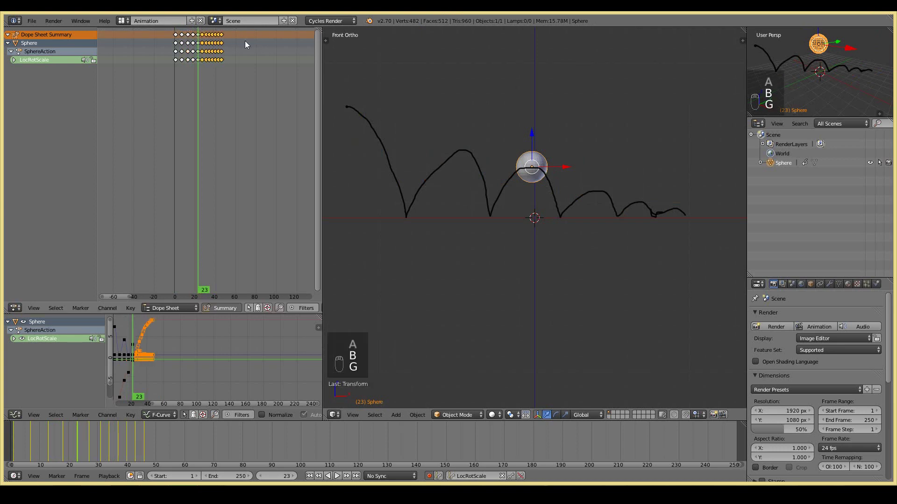
# Step: Preview the bounce, then nudge the selected later keyframes again
pyautogui.hotkey('alt', 'a')
pyautogui.press('Escape')
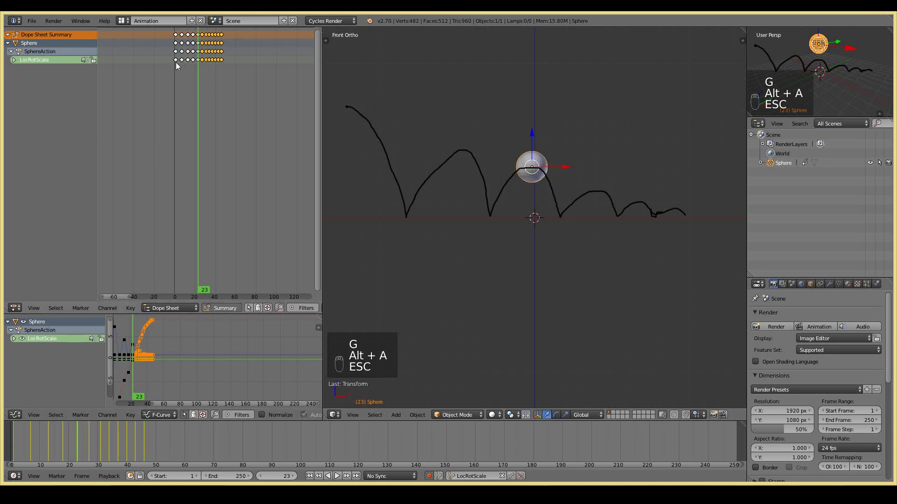
pyautogui.hotkey('alt', 'a')
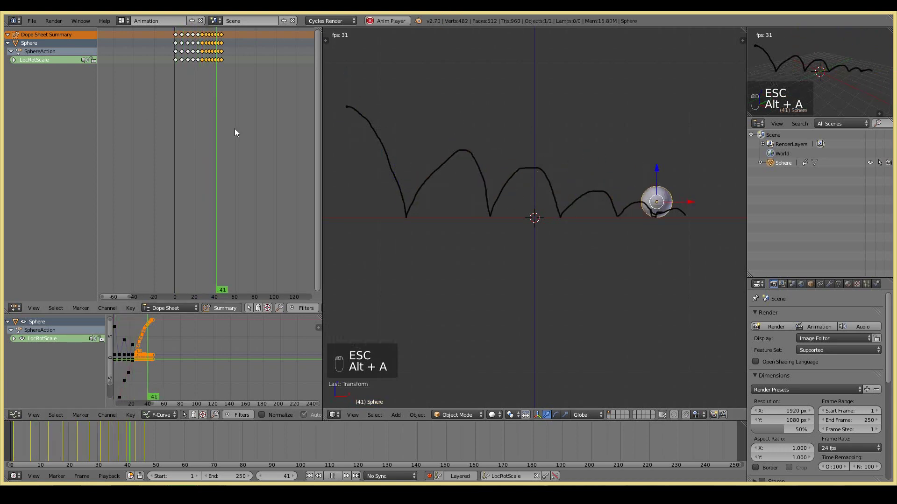
pyautogui.press('Escape')
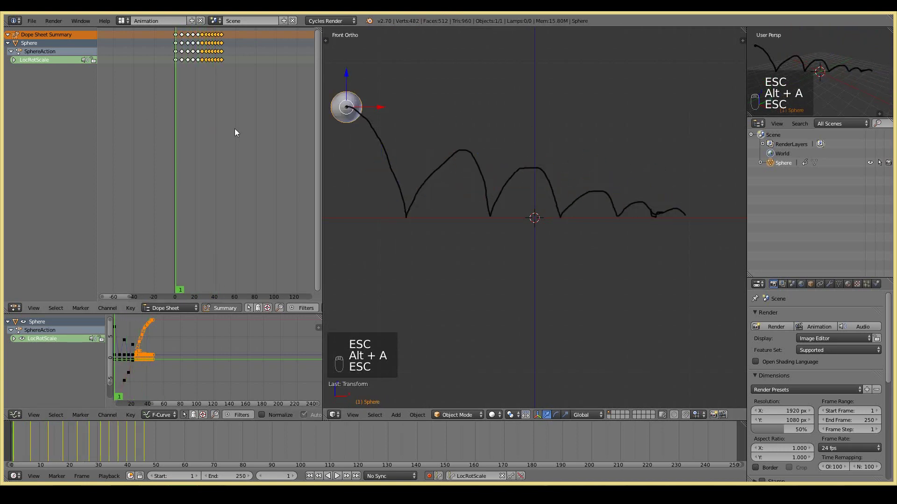
pyautogui.press('g')
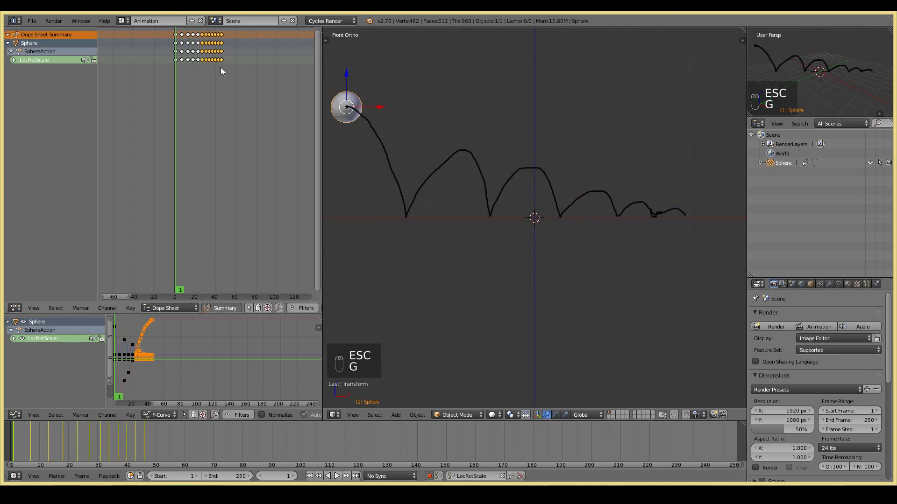
pyautogui.press('g')
pyautogui.click(223, 71)
pyautogui.press('g')
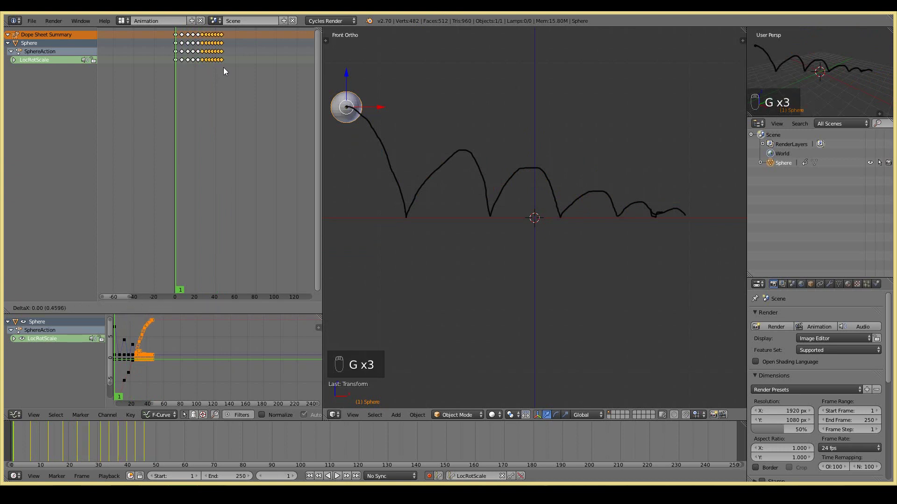
pyautogui.click(224, 71)
# Step: Replay the bounce several times, then show the sidebar's Transform and Grease Pencil settings
pyautogui.hotkey('alt', 'a')
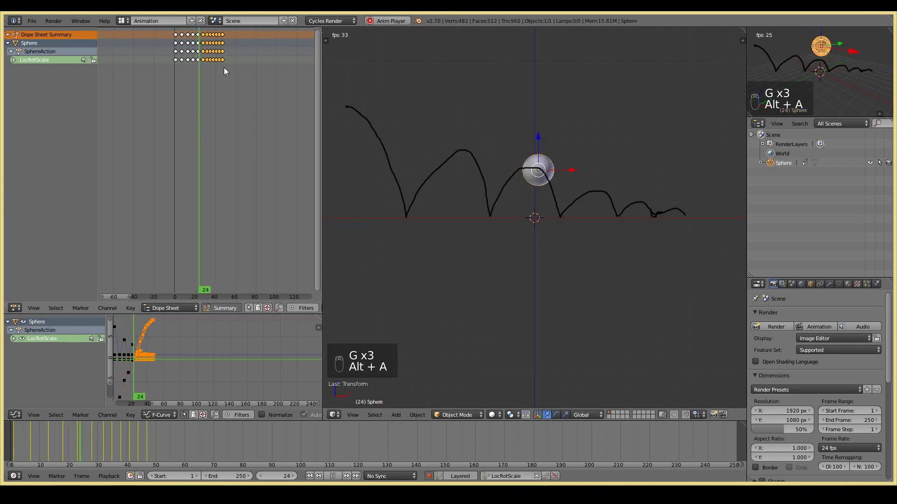
pyautogui.press('Escape')
pyautogui.hotkey('alt', 'a')
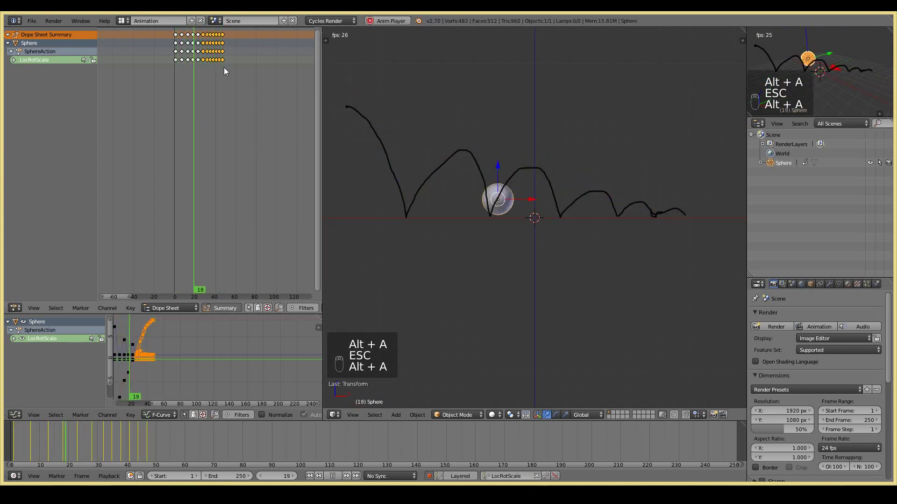
pyautogui.press('Escape')
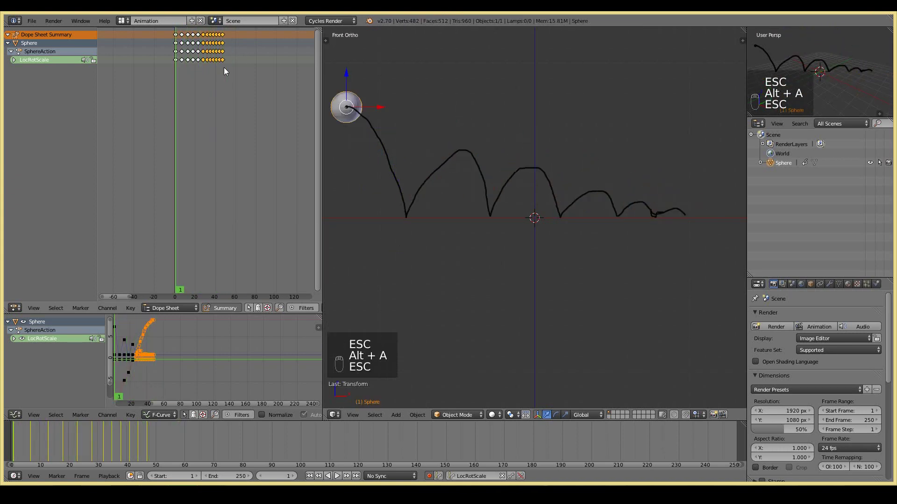
pyautogui.hotkey('alt', 'a')
pyautogui.press('Escape')
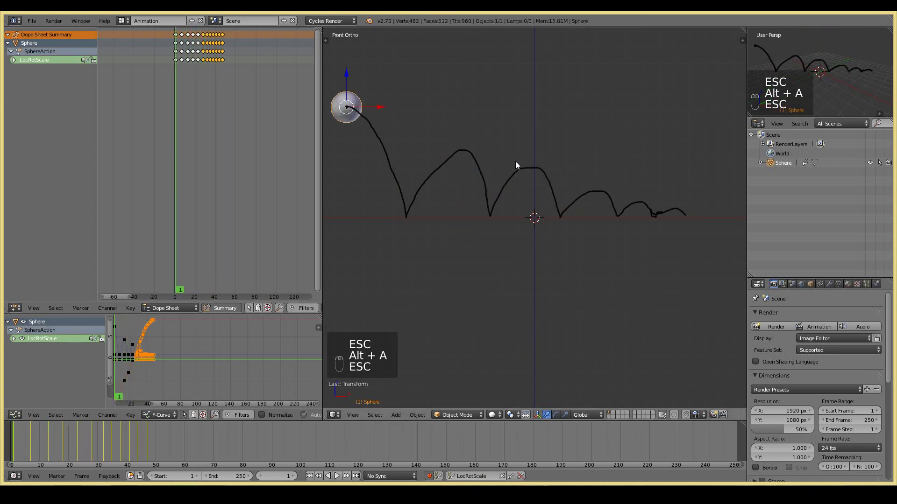
pyautogui.hotkey('alt', 'a')
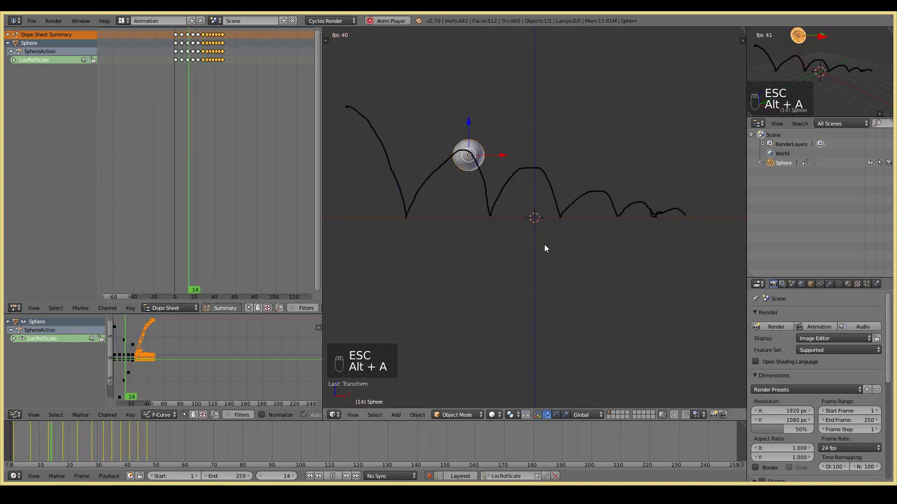
pyautogui.press('Escape')
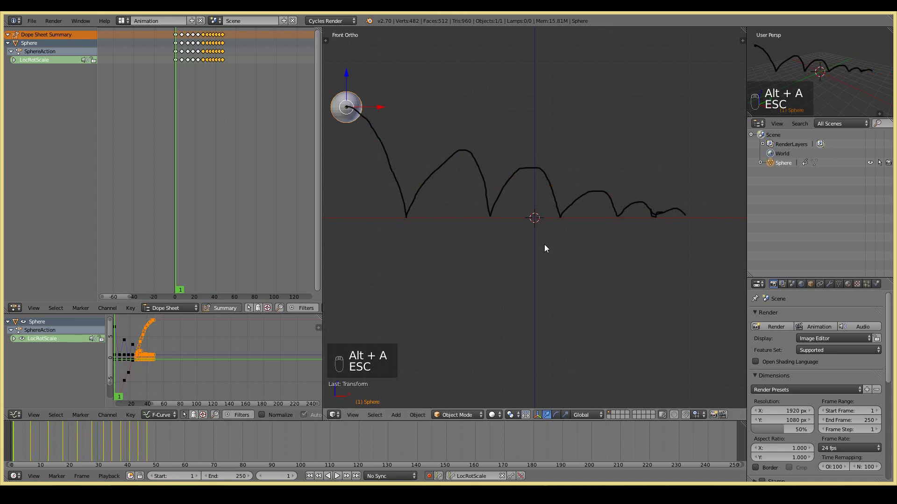
pyautogui.press('n')
pyautogui.press('n')
pyautogui.press('n')
pyautogui.press('n')
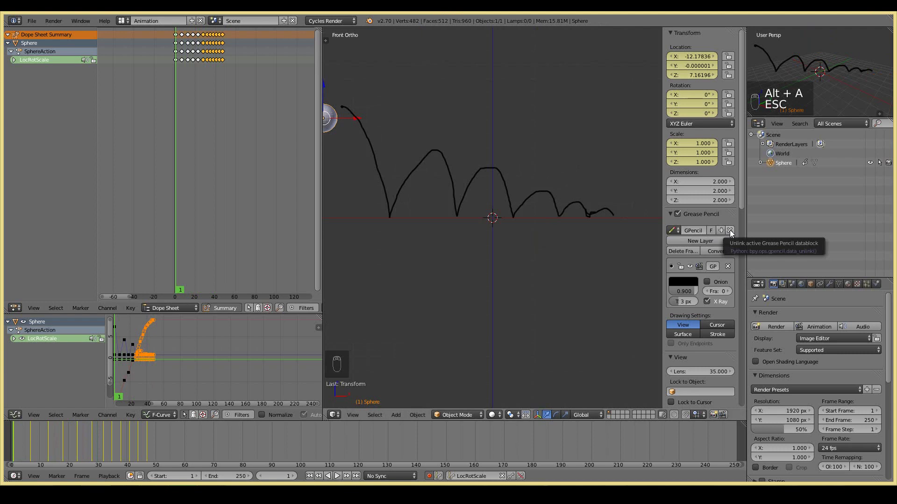
# Step: Hide the Grease Pencil layer's bounce strokes and switch to front view
pyautogui.scroll(-5, 716, 278)
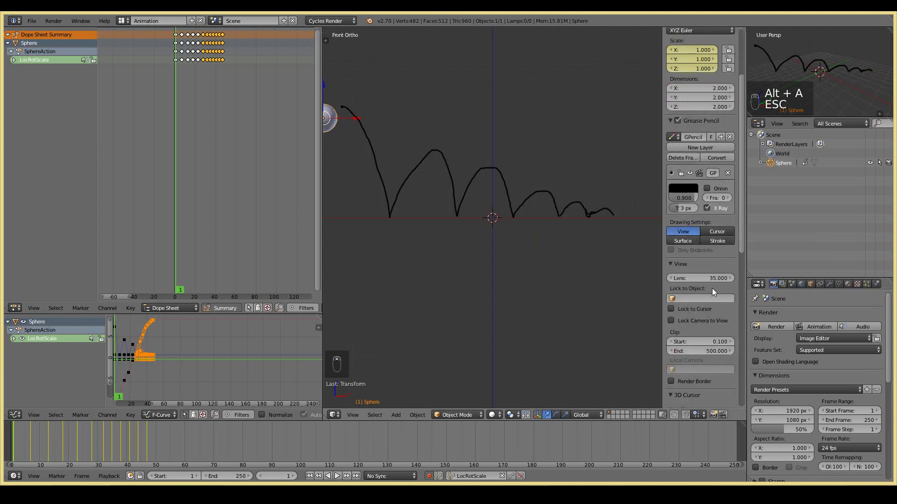
pyautogui.scroll(2, 704, 246)
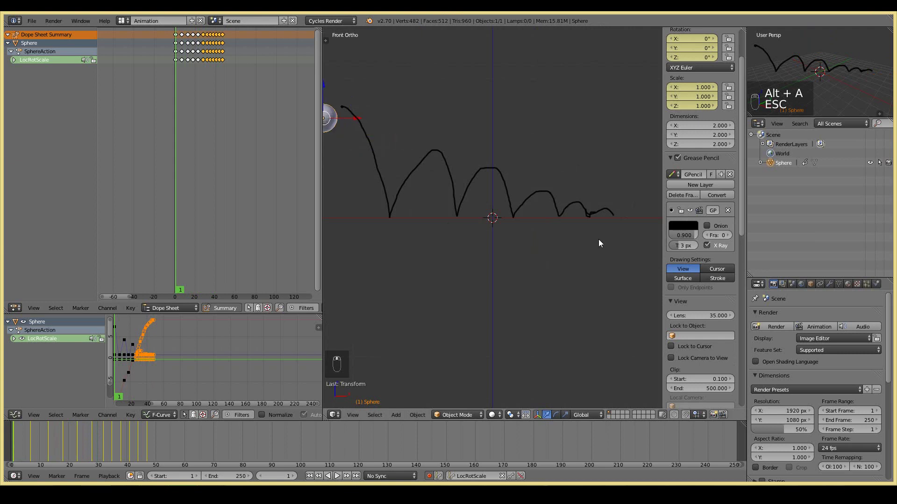
pyautogui.click(691, 209)
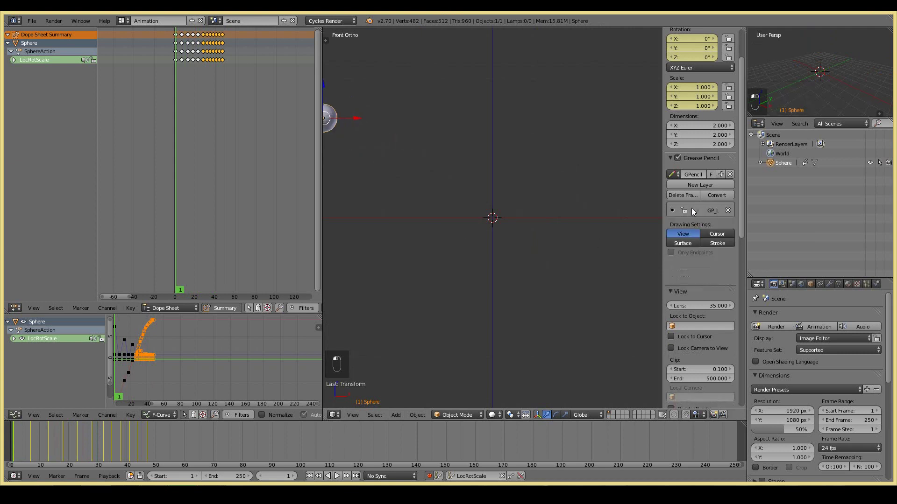
pyautogui.click(696, 211)
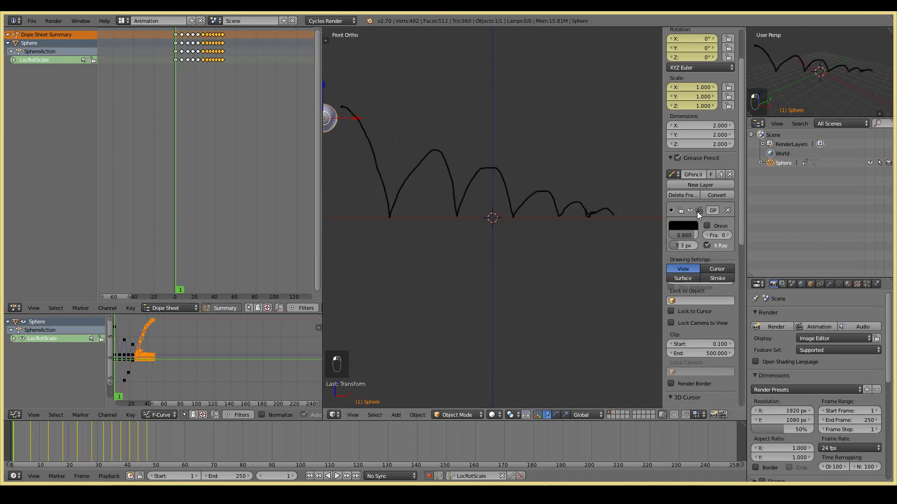
pyautogui.click(691, 210)
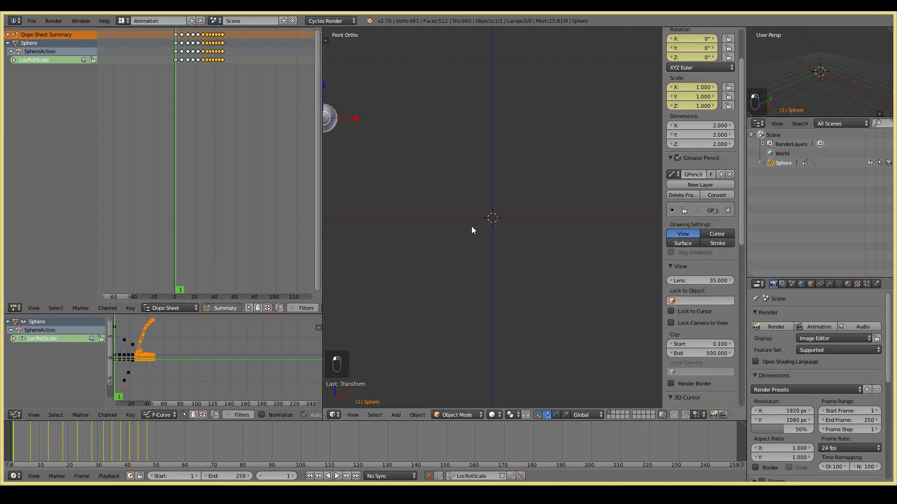
pyautogui.press('KP_1')
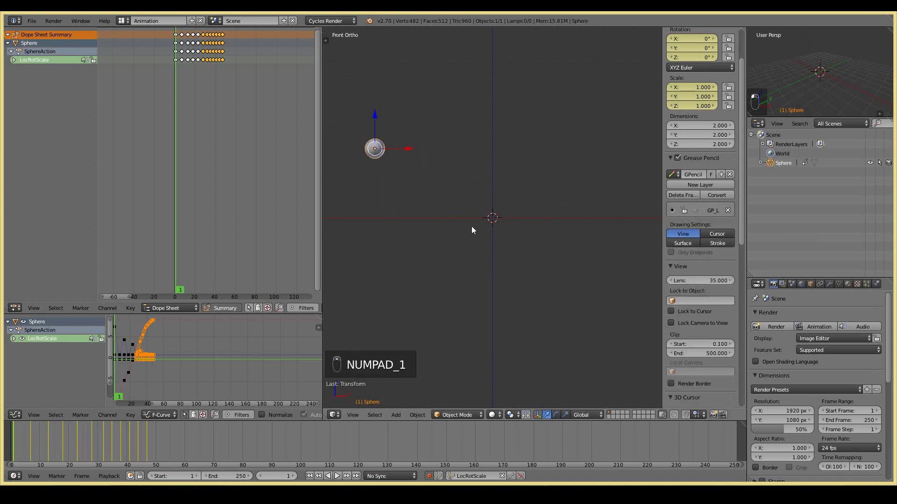
pyautogui.scroll(1, 472, 226)
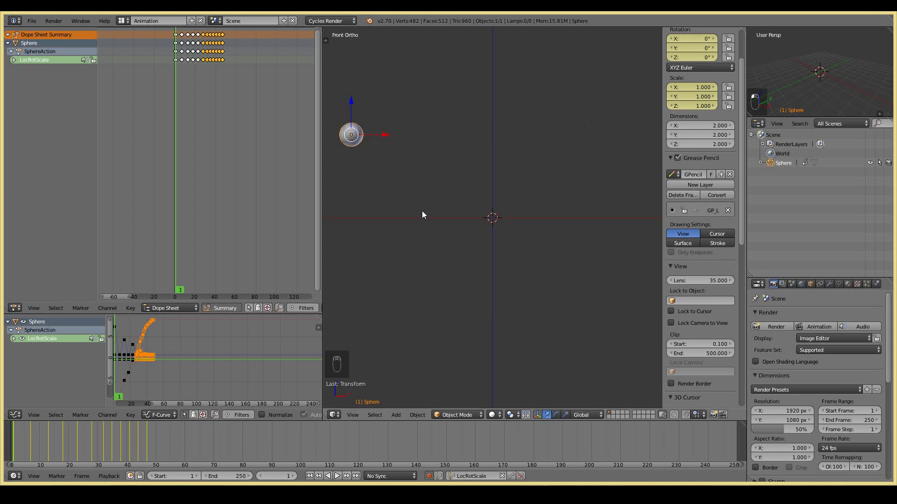
# Step: Play and stop the bounce animation a few times with the sidebar still open
pyautogui.hotkey('alt', 'a')
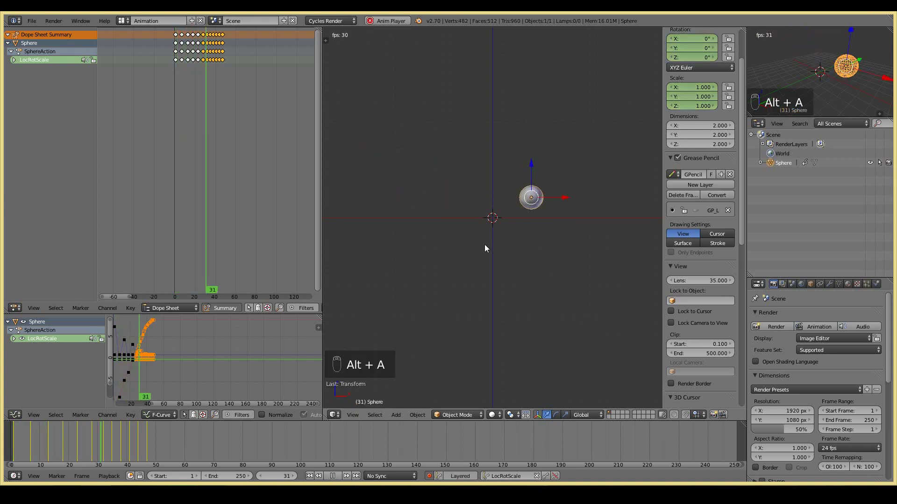
pyautogui.press('Escape')
pyautogui.hotkey('alt', 'a')
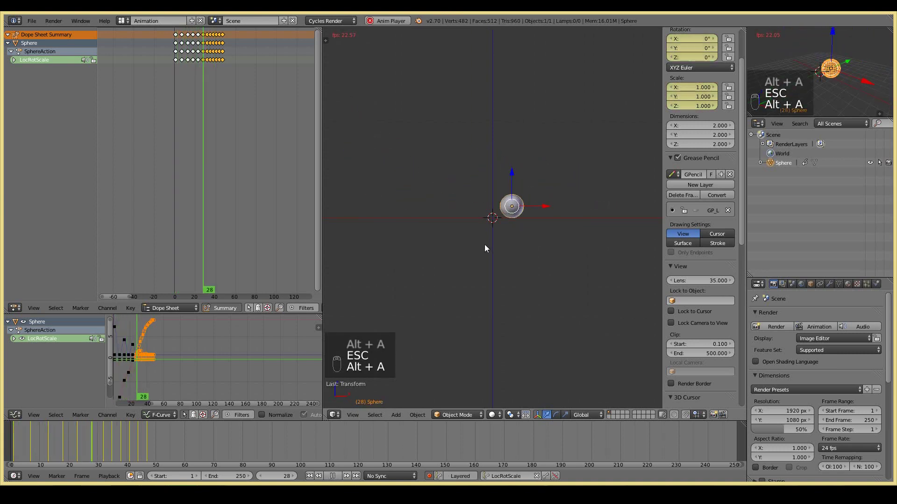
pyautogui.press('Escape')
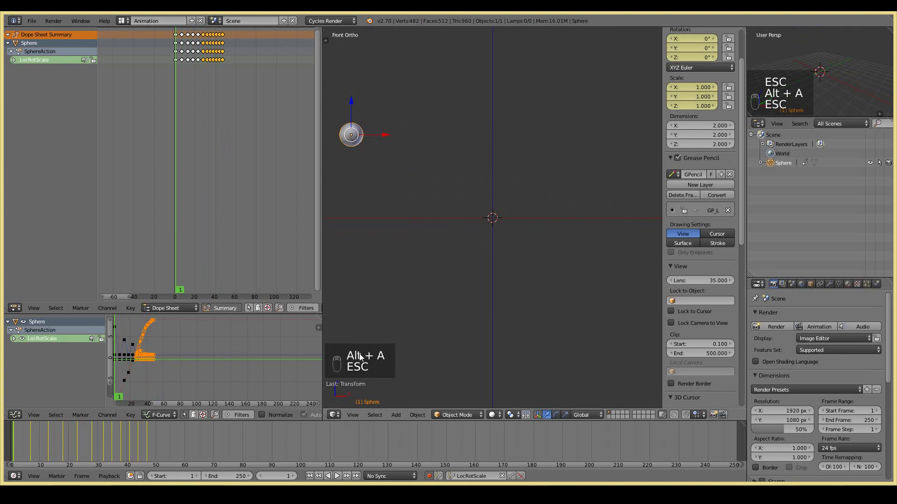
pyautogui.click(338, 475)
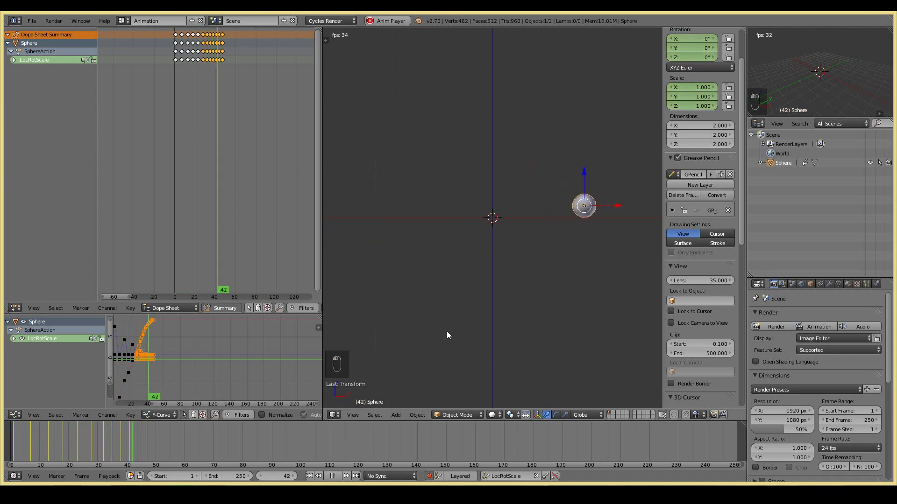
pyautogui.press('Escape')
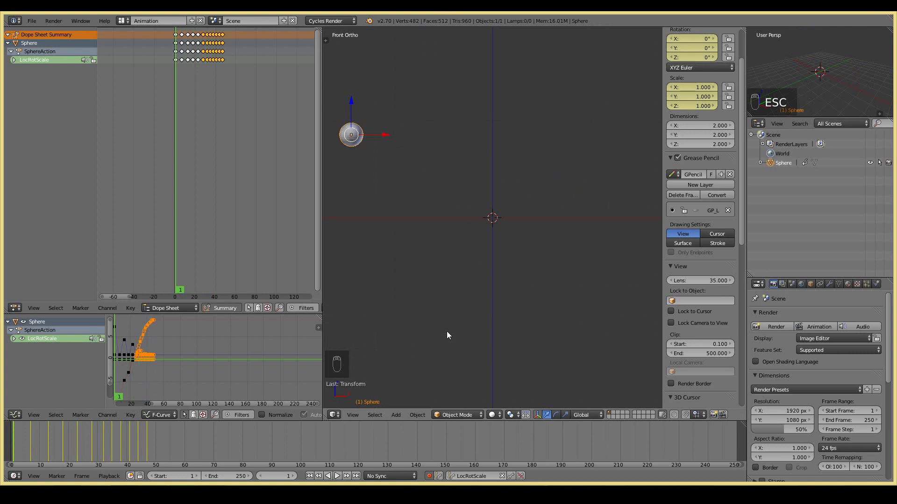
pyautogui.keyDown('ctrl'); pyautogui.scroll(1, 447, 332); pyautogui.keyUp('ctrl')
pyautogui.scroll(1, 447, 333)
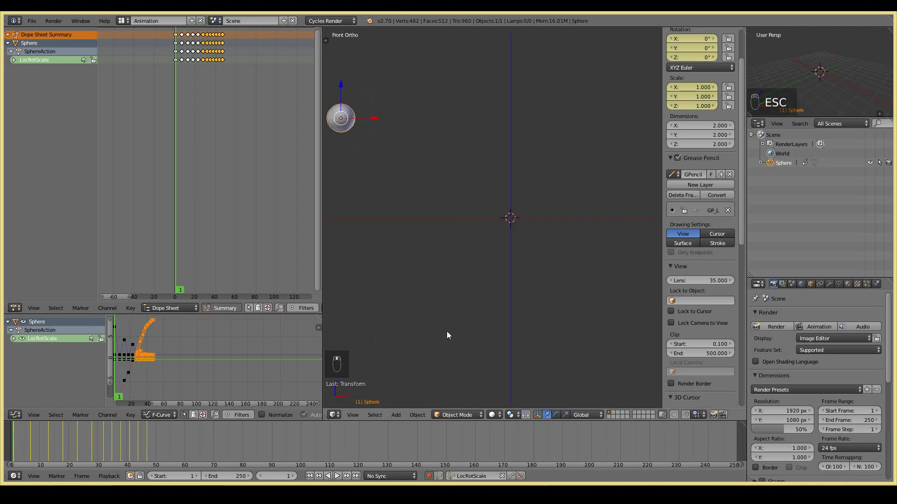
# Step: Close the sidebar and replay the bounce repeatedly, stopping back at frame 1
pyautogui.press('n')
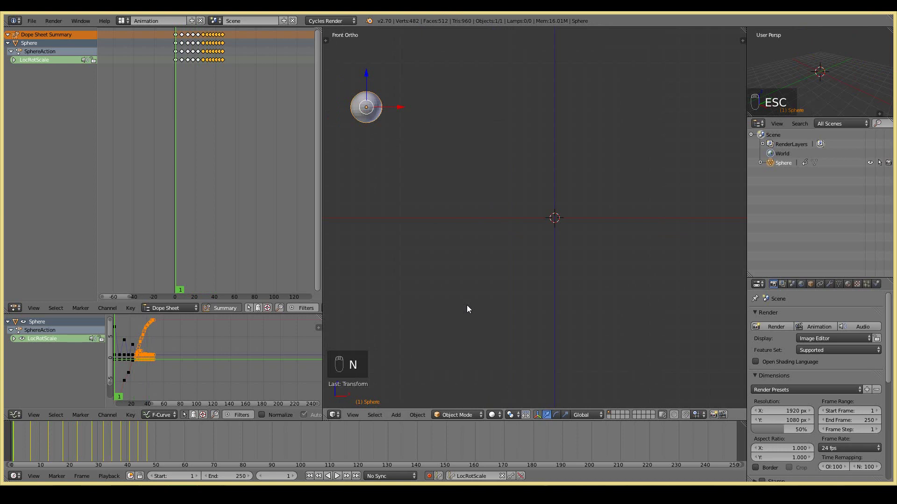
pyautogui.hotkey('alt', 'a')
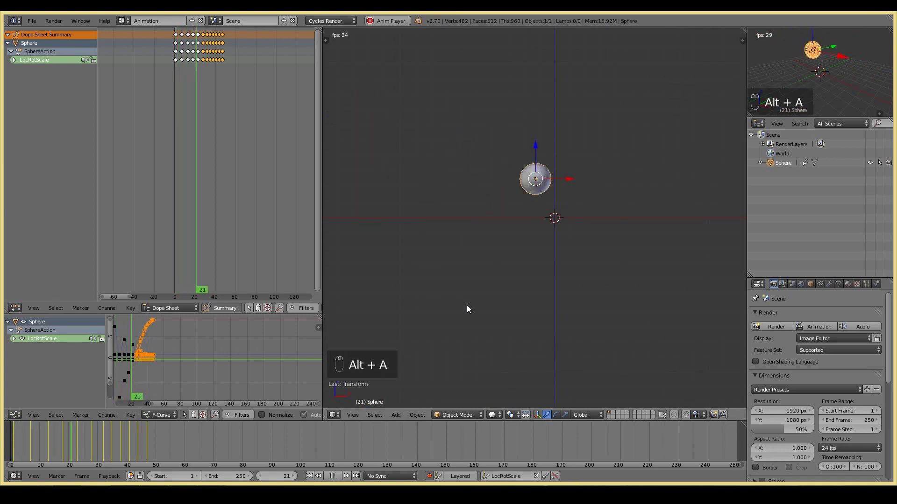
pyautogui.press('Escape')
pyautogui.hotkey('alt', 'a')
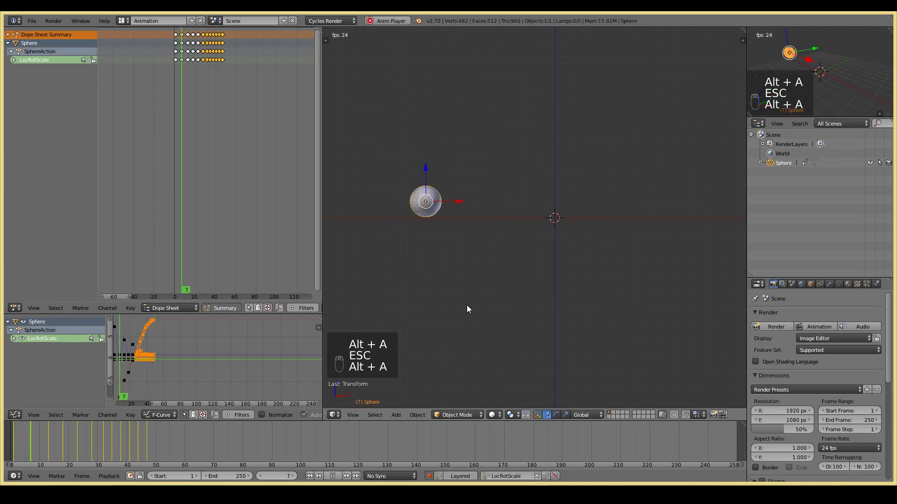
pyautogui.press('Escape')
pyautogui.hotkey('alt', 'a')
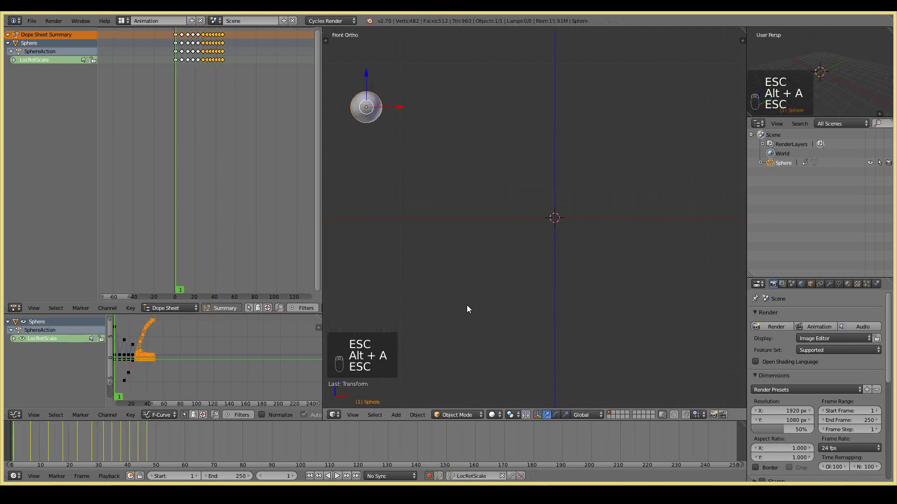
pyautogui.press('Escape')
pyautogui.hotkey('alt', 'a')
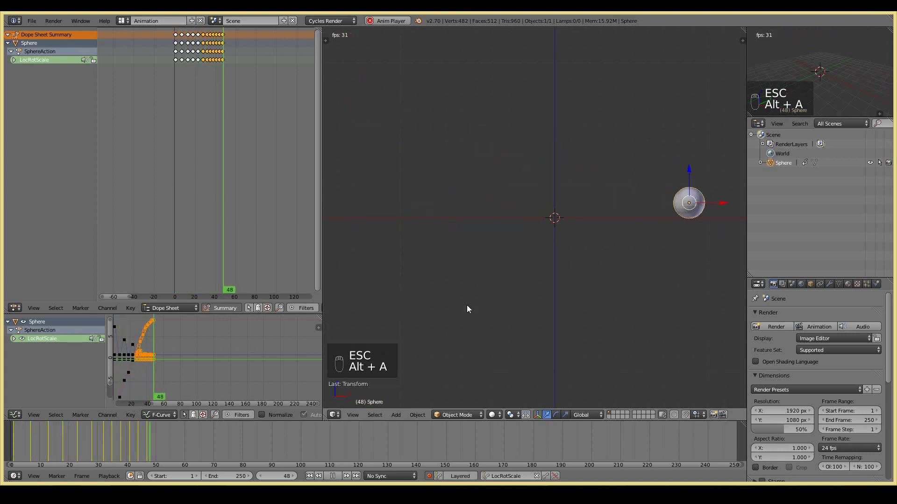
pyautogui.press('Escape')
pyautogui.hotkey('alt', 'a')
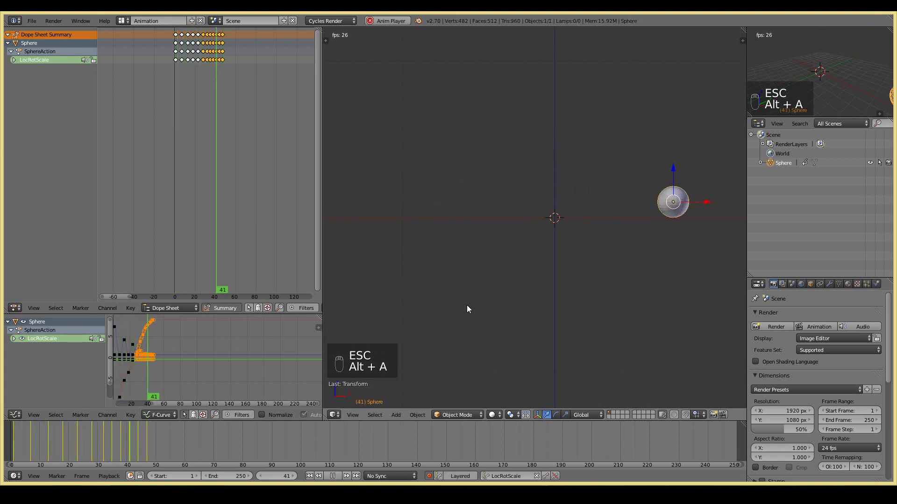
pyautogui.press('Escape')
pyautogui.hotkey('alt', 'a')
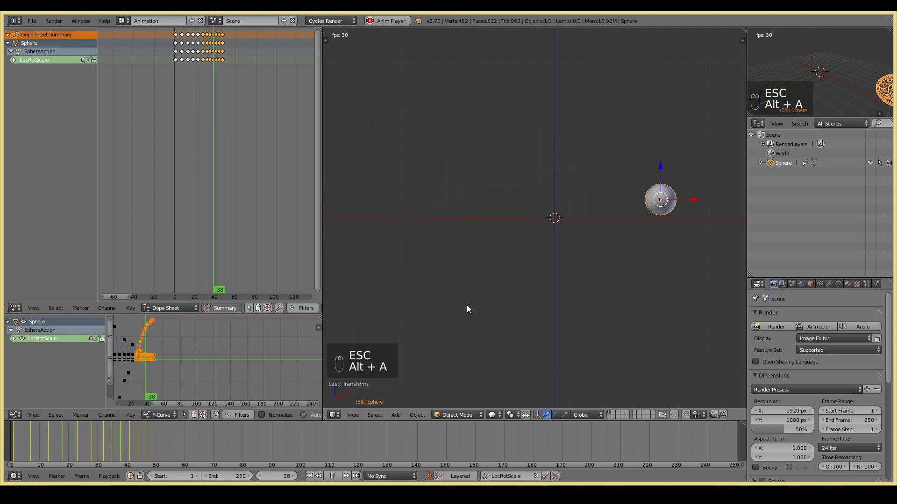
pyautogui.press('Escape')
pyautogui.hotkey('alt', 'a')
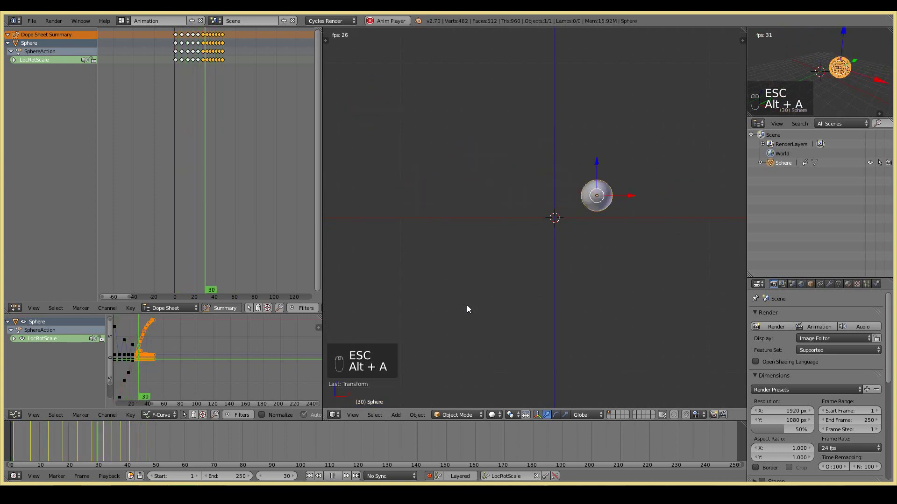
pyautogui.press('Escape')
pyautogui.hotkey('alt', 'a')
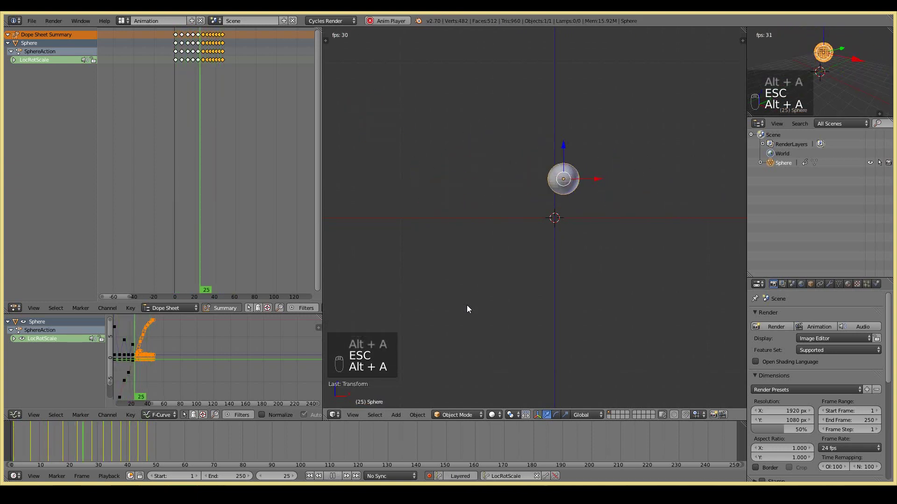
pyautogui.press('Escape')
pyautogui.hotkey('alt', 'a')
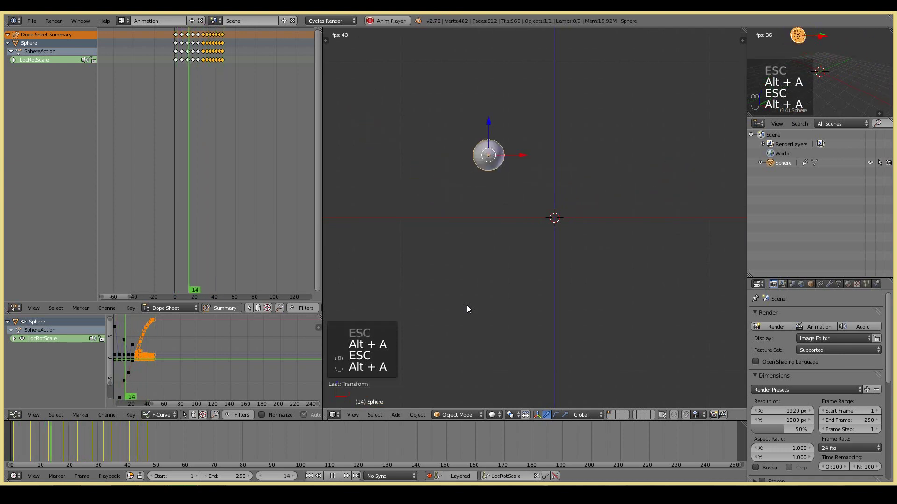
pyautogui.press('Escape')
pyautogui.hotkey('alt', 'a')
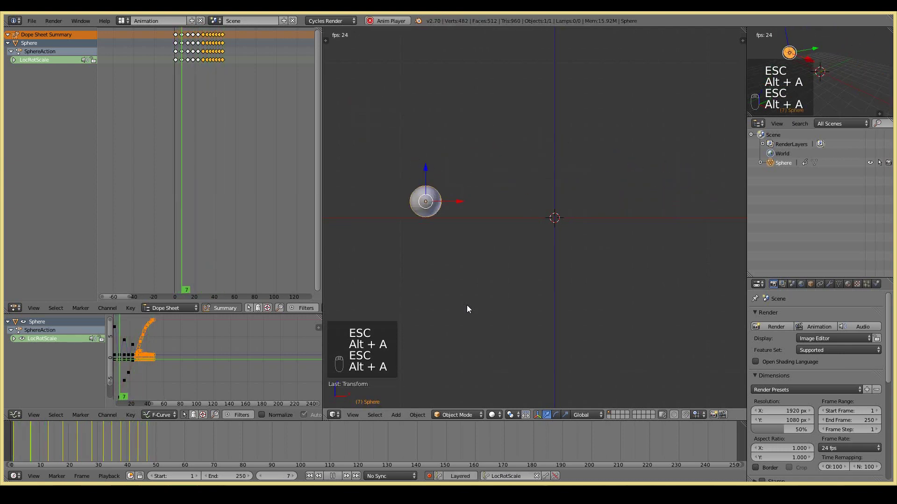
pyautogui.press('Escape')
pyautogui.hotkey('alt', 'a')
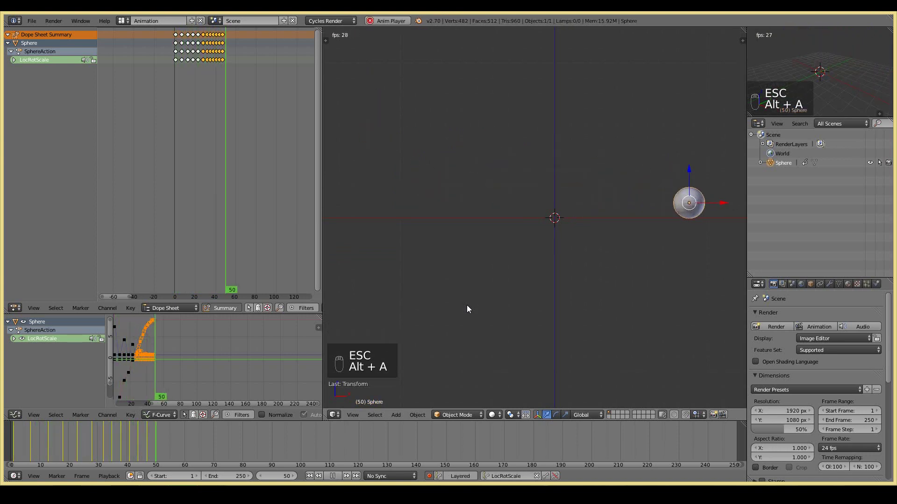
pyautogui.press('Escape')
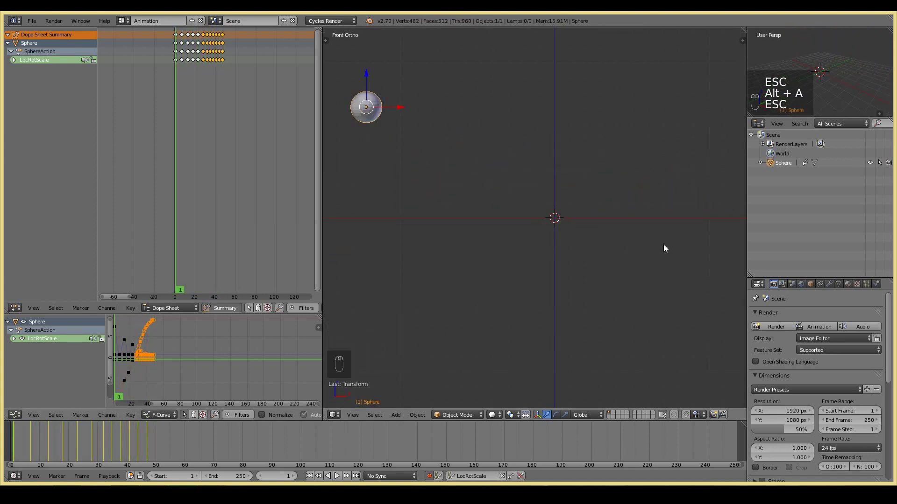
# Step: Unhide the grease pencil strokes from the sidebar, close it, and play the bounce
pyautogui.press('n')
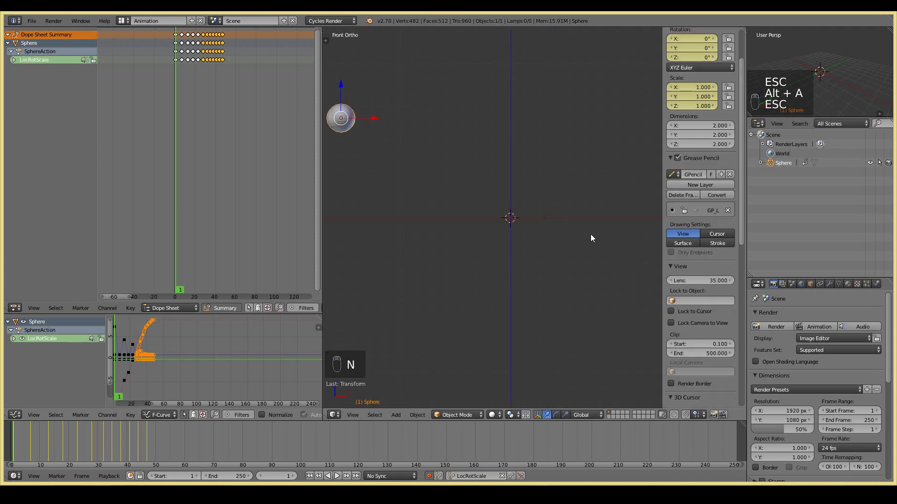
pyautogui.click(693, 211)
pyautogui.press('n')
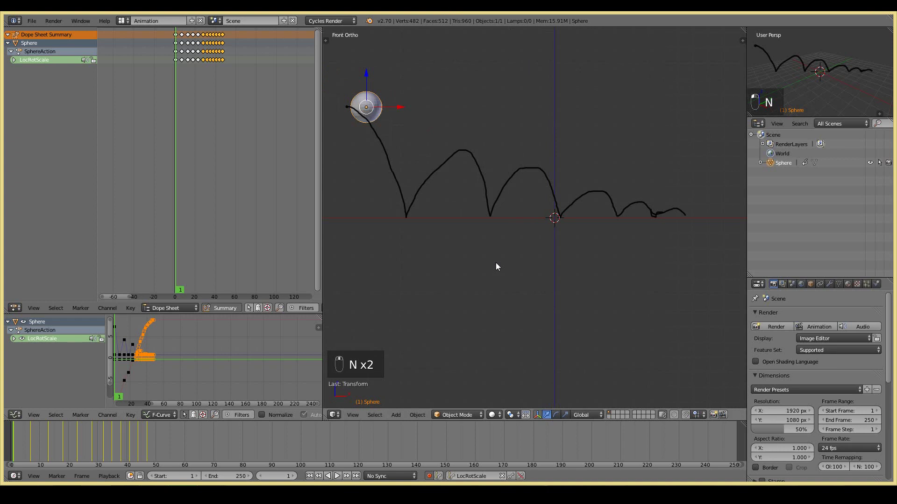
pyautogui.keyDown('ctrl'); pyautogui.scroll(-3, 496, 266); pyautogui.keyUp('ctrl')
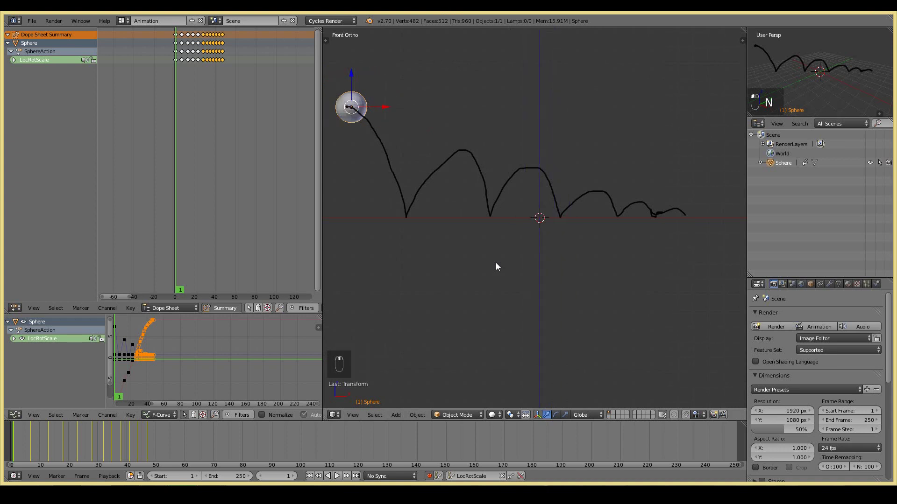
pyautogui.hotkey('alt', 'a')
pyautogui.press('Escape')
# Step: Step the sphere forward to frame 28 and reopen the 3D View sidebar
pyautogui.hotkey('alt', 'a')
pyautogui.press('Escape')
pyautogui.press('Right')
pyautogui.press('Right')
pyautogui.press('Right')
pyautogui.press('Right')
pyautogui.press('Right')
pyautogui.press('Right')
pyautogui.press('Right')
pyautogui.press('Right')
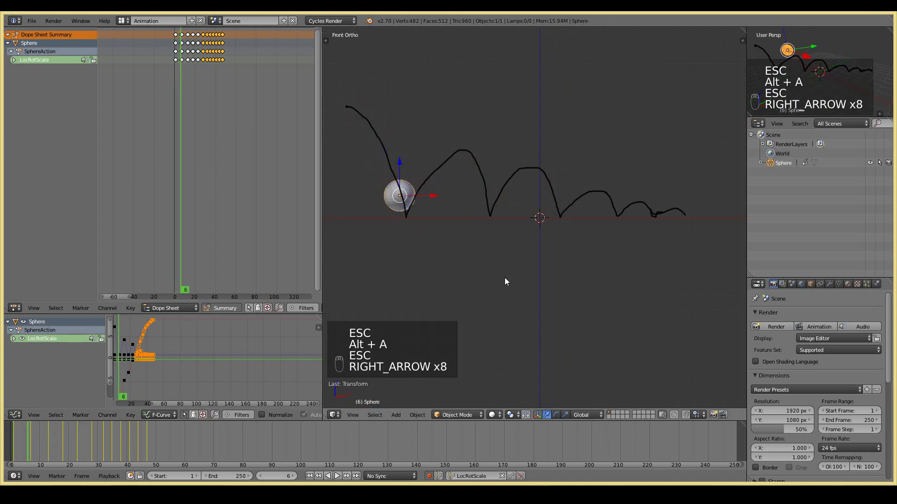
pyautogui.press('Right')
pyautogui.press('Left')
pyautogui.press('Left')
pyautogui.press('Left')
pyautogui.press('Left')
pyautogui.press('Left')
pyautogui.press('Left')
pyautogui.press('Left')
pyautogui.press('Left')
pyautogui.press('Right')
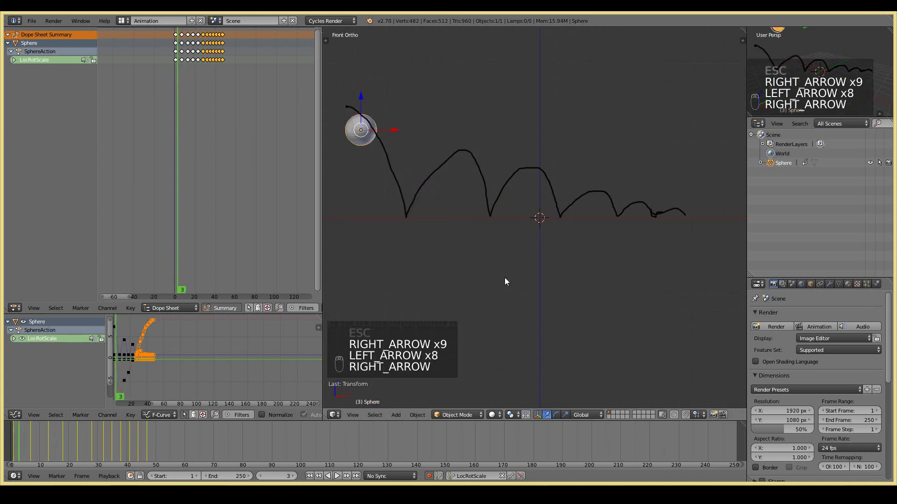
pyautogui.press('Right')
pyautogui.press('Right')
pyautogui.press('Right')
pyautogui.press('Right')
pyautogui.press('Right')
pyautogui.press('Right')
pyautogui.press('Right')
pyautogui.press('Right')
pyautogui.press('Right')
pyautogui.press('Right')
pyautogui.press('Right')
pyautogui.press('Right')
pyautogui.press('Right')
pyautogui.press('Right')
pyautogui.press('Right')
pyautogui.press('Right')
pyautogui.press('Right')
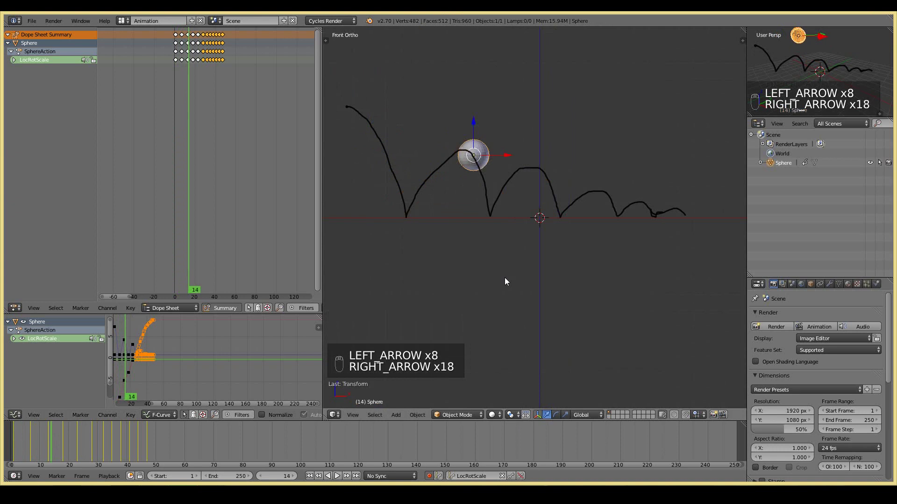
pyautogui.press('Right')
pyautogui.press('Right')
pyautogui.press('Right')
pyautogui.press('Right')
pyautogui.press('Right')
pyautogui.press('Right')
pyautogui.press('Right')
pyautogui.press('Right')
pyautogui.press('Right')
pyautogui.press('Right')
pyautogui.press('Right')
pyautogui.press('Right')
pyautogui.press('Right')
pyautogui.press('Right')
pyautogui.press('Right')
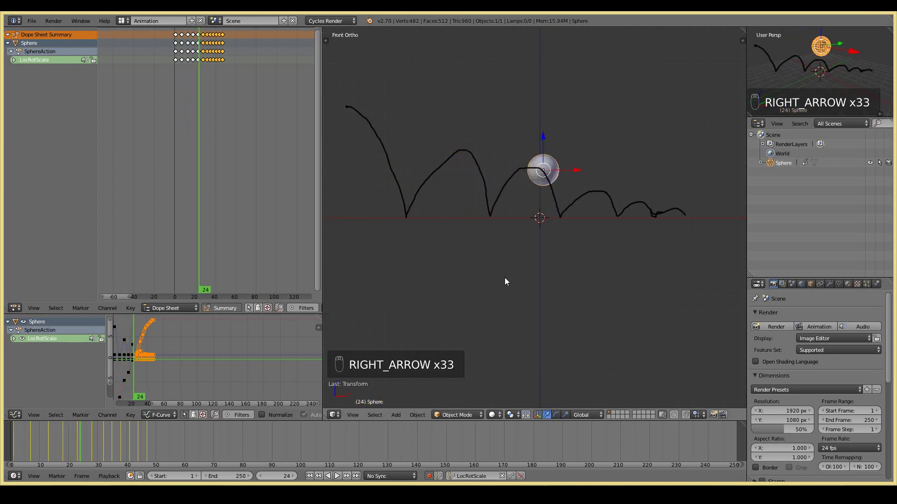
pyautogui.press('Right')
pyautogui.press('Right')
pyautogui.press('Right')
pyautogui.press('Right')
pyautogui.press('Right')
pyautogui.press('Right')
pyautogui.press('Right')
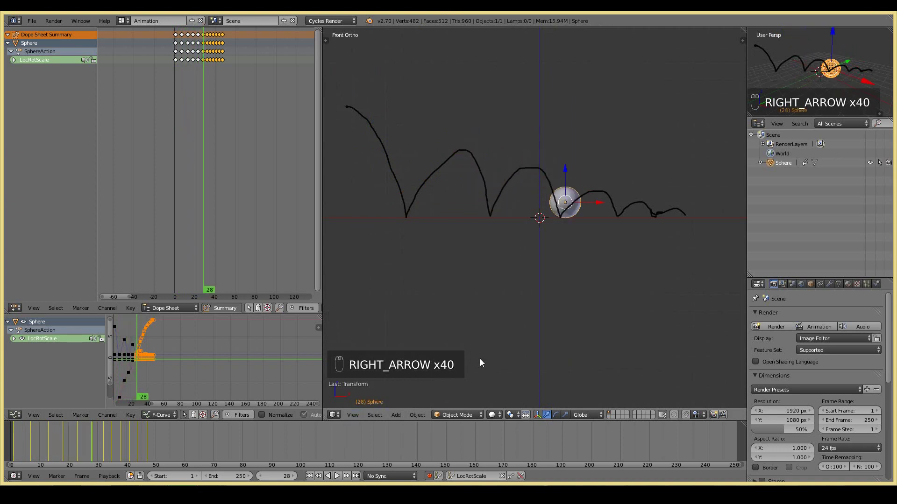
pyautogui.press('n')
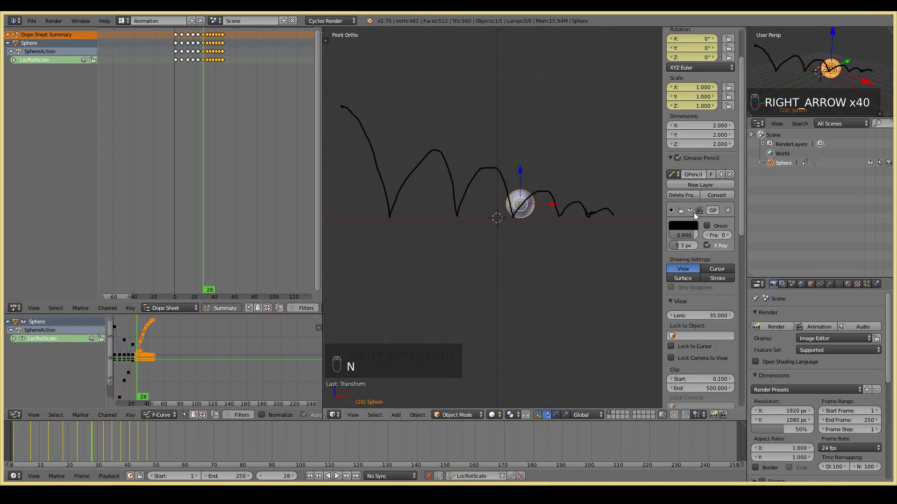
# Step: From frame 1, draw freehand grease pencil strokes retracing the sphere's bounce arc
pyautogui.click(13, 442)
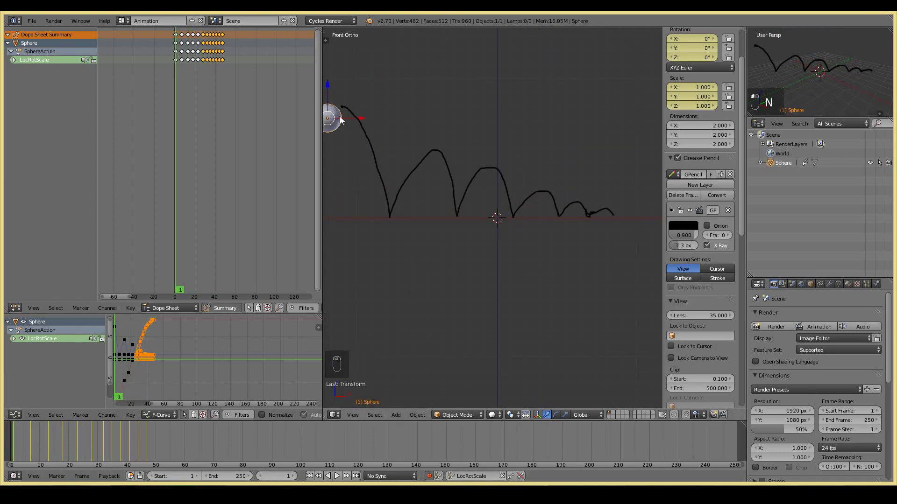
pyautogui.press('d')
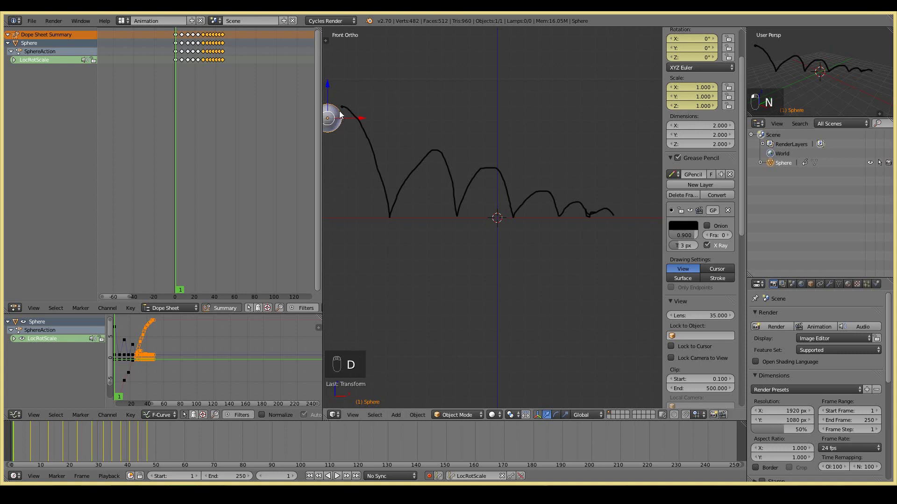
pyautogui.press('d')
pyautogui.moveTo(339, 111); pyautogui.dragTo(343, 119)
pyautogui.moveTo(394, 210); pyautogui.dragTo(437, 148)
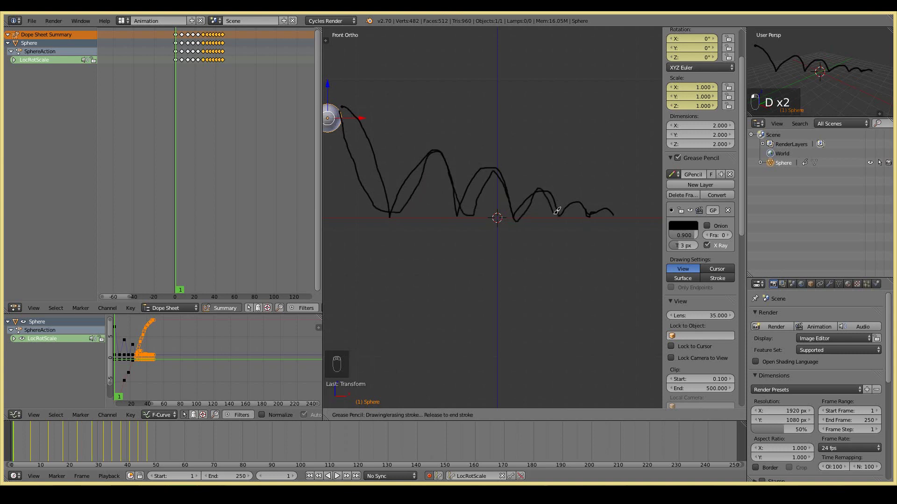
pyautogui.moveTo(612, 200); pyautogui.dragTo(609, 204)
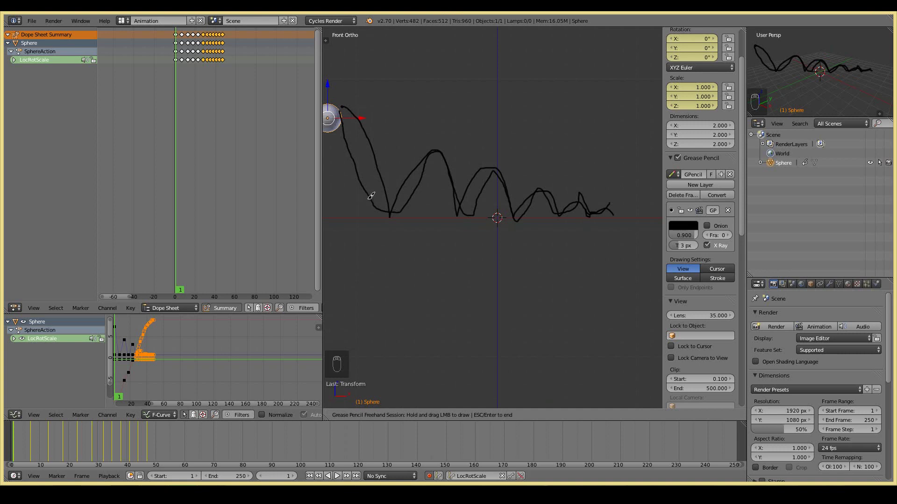
pyautogui.moveTo(341, 110); pyautogui.dragTo(362, 117)
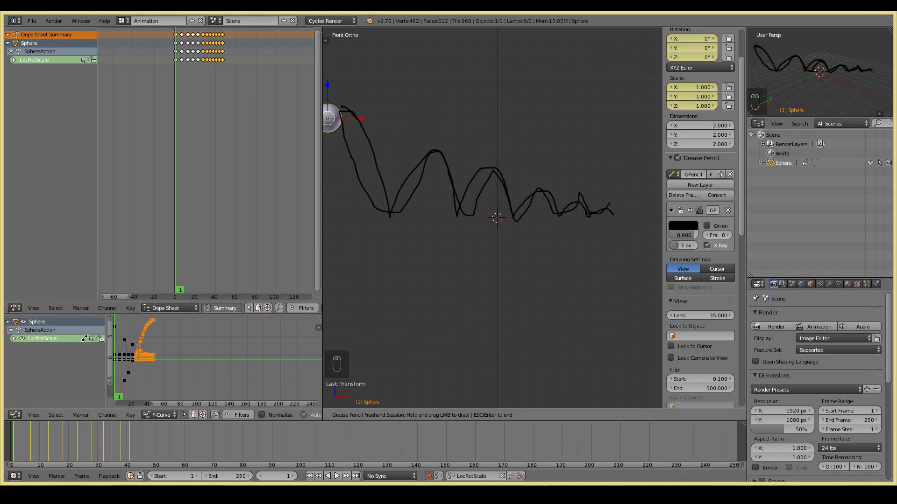
pyautogui.press('Escape')
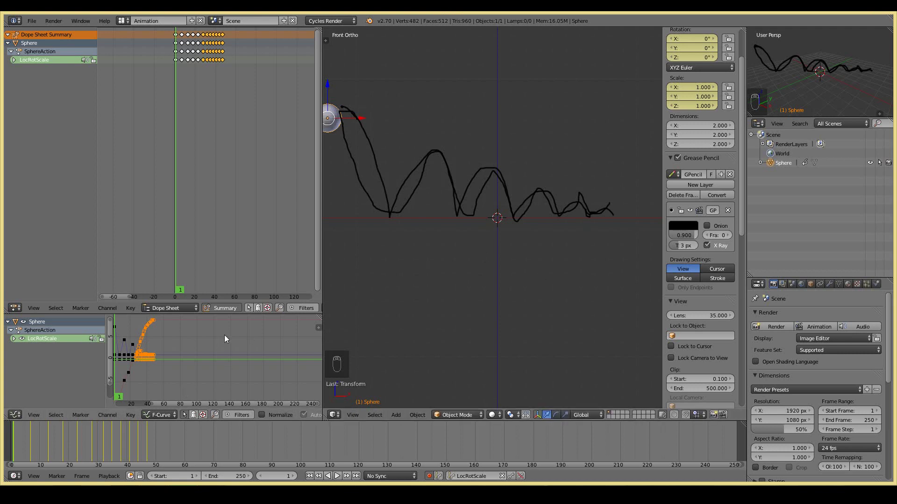
# Step: Hide the grease pencil strokes, close the sidebar, and scrub frames 4–5 to check motion
pyautogui.click(690, 211)
pyautogui.press('n')
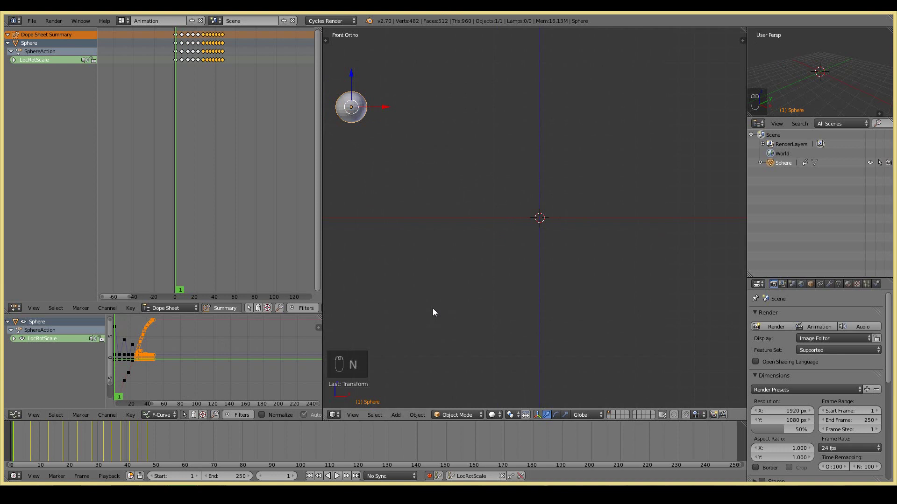
pyautogui.hotkey('alt', 'a')
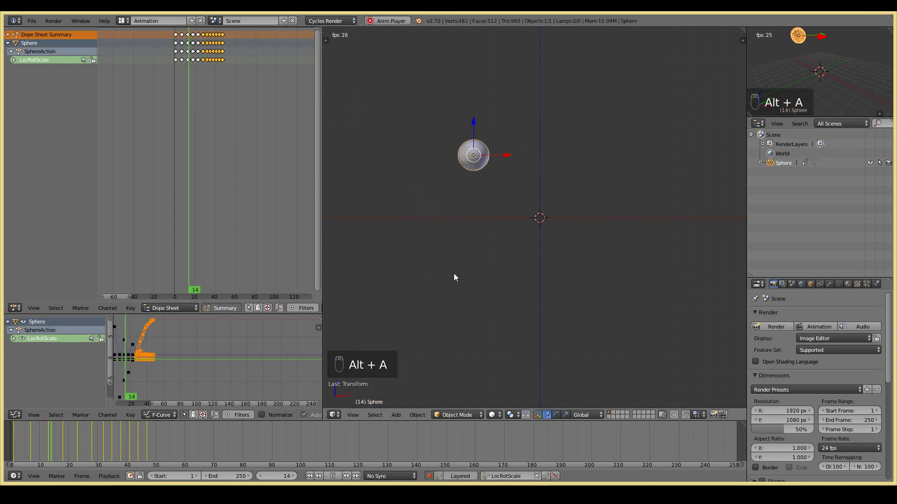
pyautogui.press('Escape')
pyautogui.moveTo(16, 441); pyautogui.dragTo(22, 441)
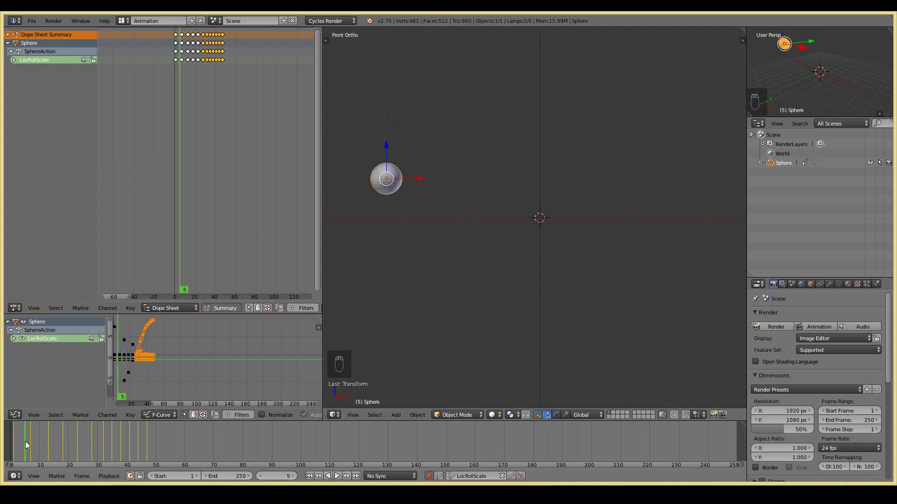
pyautogui.moveTo(26, 442); pyautogui.dragTo(23, 443)
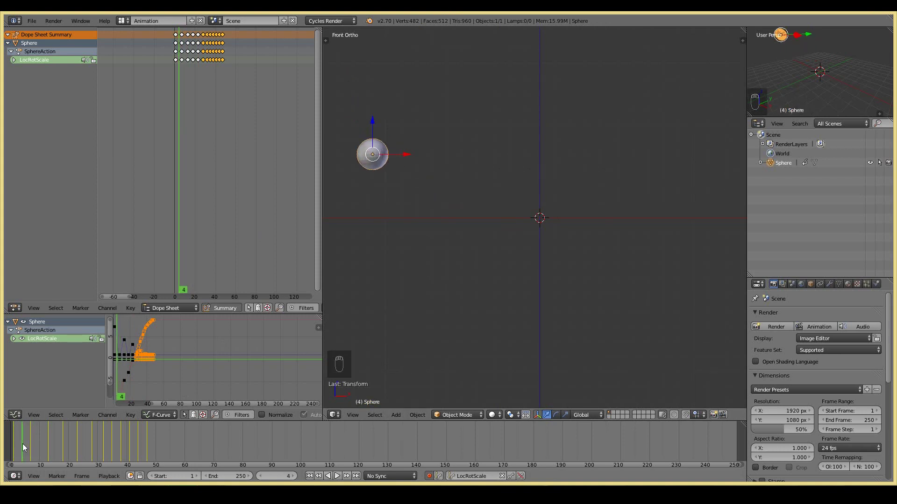
# Step: Replay the bounce animation several times, stopping back at frame 1
pyautogui.hotkey('alt', 'a')
pyautogui.press('Escape')
pyautogui.hotkey('alt', 'a')
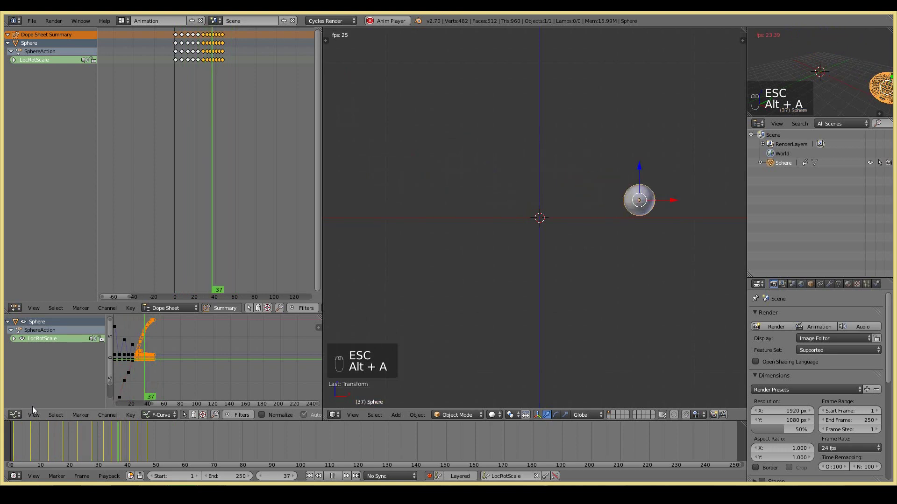
pyautogui.press('Escape')
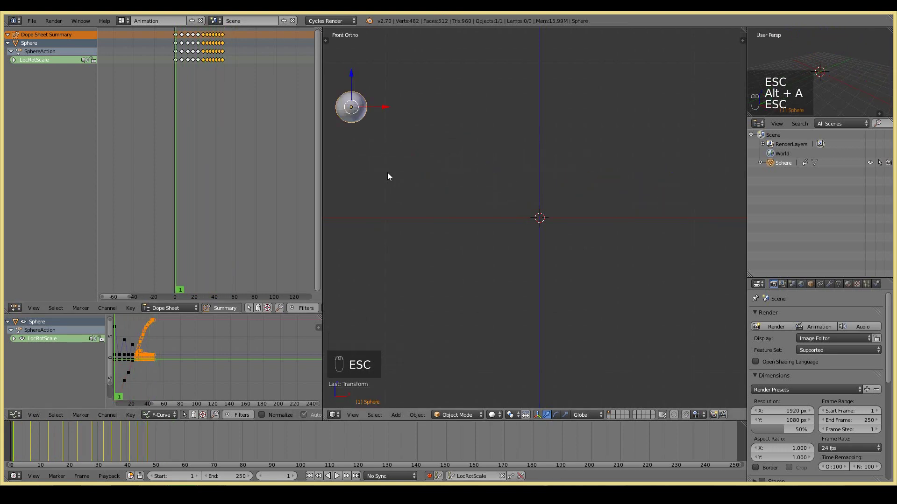
pyautogui.hotkey('alt', 'a')
pyautogui.press('Escape')
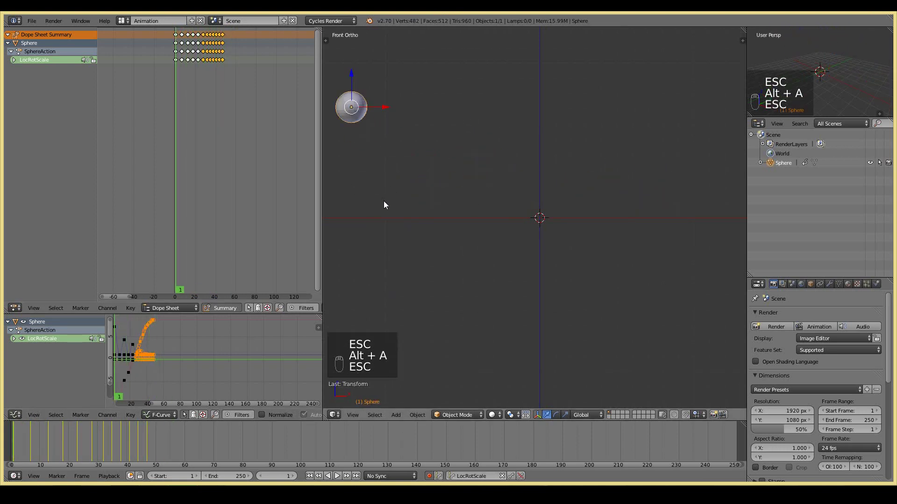
pyautogui.hotkey('alt', 'a')
pyautogui.press('Escape')
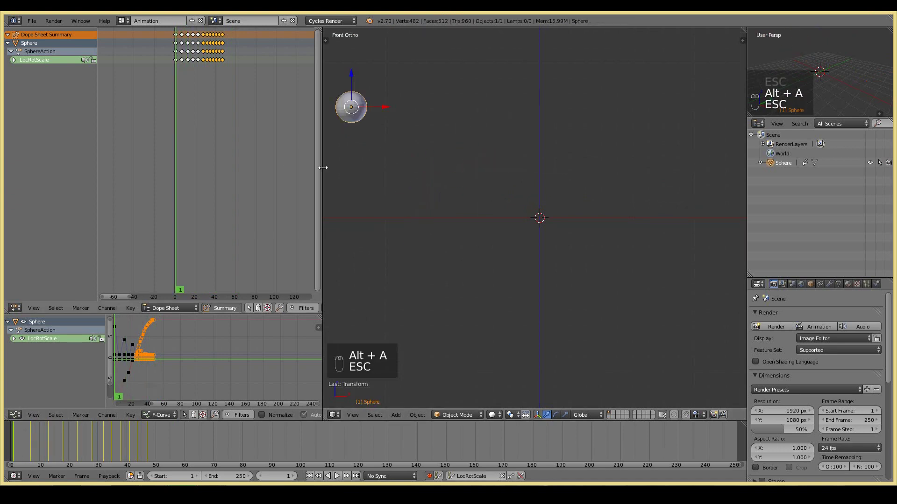
# Step: Go to frame 7 and select its keyframe column in the Dope Sheet
pyautogui.click(29, 447)
pyautogui.moveTo(29, 446); pyautogui.dragTo(29, 447)
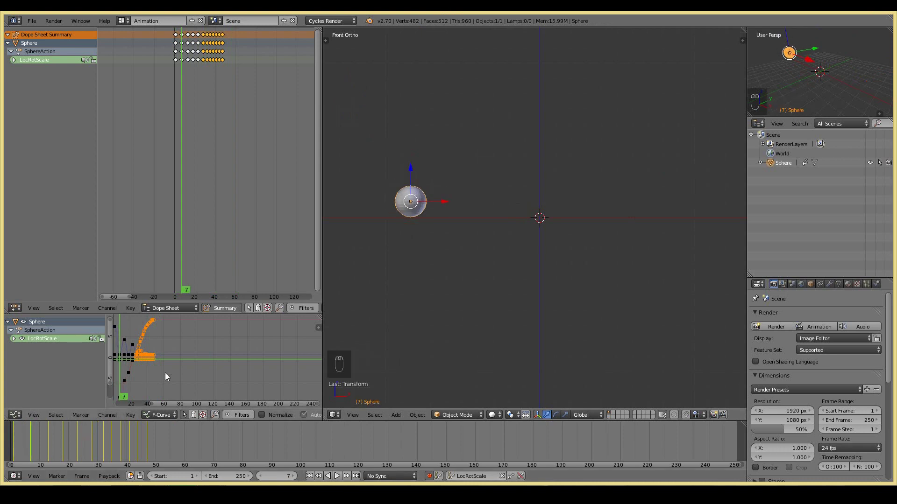
pyautogui.moveTo(164, 373); pyautogui.dragTo(280, 338, button='middle')
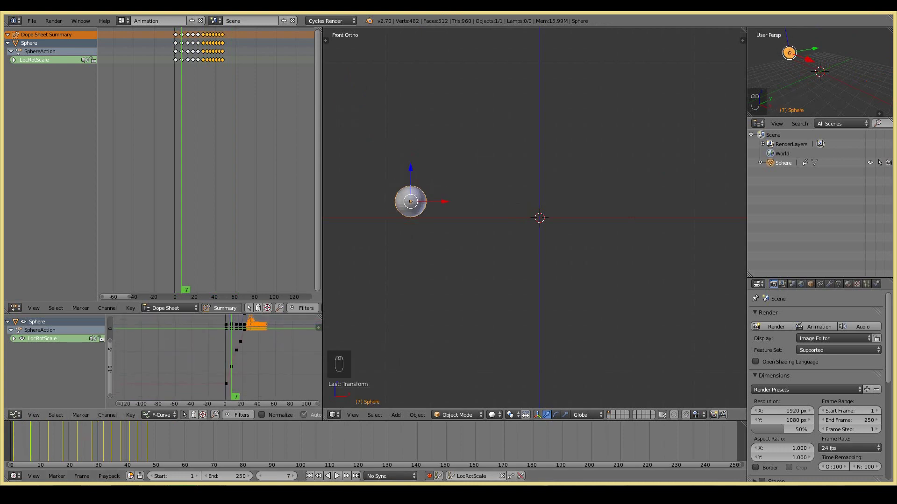
pyautogui.click(182, 35)
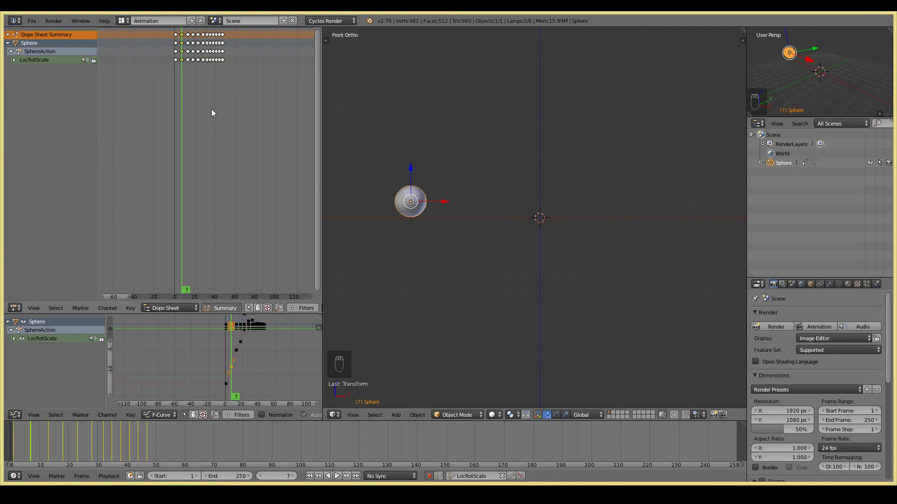
pyautogui.press('v')
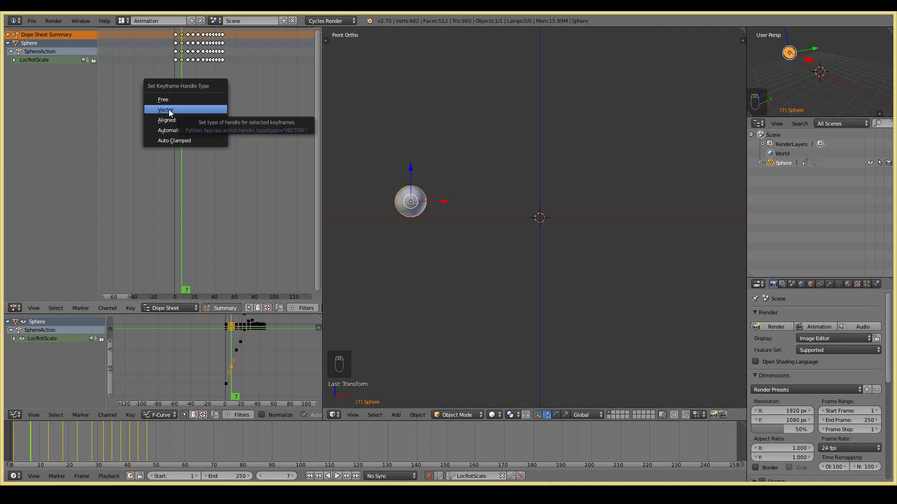
# Step: Reframe the curve graph and set the frame 7 keys to Vector handles
pyautogui.moveTo(238, 349); pyautogui.dragTo(243, 361, button='middle')
pyautogui.scroll(2, 242, 334)
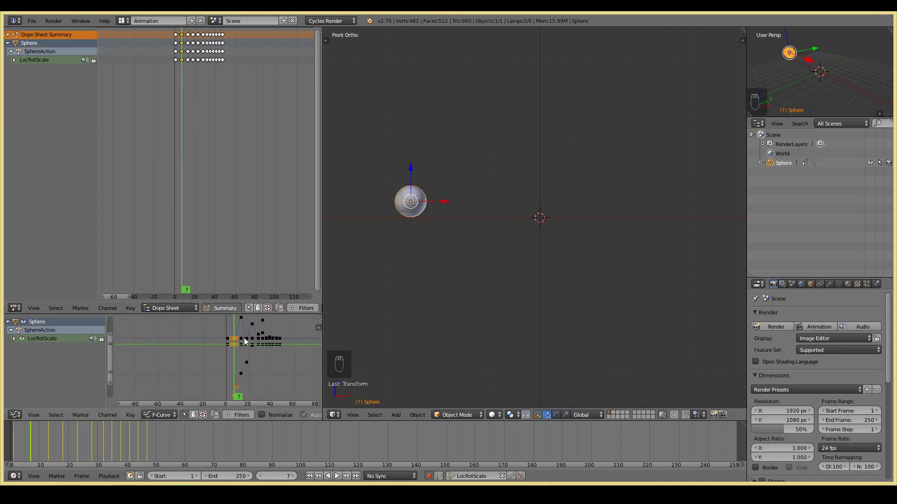
pyautogui.scroll(3, 245, 341)
pyautogui.moveTo(245, 342); pyautogui.dragTo(284, 332, button='middle')
pyautogui.click(182, 34)
pyautogui.press('v')
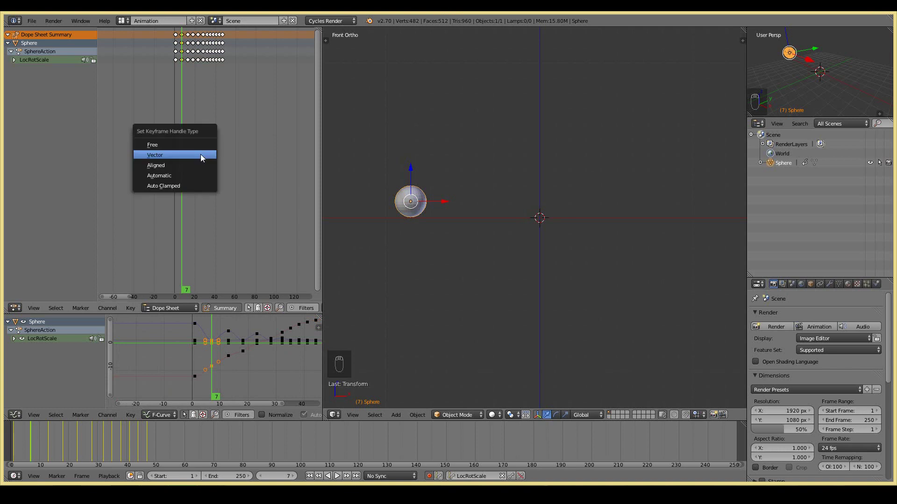
pyautogui.click(200, 154)
pyautogui.scroll(5, 223, 374)
pyautogui.moveTo(214, 348); pyautogui.dragTo(186, 372, button='middle')
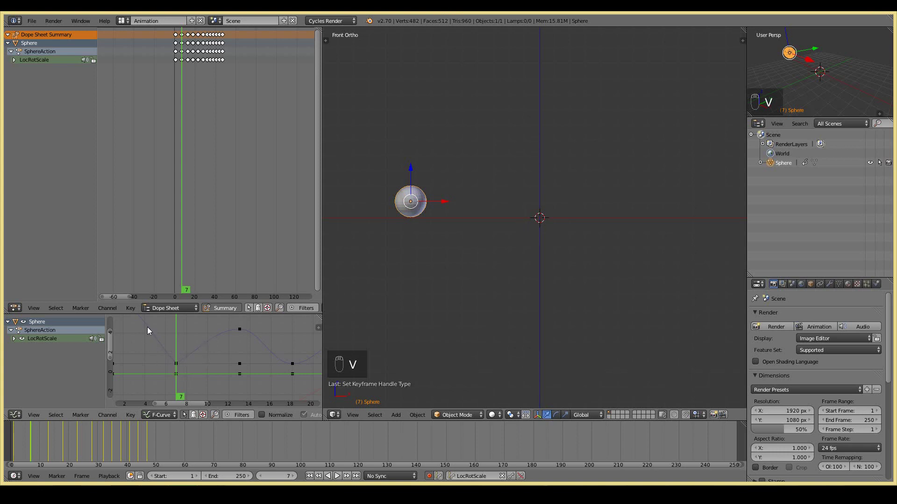
pyautogui.scroll(-3, 183, 358)
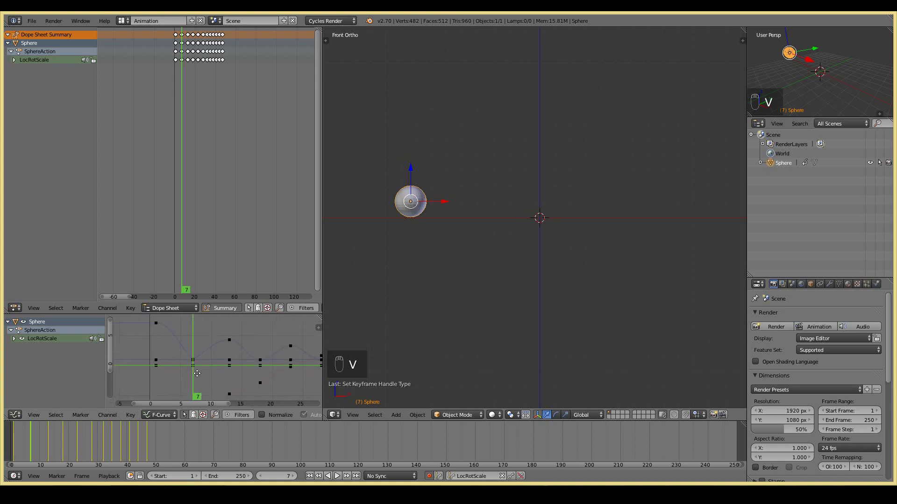
pyautogui.moveTo(197, 371); pyautogui.dragTo(191, 352, button='middle')
pyautogui.scroll(-2, 206, 355)
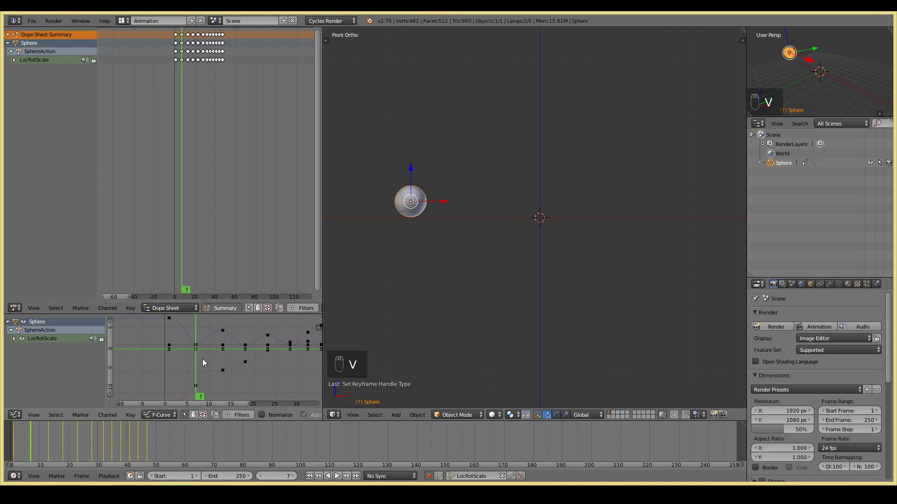
pyautogui.scroll(3, 189, 337)
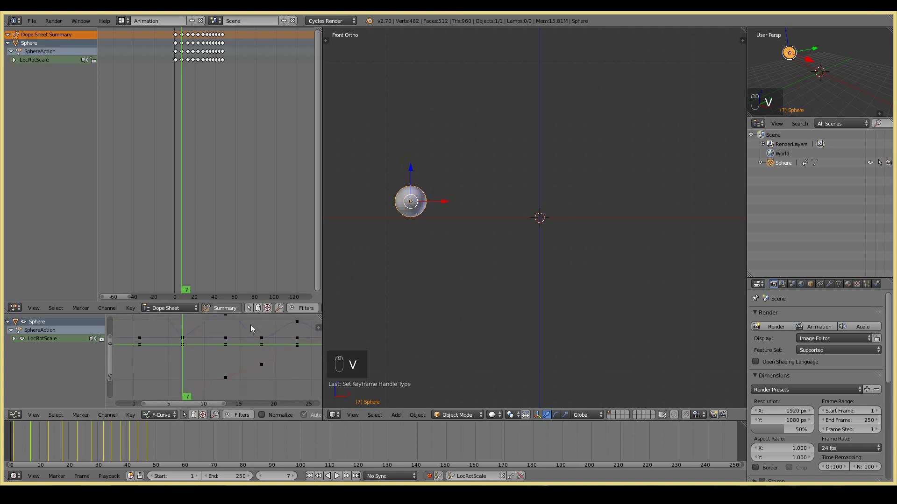
pyautogui.rightClick(261, 338)
pyautogui.rightClick(297, 323)
pyautogui.rightClick(264, 343)
pyautogui.rightClick(297, 324)
pyautogui.rightClick(265, 340)
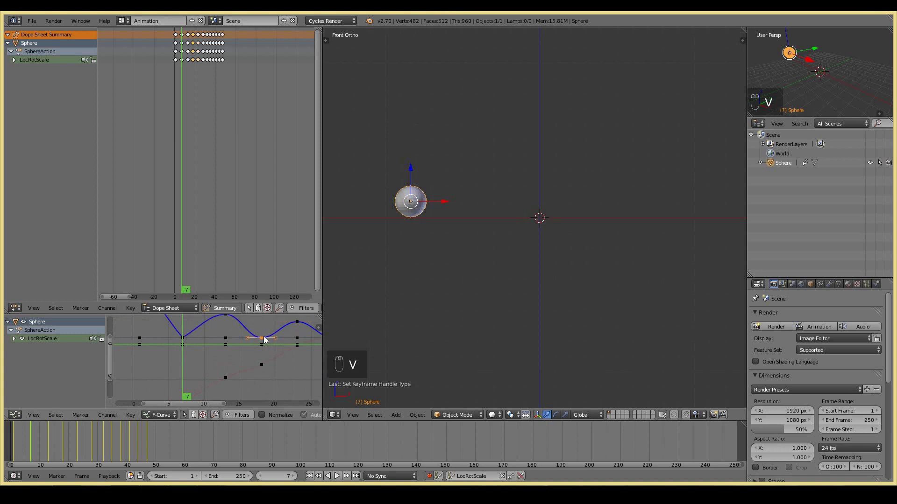
pyautogui.rightClick(297, 323)
pyautogui.rightClick(265, 340)
pyautogui.scroll(-1, 205, 338)
pyautogui.rightClick(286, 328)
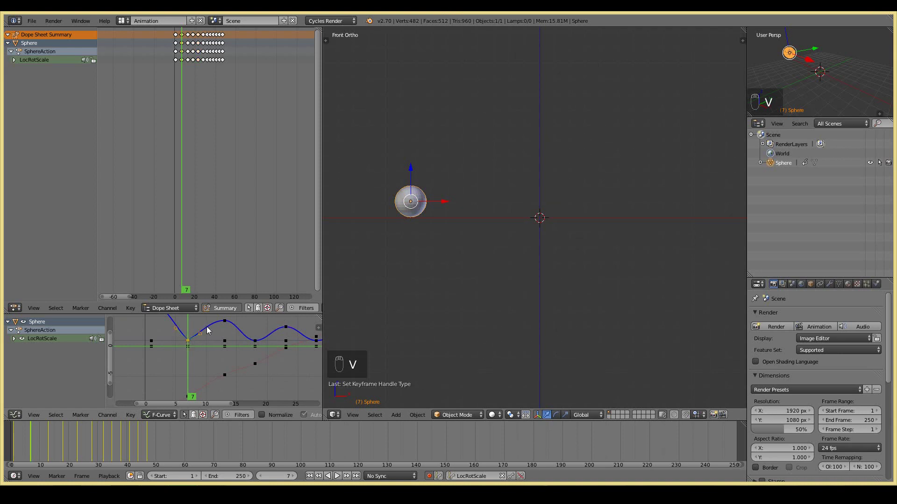
# Step: Deselect the sphere and play the bounce a couple of times
pyautogui.press('a')
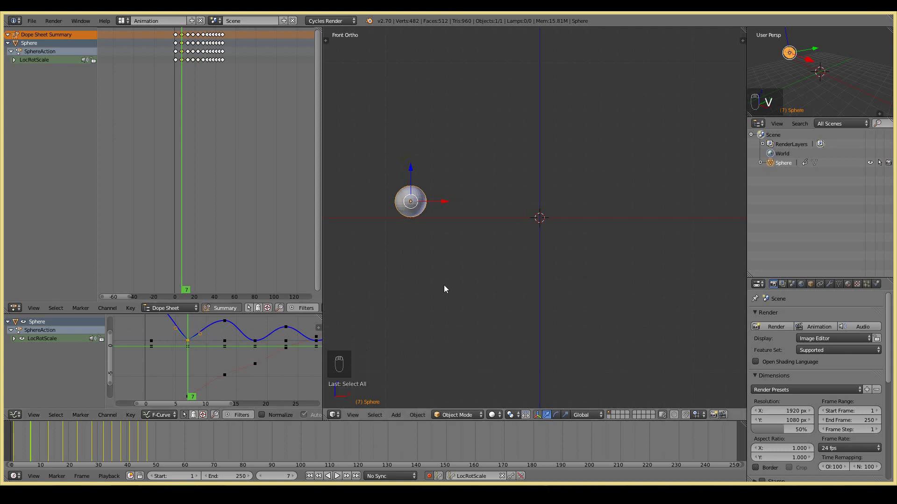
pyautogui.press('a')
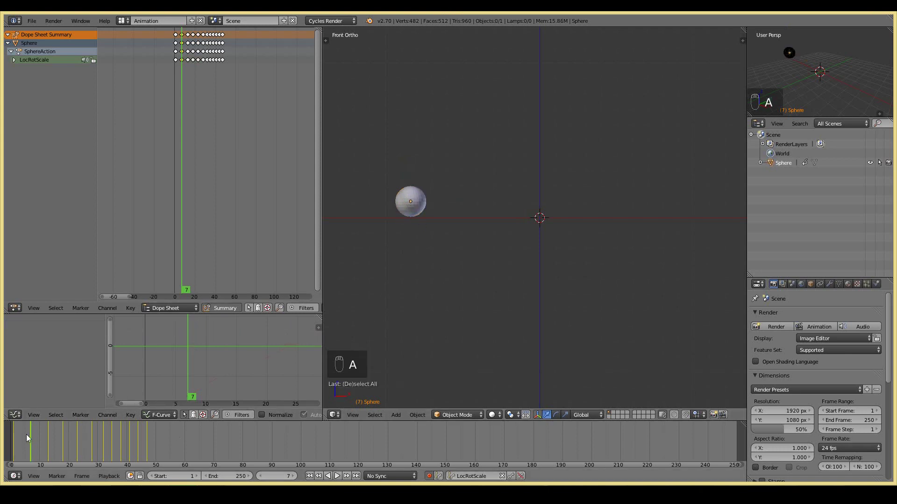
pyautogui.hotkey('alt', 'a')
pyautogui.press('Escape')
pyautogui.hotkey('alt', 'a')
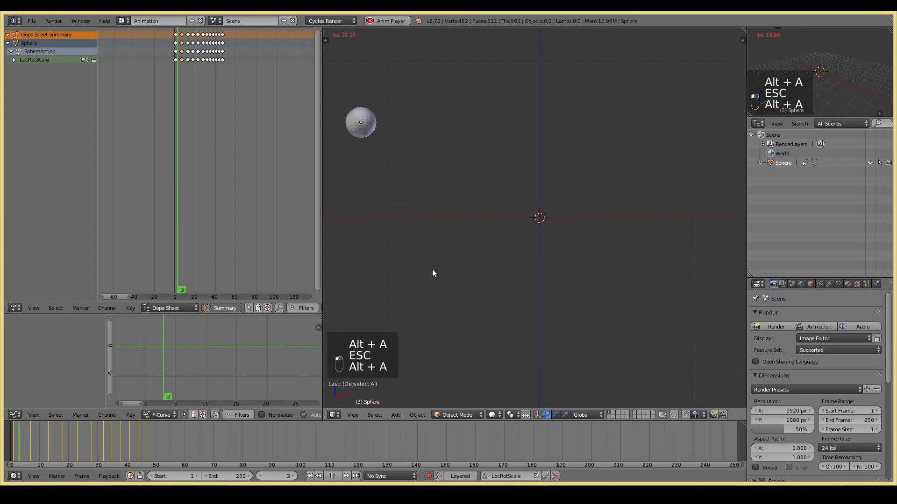
pyautogui.press('Escape')
# Step: Replay the bounce again, then scrub the Dope Sheet to frame 27
pyautogui.hotkey('alt', 'a')
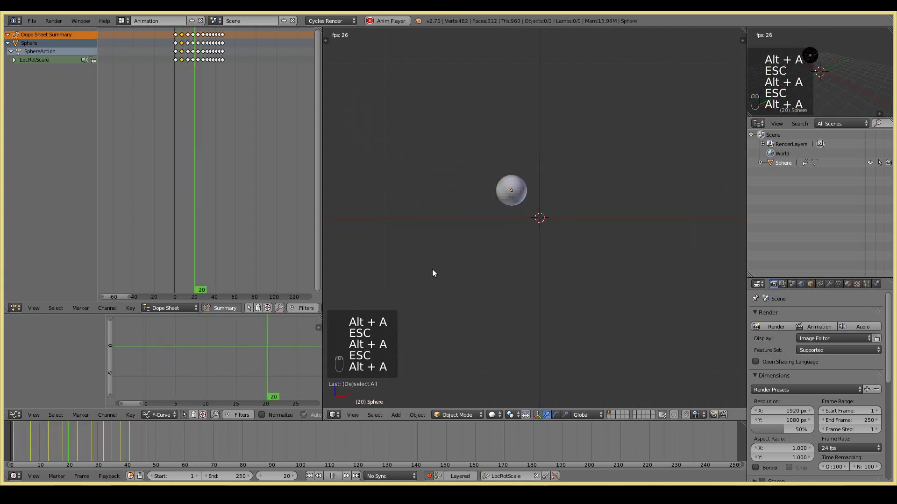
pyautogui.press('Escape')
pyautogui.hotkey('alt', 'a')
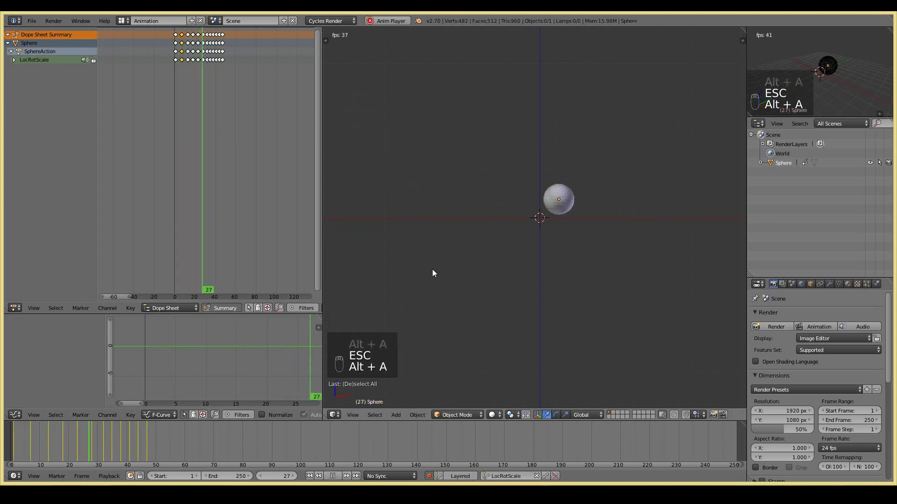
pyautogui.press('Escape')
pyautogui.moveTo(185, 43); pyautogui.dragTo(203, 42)
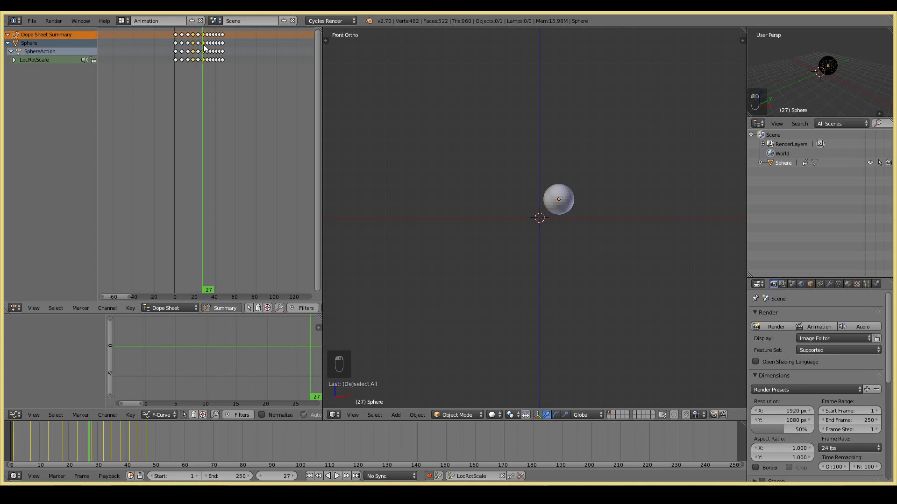
# Step: At frame 35, undo the last change and switch the sphere's keyframes to Vector handles
pyautogui.moveTo(203, 47); pyautogui.dragTo(210, 42)
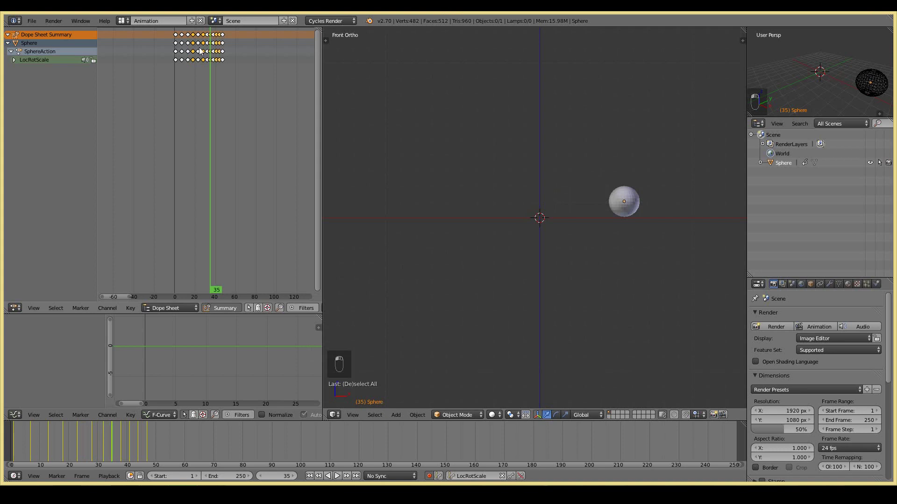
pyautogui.hotkey('ctrl', 'z')
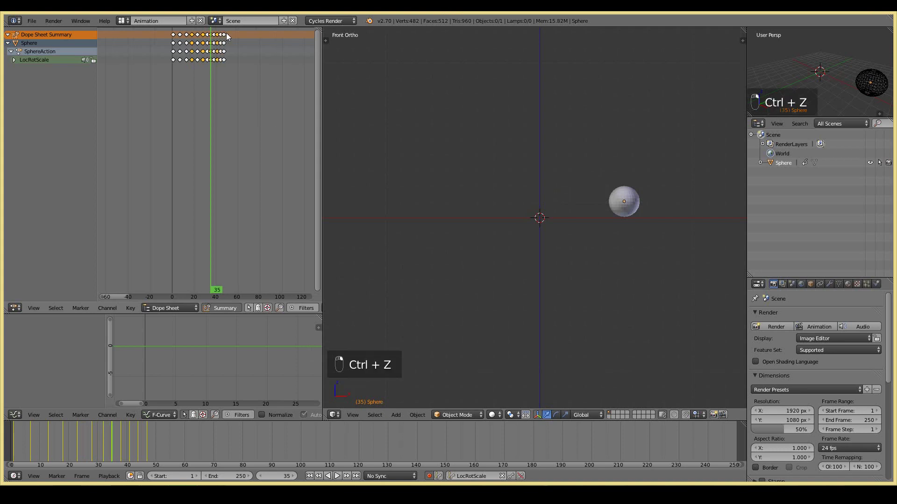
pyautogui.press('v')
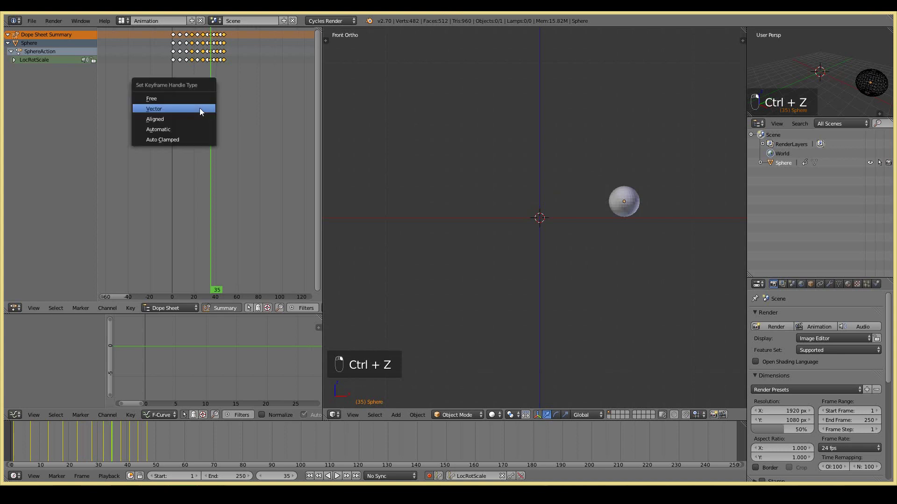
pyautogui.click(200, 109)
pyautogui.click(309, 476)
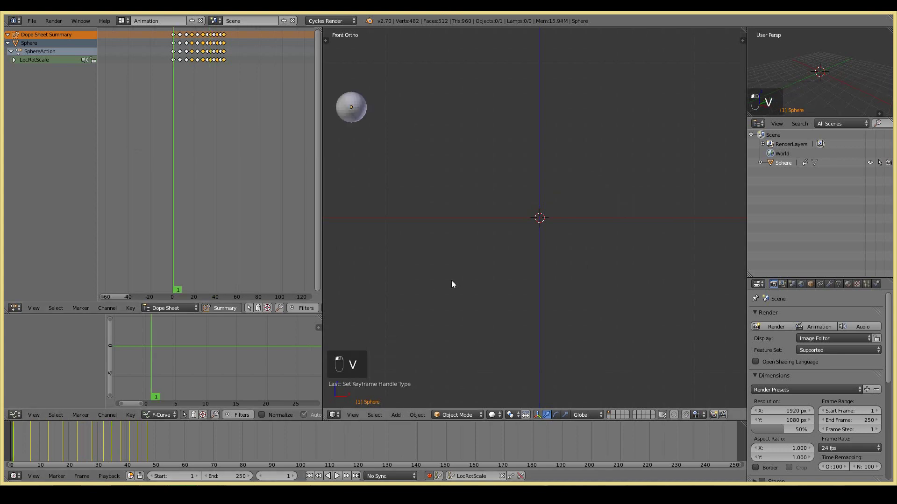
pyautogui.hotkey('alt', 'a')
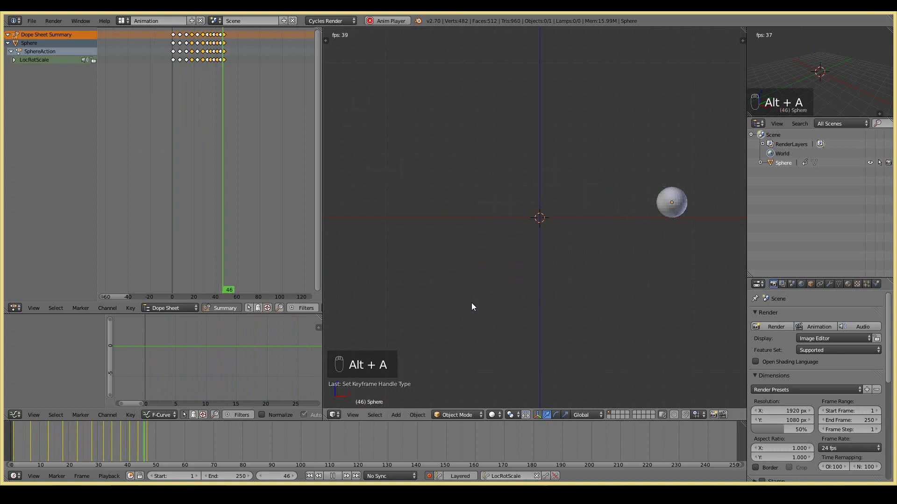
pyautogui.press('Escape')
pyautogui.hotkey('alt', 'a')
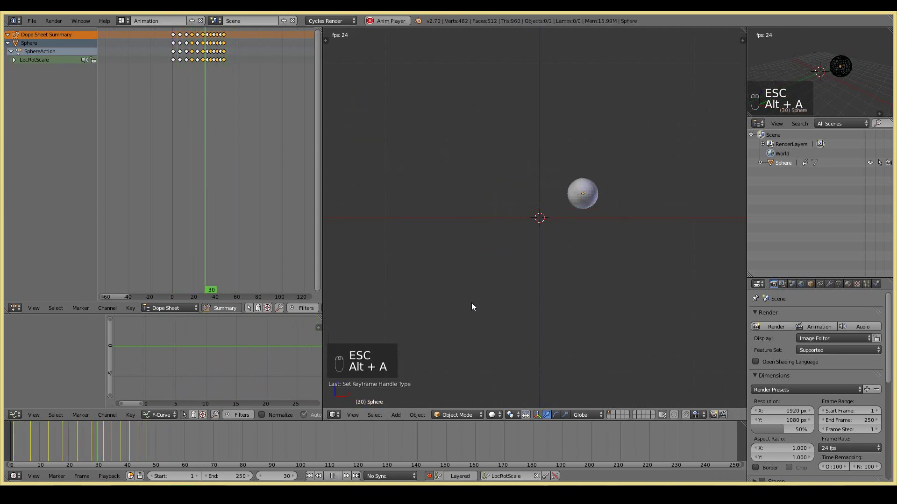
pyautogui.press('Escape')
pyautogui.hotkey('alt', 'a')
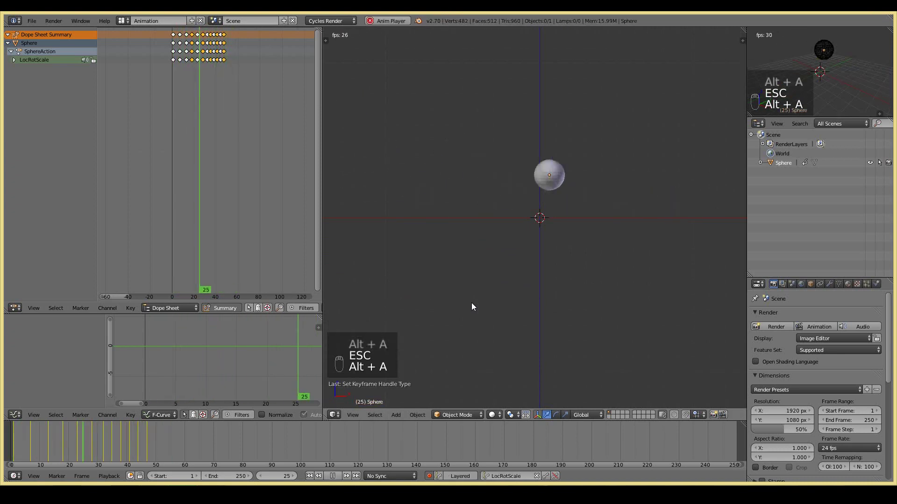
pyautogui.press('Escape')
pyautogui.hotkey('alt', 'a')
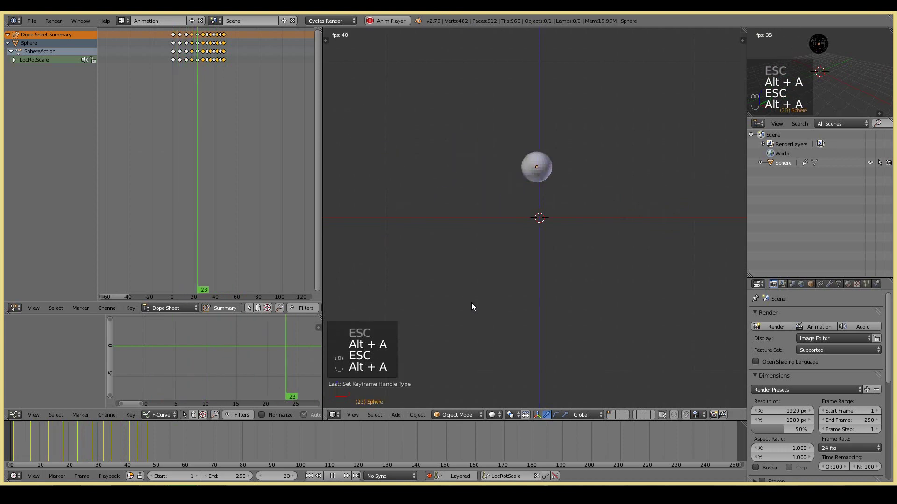
pyautogui.press('Escape')
pyautogui.hotkey('alt', 'a')
pyautogui.press('Escape')
pyautogui.hotkey('alt', 'a')
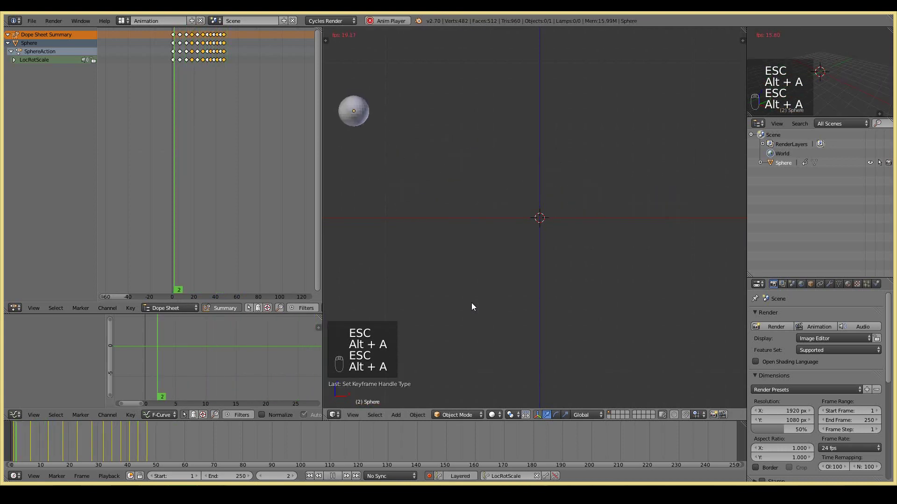
pyautogui.press('Escape')
pyautogui.hotkey('alt', 'a')
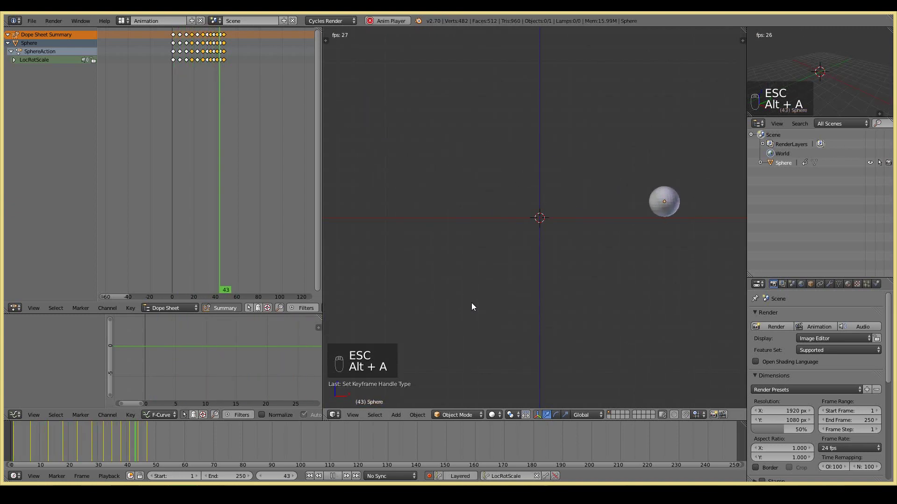
pyautogui.press('Escape')
pyautogui.hotkey('alt', 'a')
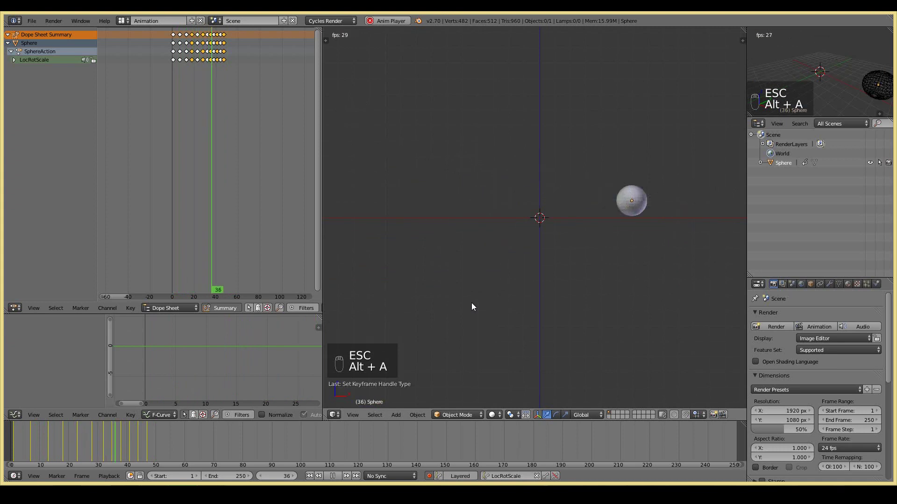
pyautogui.press('Escape')
pyautogui.hotkey('alt', 'a')
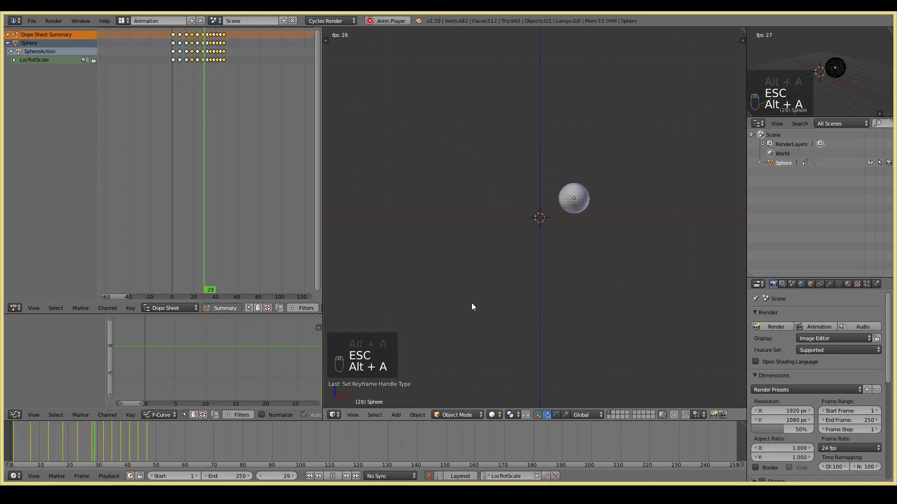
pyautogui.press('Escape')
pyautogui.hotkey('alt', 'a')
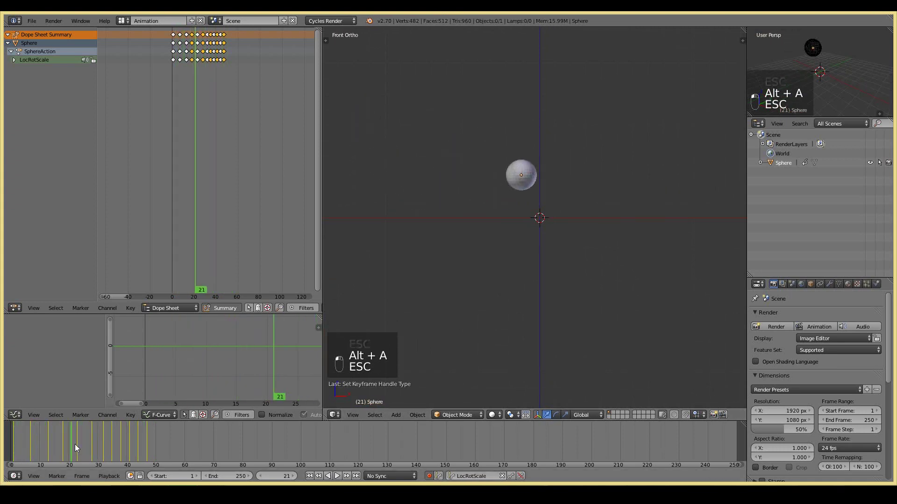
pyautogui.press('Escape')
# Step: Select the sphere and frame its bounce F-curves in the Graph Editor
pyautogui.moveTo(18, 447); pyautogui.dragTo(111, 461)
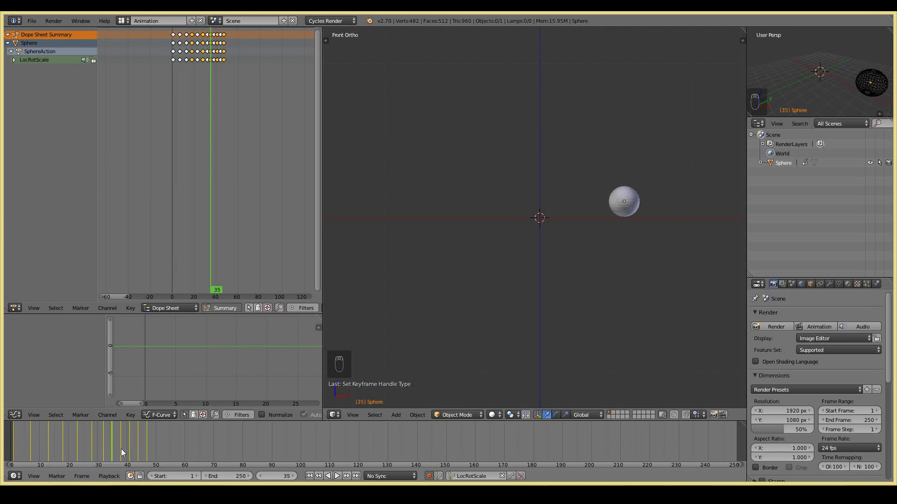
pyautogui.rightClick(626, 207)
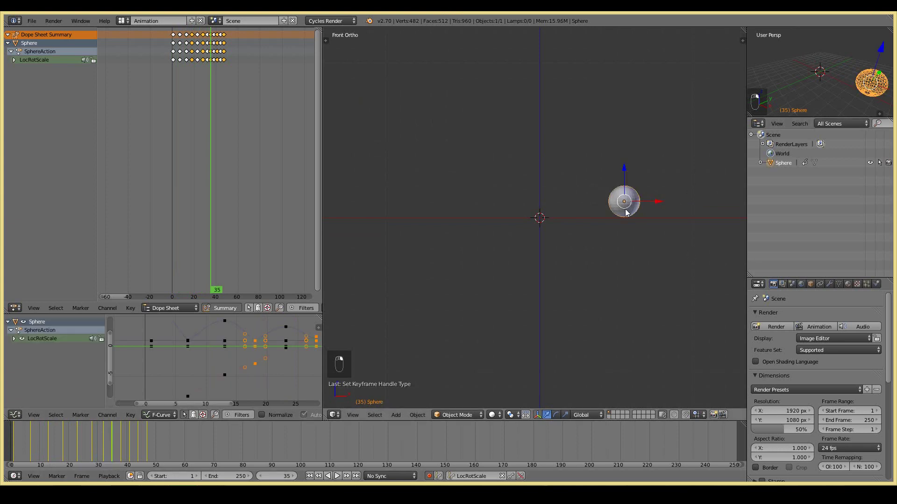
pyautogui.moveTo(240, 359); pyautogui.dragTo(156, 360, button='middle')
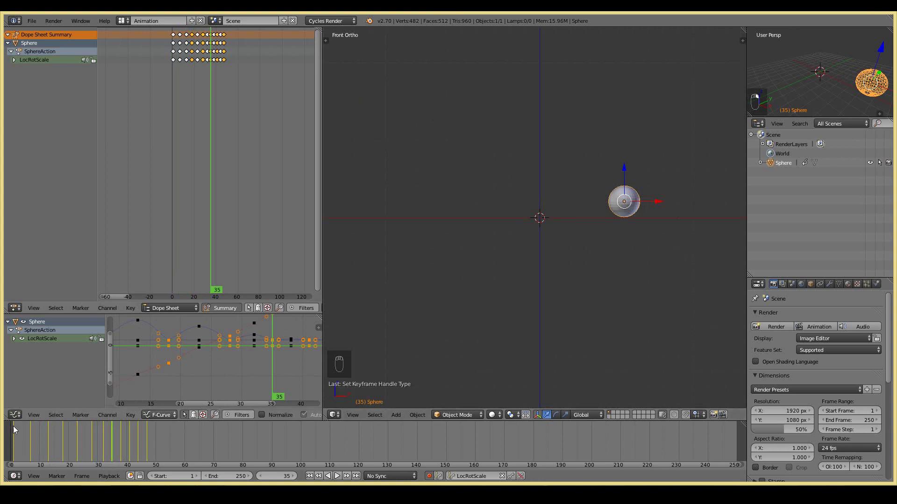
# Step: Expand LocRotScale and hide every channel except the X Location curve
pyautogui.press('a')
pyautogui.click(14, 338)
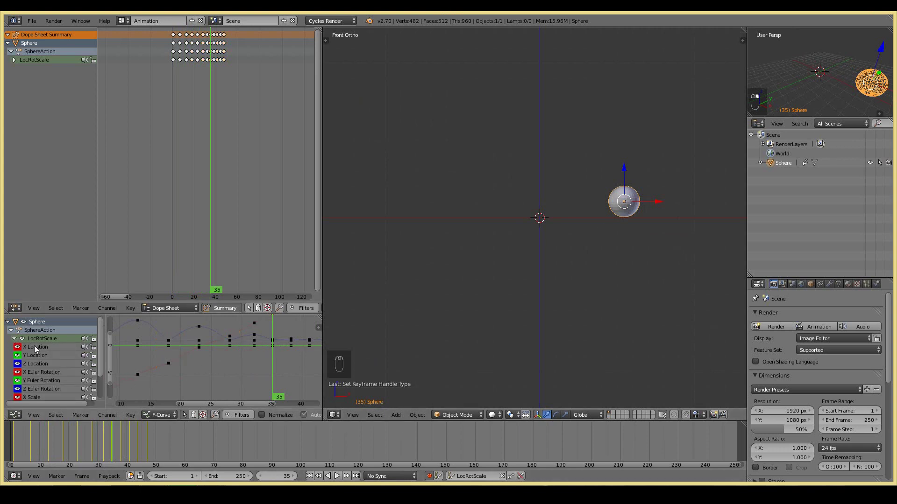
pyautogui.press('a')
pyautogui.hotkey('shift', 'h')
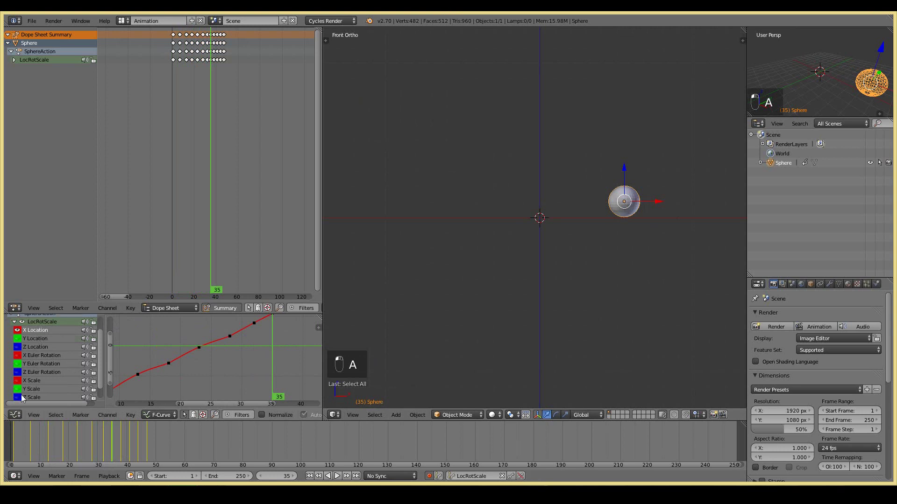
pyautogui.moveTo(276, 345); pyautogui.dragTo(202, 384, button='middle')
# Step: Box-select the X Location keys after frame 35 and lower their values
pyautogui.press('a')
pyautogui.press('a')
pyautogui.press('b')
pyautogui.moveTo(190, 318); pyautogui.dragTo(287, 360)
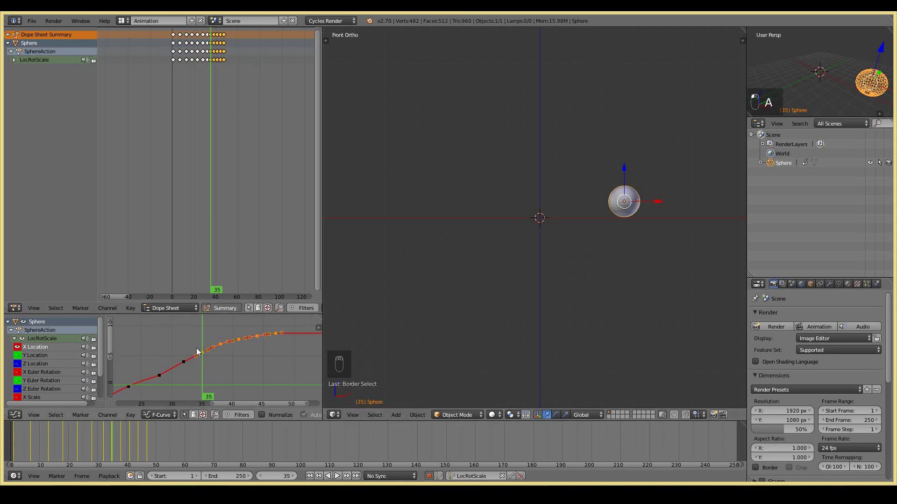
pyautogui.press('g')
pyautogui.press('y')
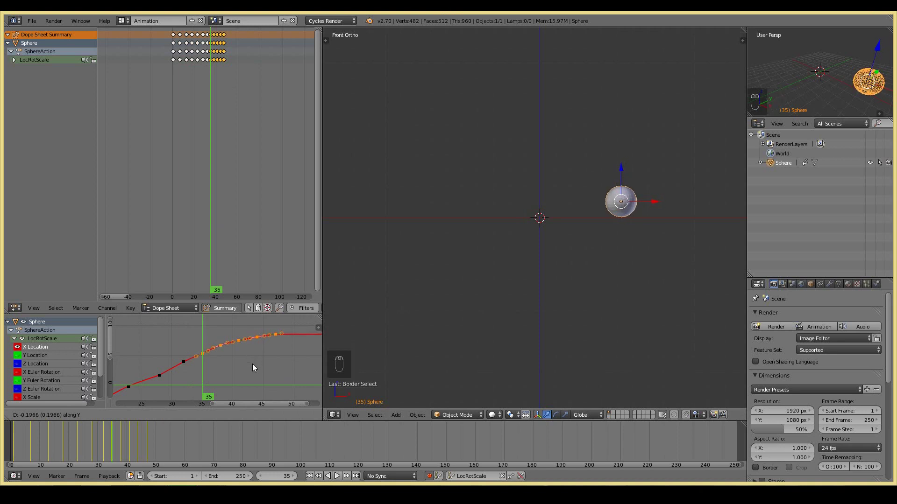
pyautogui.click(252, 394)
# Step: Play back the bounce, then lower those later X Location keys a little further
pyautogui.click(157, 370)
pyautogui.hotkey('alt', 'a')
pyautogui.press('Escape')
pyautogui.press('g')
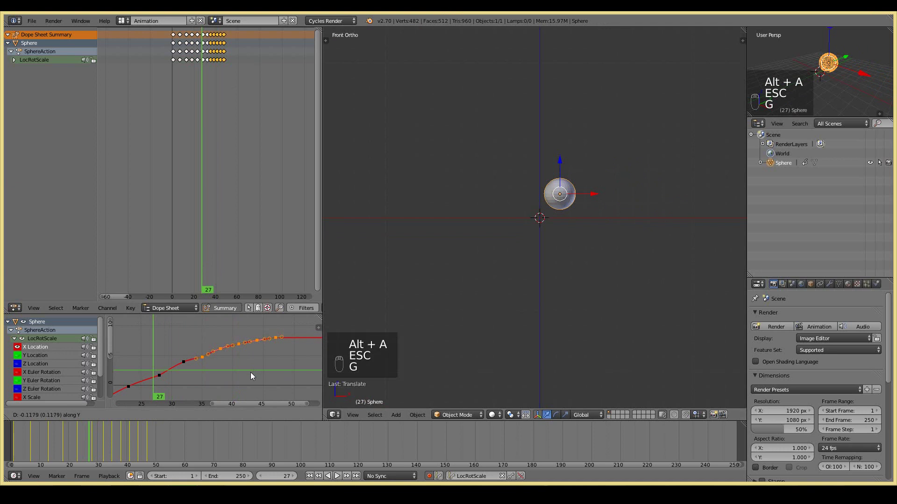
pyautogui.click(250, 372)
pyautogui.click(135, 367)
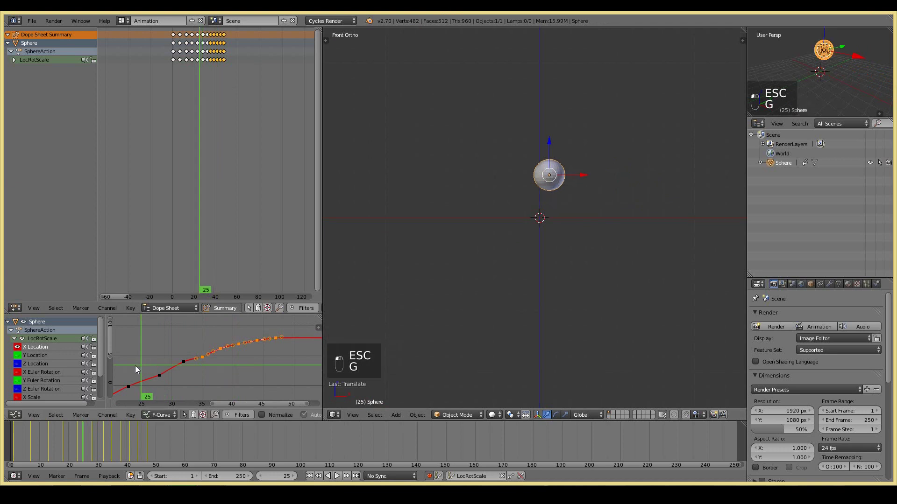
# Step: Replay the bounce with the lowered X Location keys several times, stopping at frame 1
pyautogui.click(15, 449)
pyautogui.hotkey('alt', 'a')
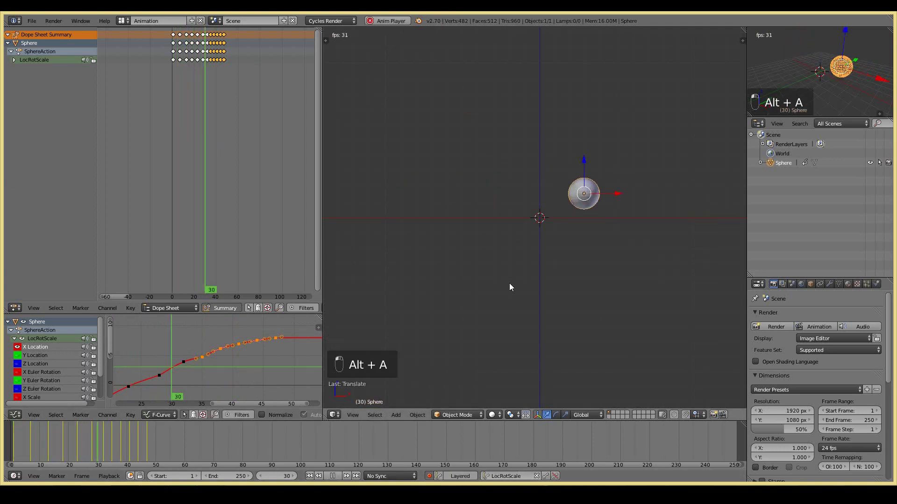
pyautogui.press('Escape')
pyautogui.hotkey('alt', 'a')
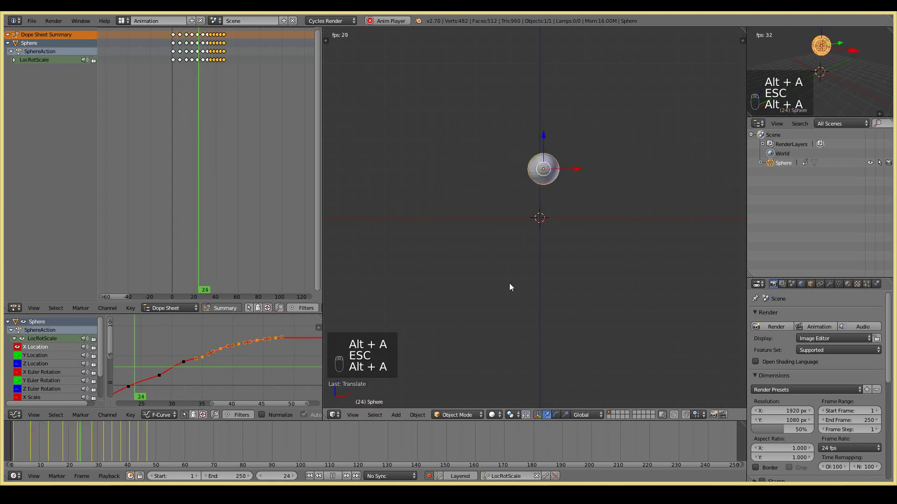
pyautogui.press('Escape')
pyautogui.hotkey('alt', 'a')
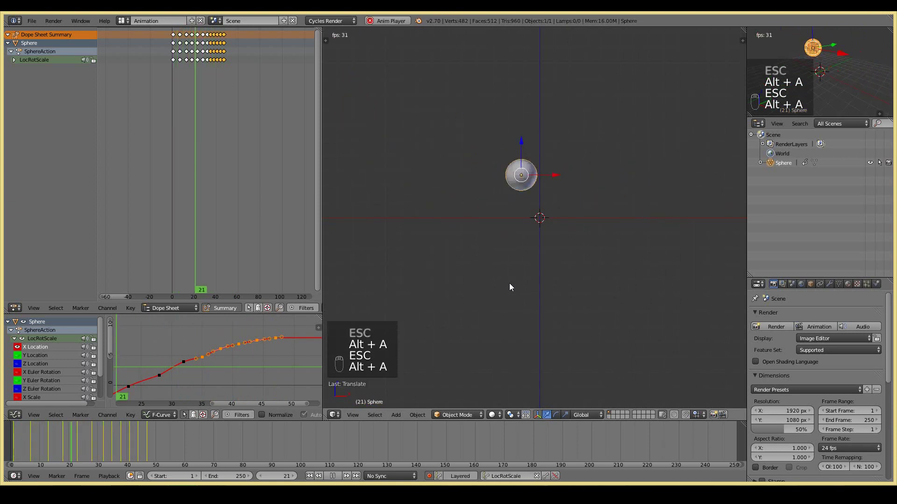
pyautogui.press('Escape')
pyautogui.hotkey('alt', 'a')
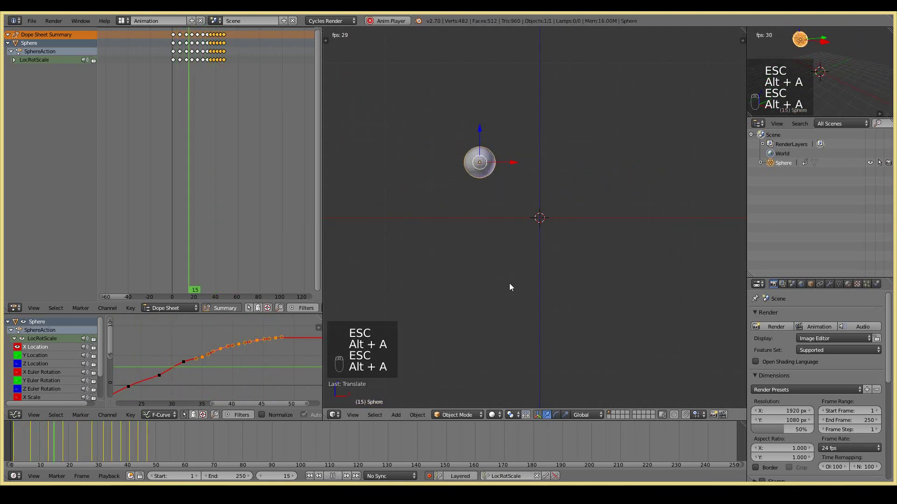
pyautogui.press('Escape')
pyautogui.hotkey('alt', 'a')
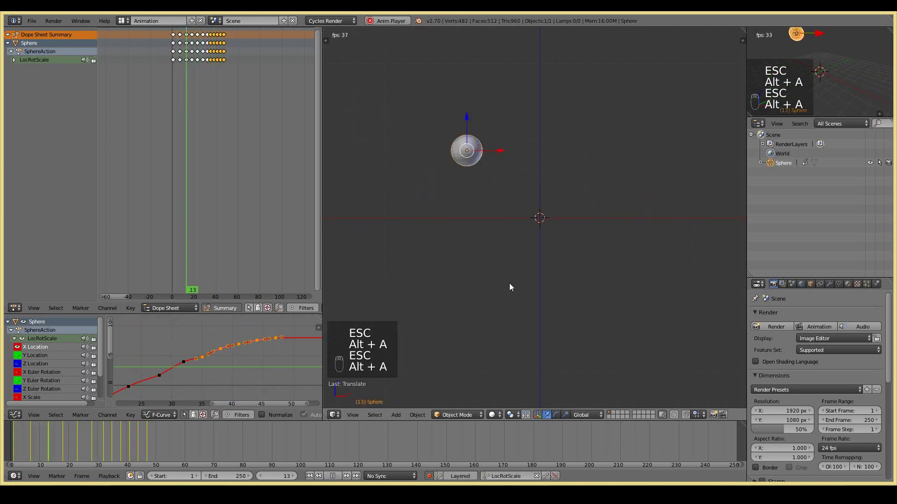
pyautogui.press('Escape')
pyautogui.hotkey('alt', 'a')
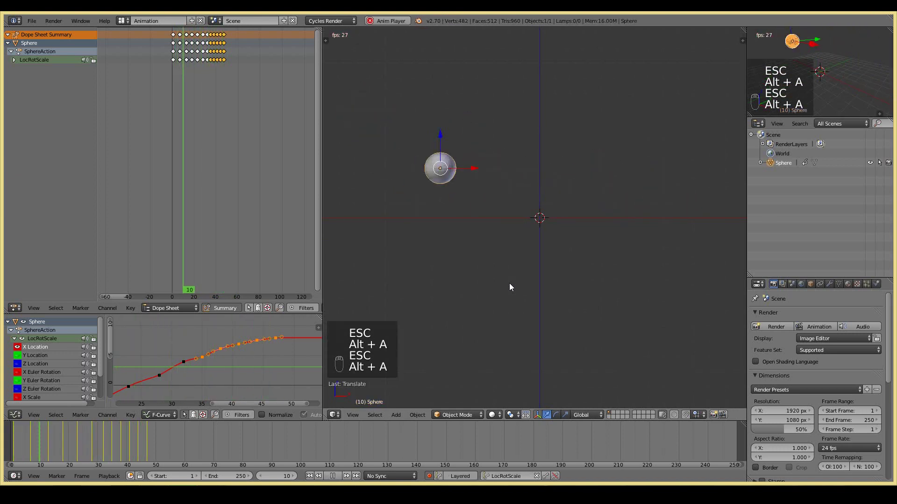
pyautogui.press('Escape')
pyautogui.hotkey('alt', 'a')
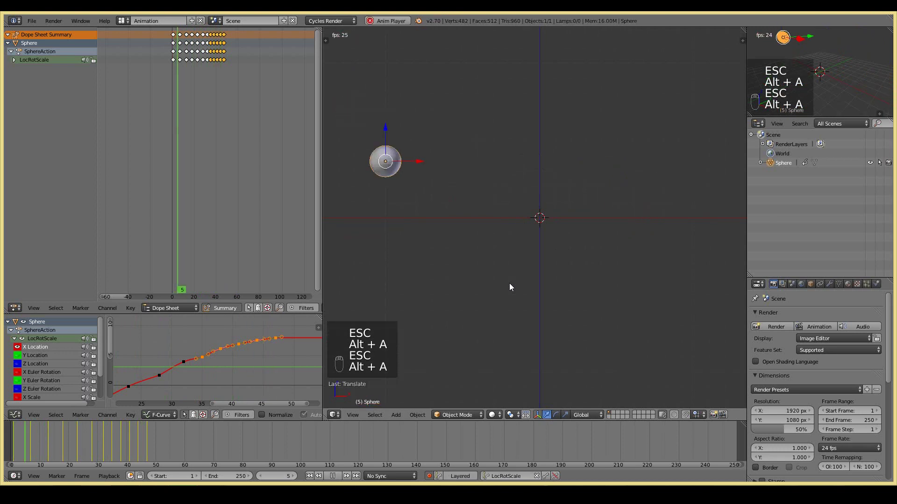
pyautogui.press('Escape')
pyautogui.hotkey('alt', 'a')
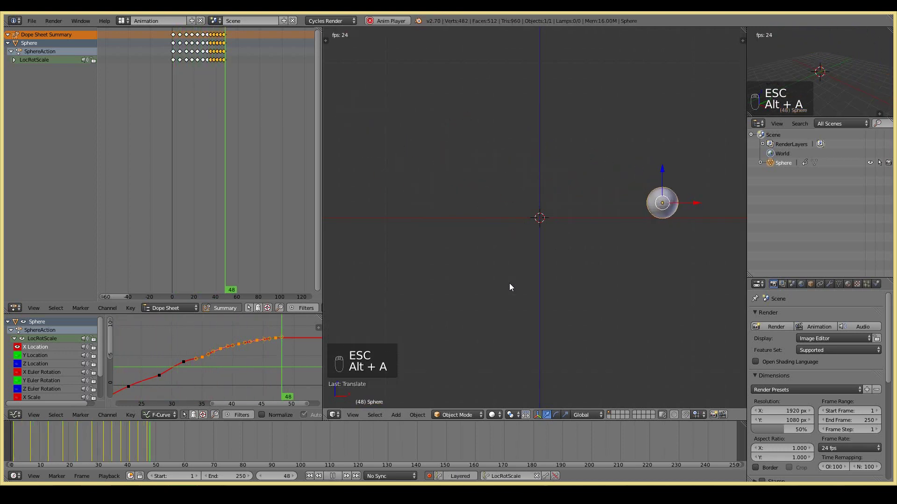
pyautogui.press('Escape')
pyautogui.scroll(3, 200, 144)
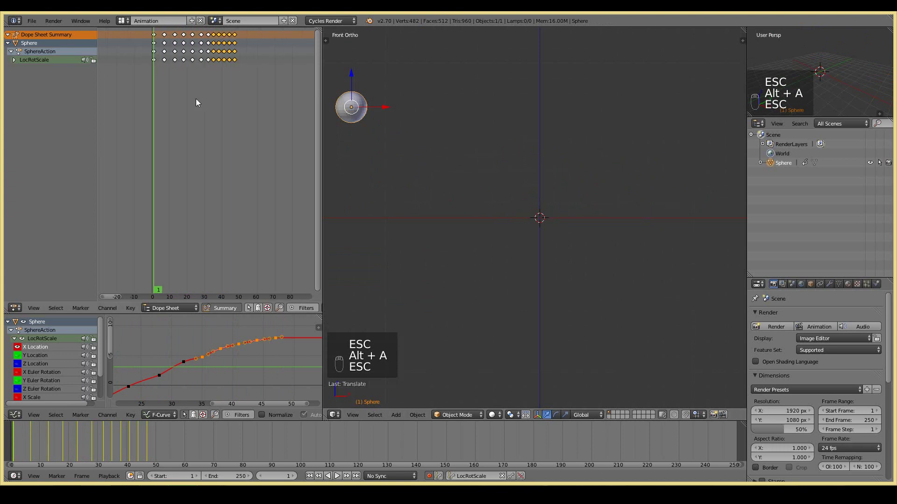
# Step: Deselect all keys and unhide the Y Location curve beside the X Location curve
pyautogui.scroll(2, 201, 101)
pyautogui.press('a')
pyautogui.press('b')
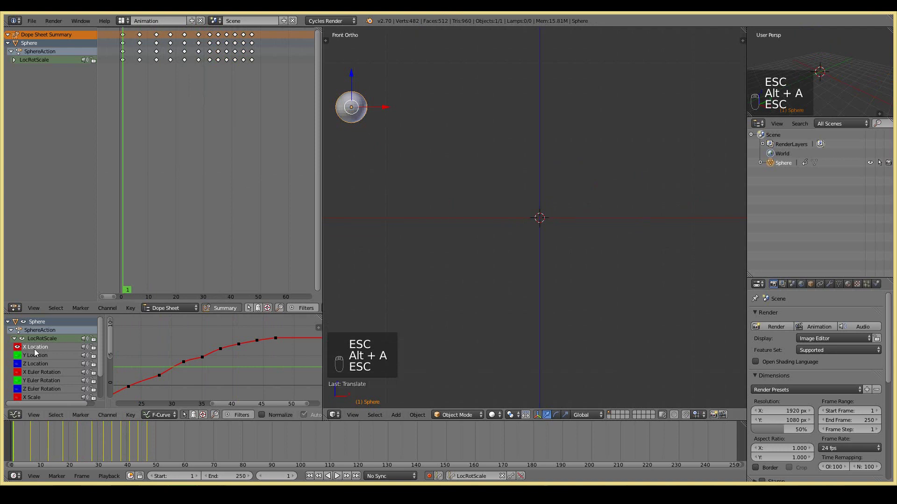
pyautogui.click(17, 355)
pyautogui.scroll(-2, 18, 379)
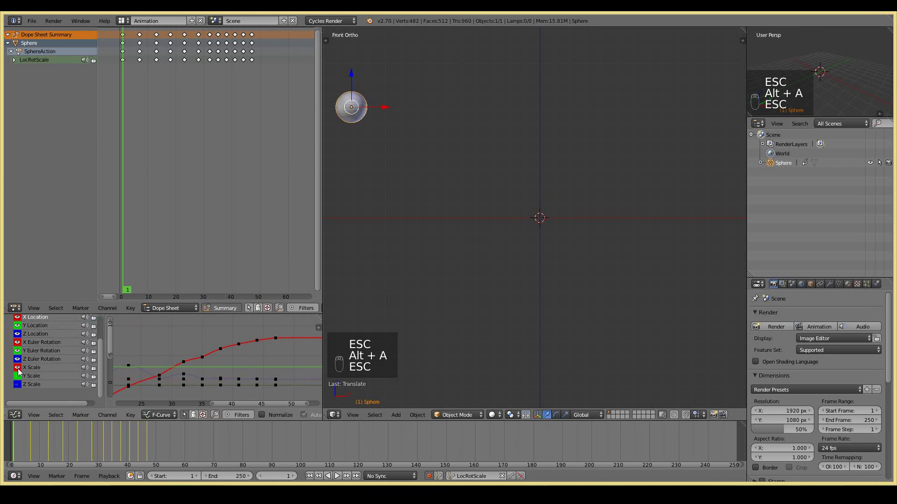
pyautogui.scroll(2, 53, 365)
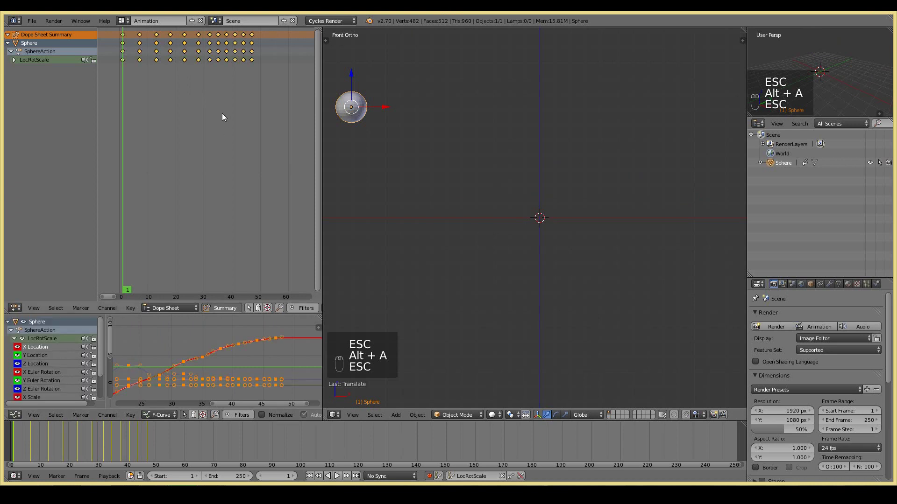
# Step: Deselect all keyframes and play the bounce twice, stopping back at frame 1
pyautogui.press('a')
pyautogui.press('a')
pyautogui.hotkey('alt', 'a')
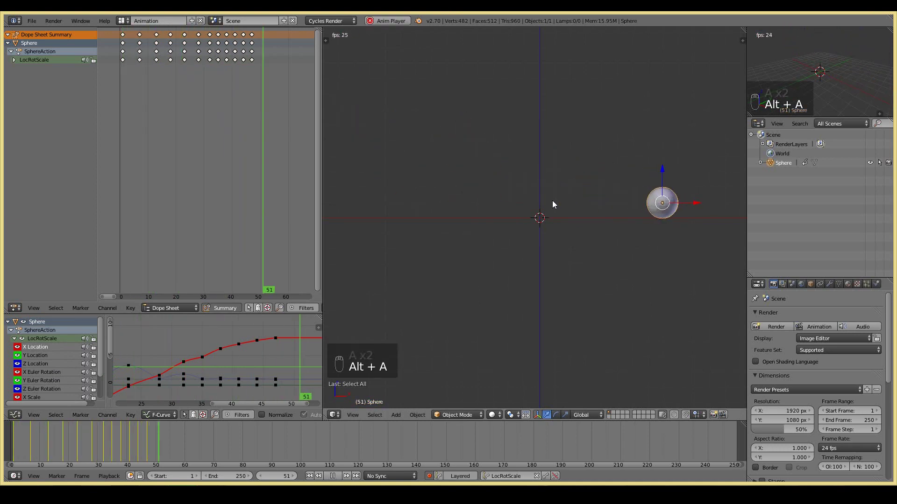
pyautogui.press('Escape')
pyautogui.hotkey('alt', 'a')
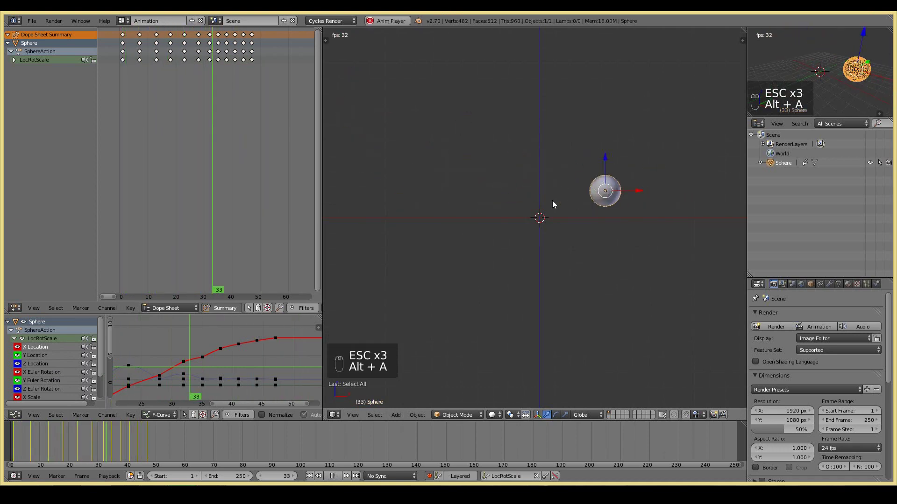
pyautogui.press('Escape')
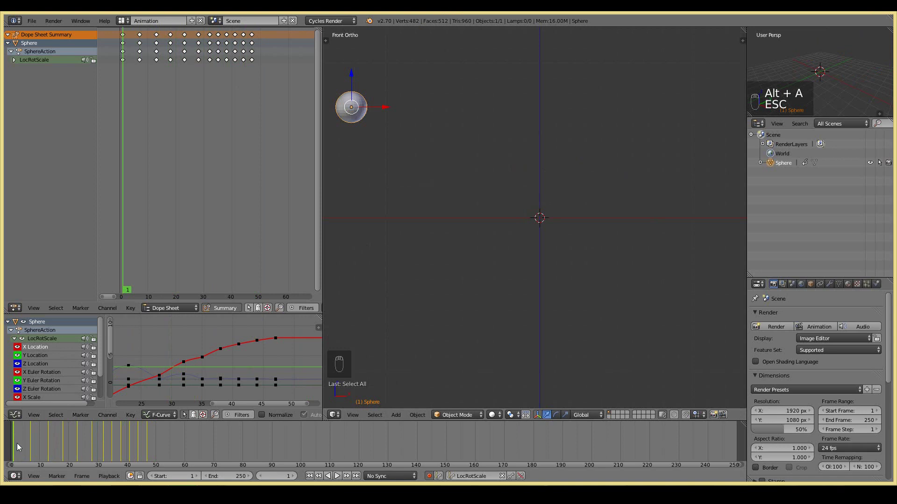
# Step: Key the sphere at full scale on frames 6 and 8
pyautogui.moveTo(17, 444); pyautogui.dragTo(30, 458)
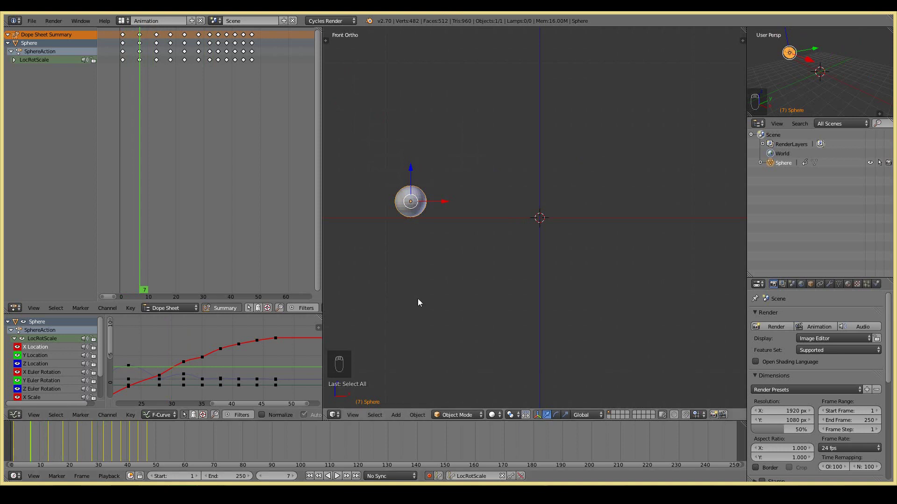
pyautogui.press('Left')
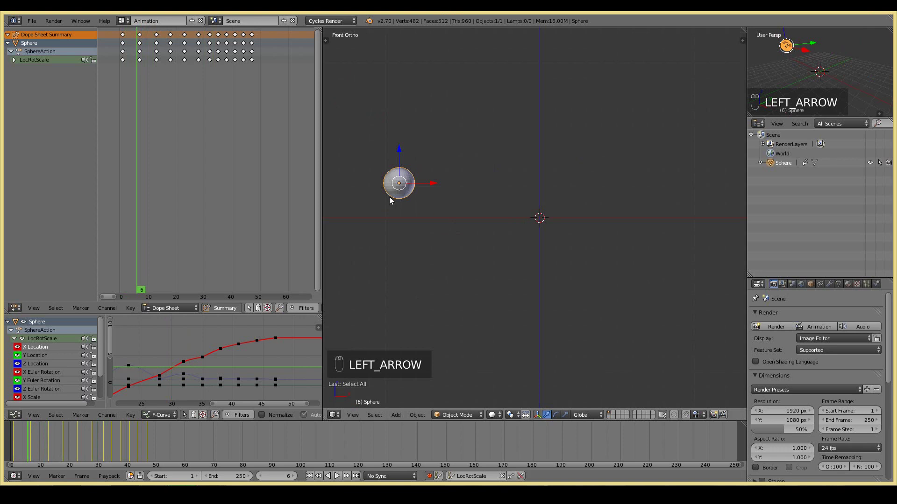
pyautogui.press('s')
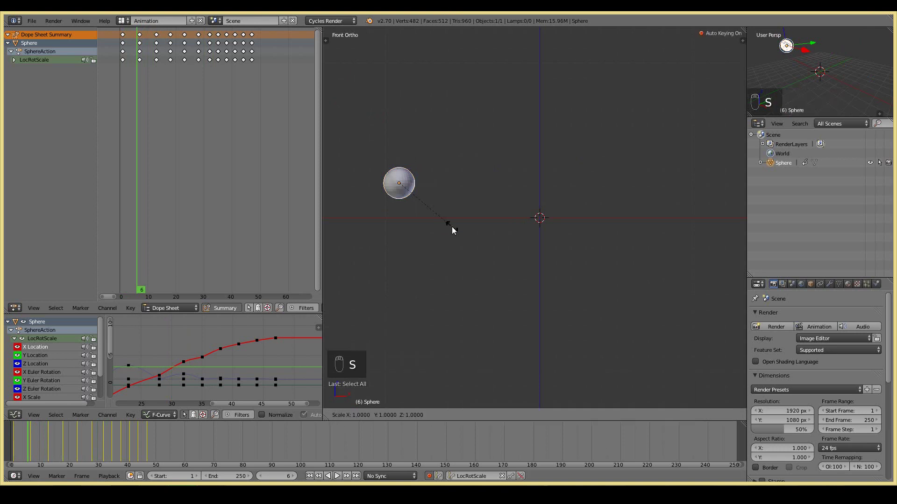
pyautogui.click(453, 227)
pyautogui.press('Right')
pyautogui.press('Right')
pyautogui.press('Right')
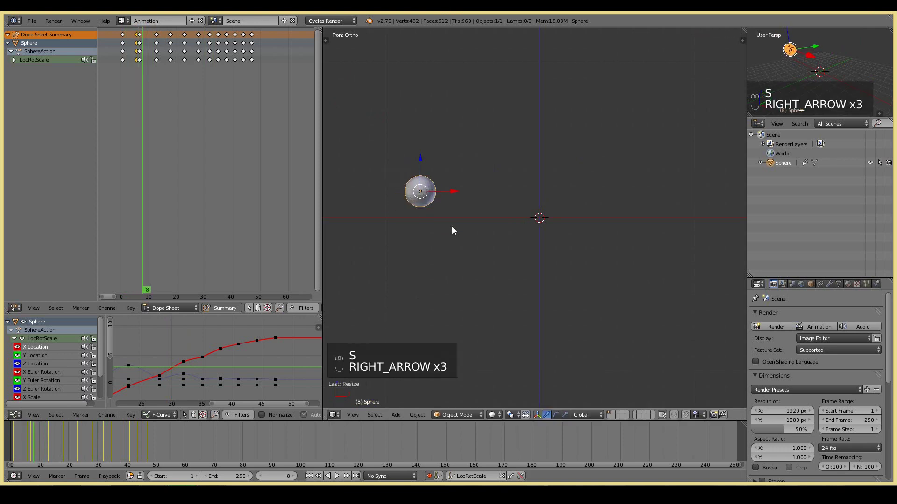
pyautogui.press('Left')
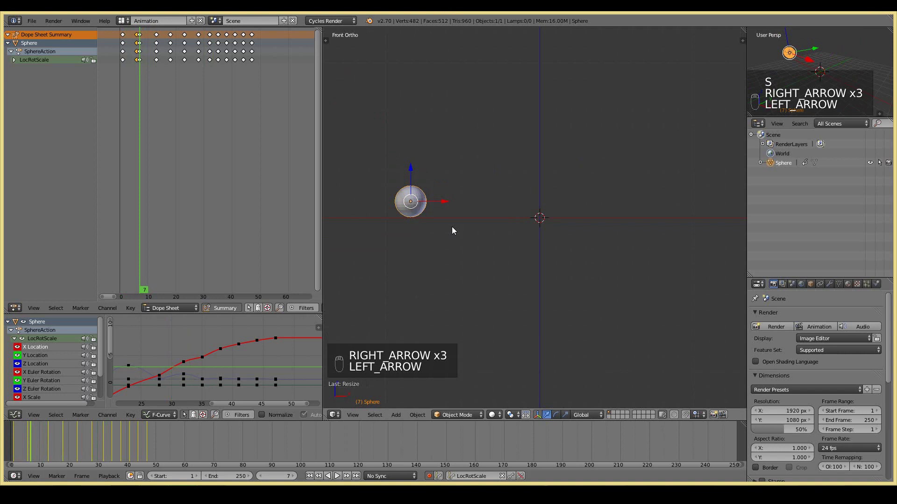
pyautogui.press('Right')
pyautogui.press('s')
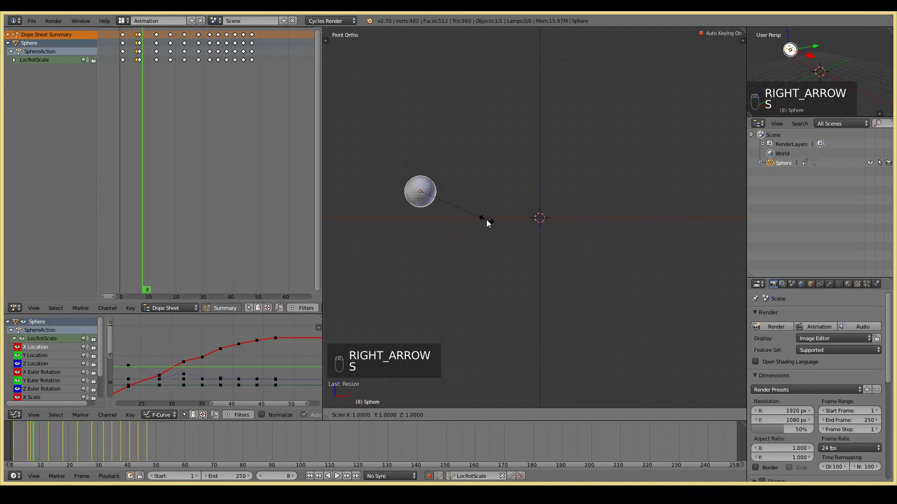
pyautogui.click(486, 219)
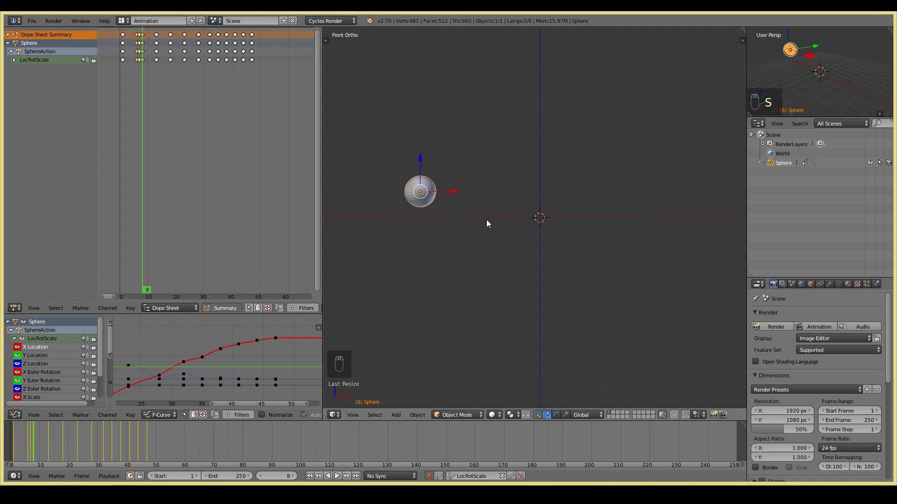
# Step: At contact frame 7, squash the sphere along Z, lower it onto the ground, and play it back
pyautogui.press('Left')
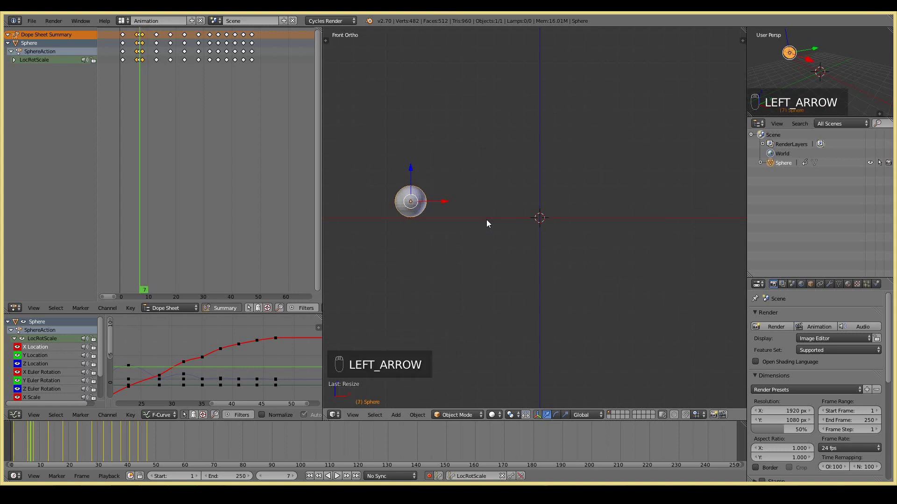
pyautogui.press('s')
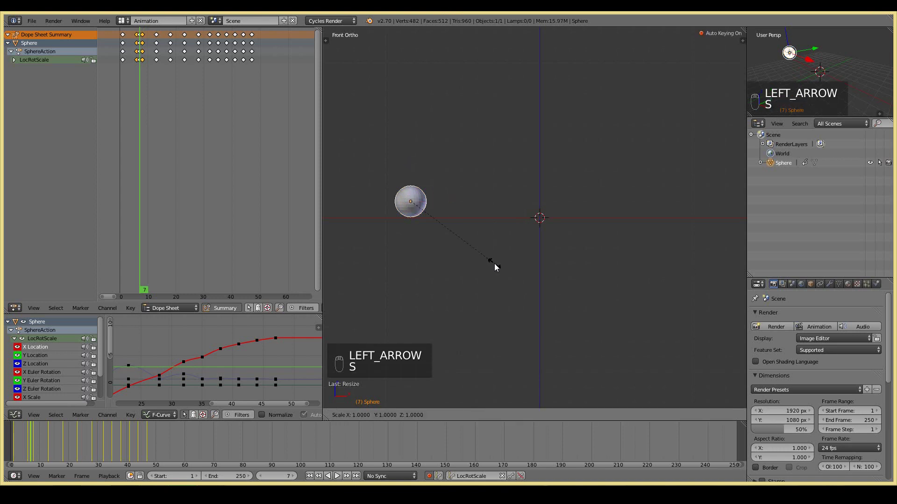
pyautogui.click(451, 245)
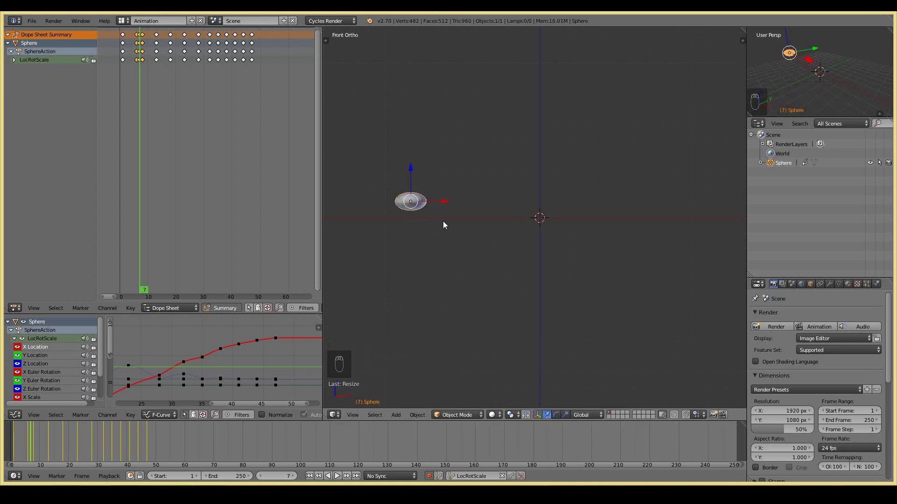
pyautogui.press('g')
pyautogui.press('z')
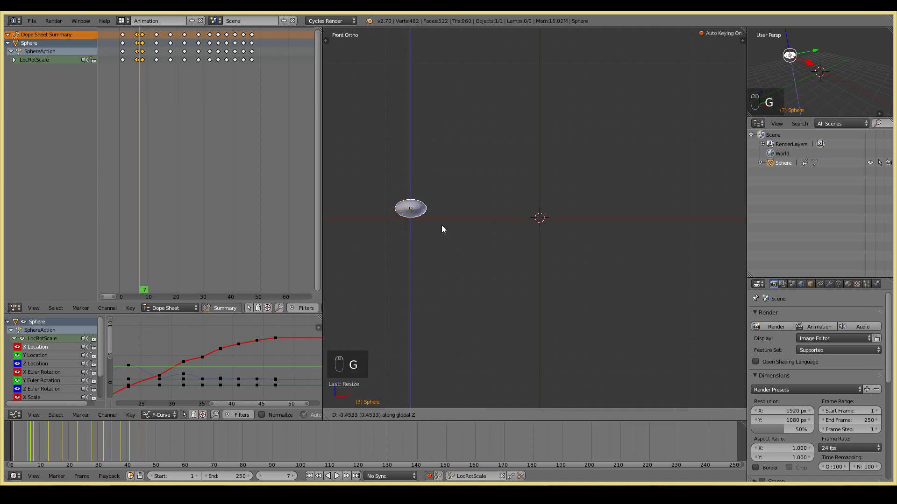
pyautogui.click(442, 225)
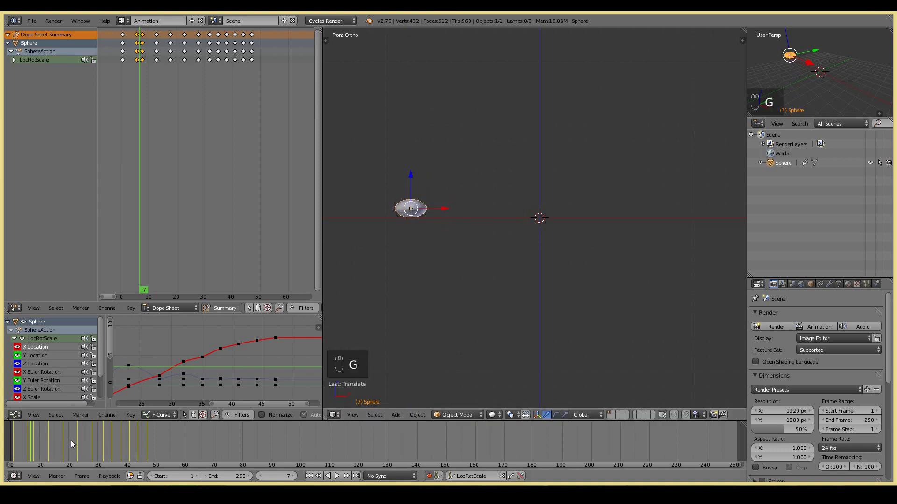
pyautogui.hotkey('alt', 'a')
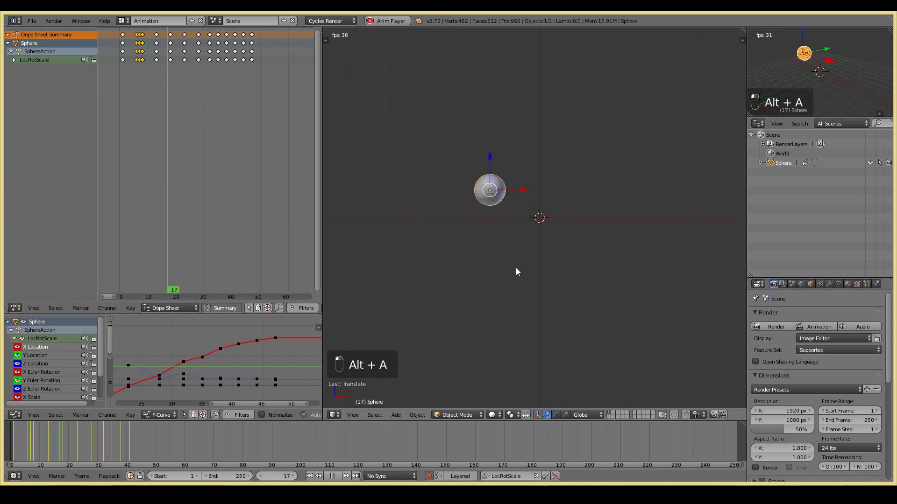
# Step: Replay the bounce a few more times, stop playback, and move to frame 18
pyautogui.press('Escape')
pyautogui.hotkey('alt', 'a')
pyautogui.press('Escape')
pyautogui.hotkey('alt', 'a')
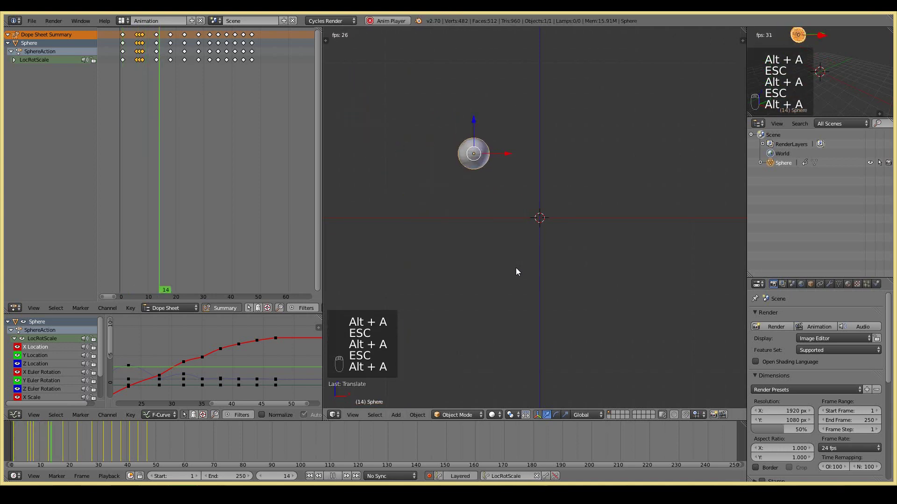
pyautogui.press('Escape')
pyautogui.hotkey('alt', 'a')
pyautogui.press('Escape')
pyautogui.hotkey('alt', 'a')
pyautogui.press('Escape')
pyautogui.hotkey('alt', 'a')
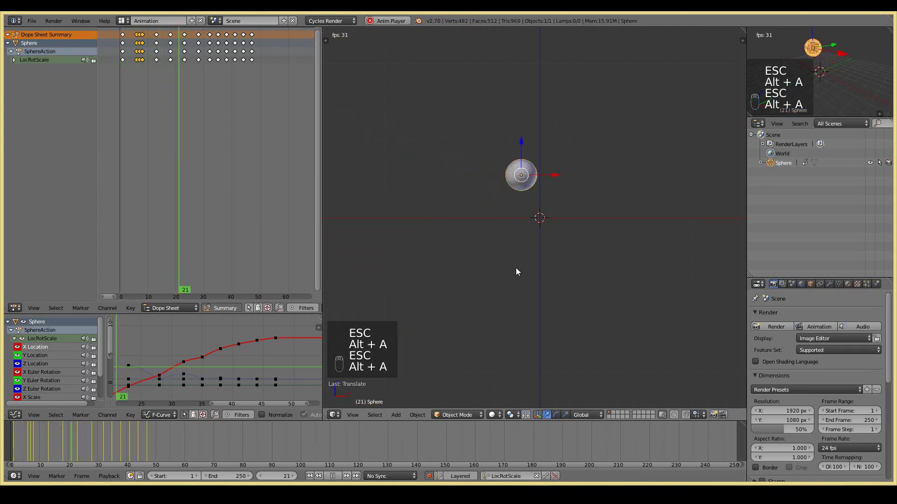
pyautogui.press('Escape')
pyautogui.hotkey('alt', 'a')
pyautogui.press('Escape')
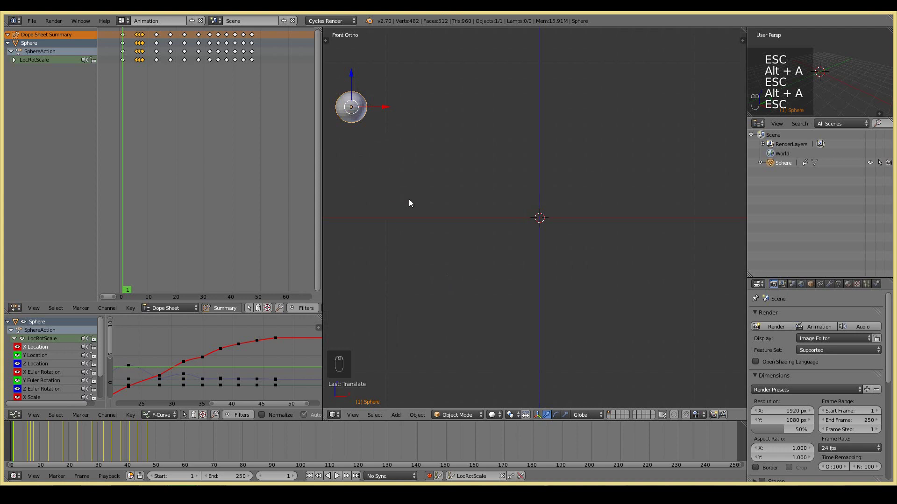
pyautogui.moveTo(36, 447); pyautogui.dragTo(61, 444)
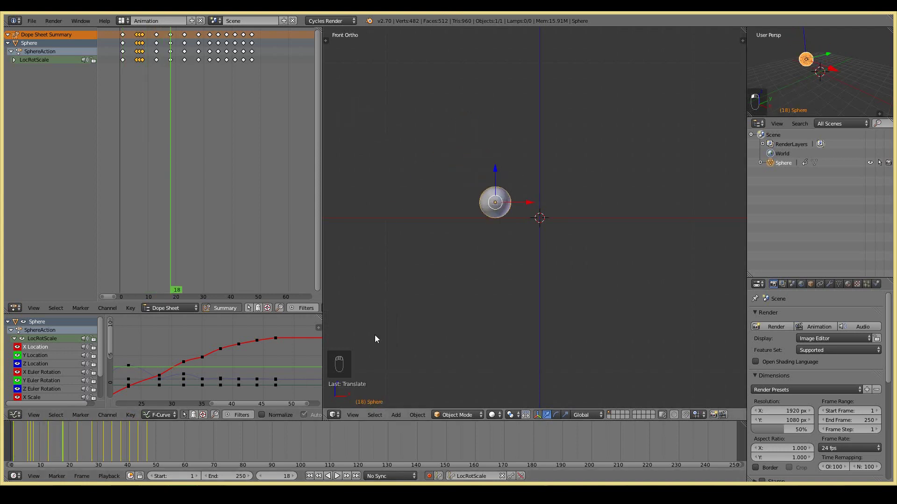
# Step: Key the sphere's round shape on frames 17 and 19
pyautogui.press('Left')
pyautogui.press('Right')
pyautogui.press('Left')
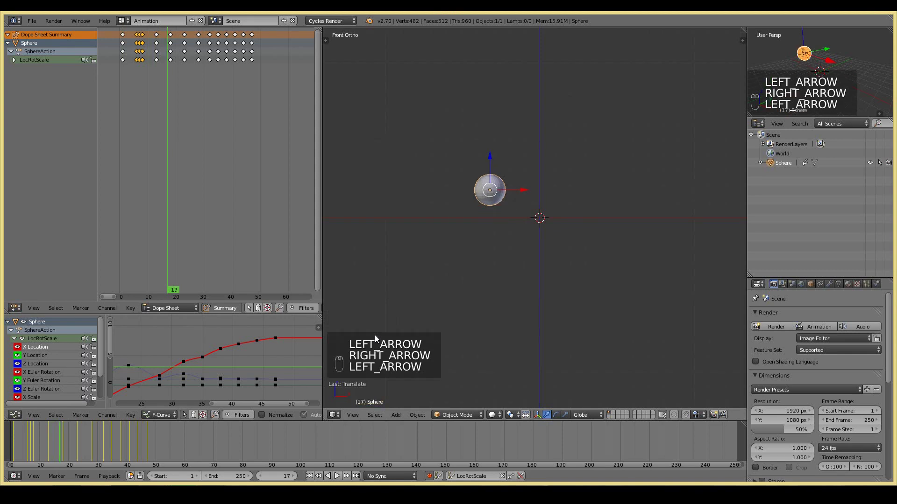
pyautogui.press('s')
pyautogui.press('Right')
pyautogui.press('Right')
pyautogui.press('Right')
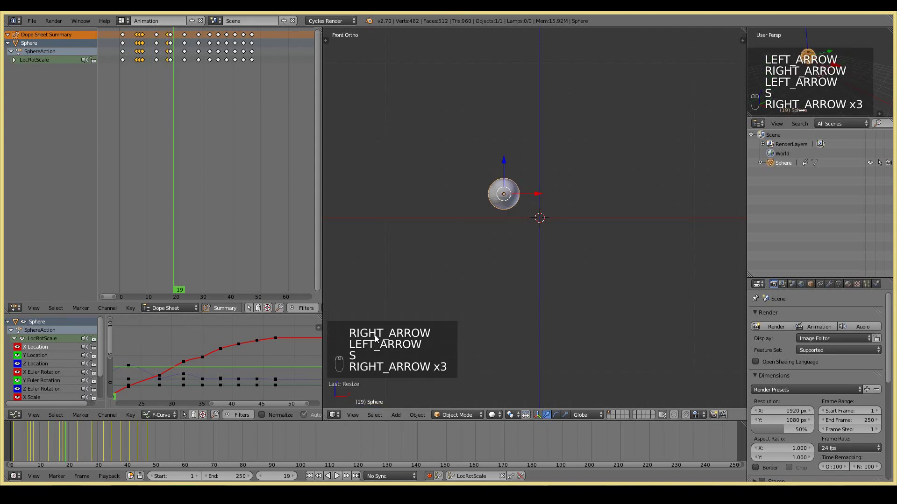
pyautogui.press('s')
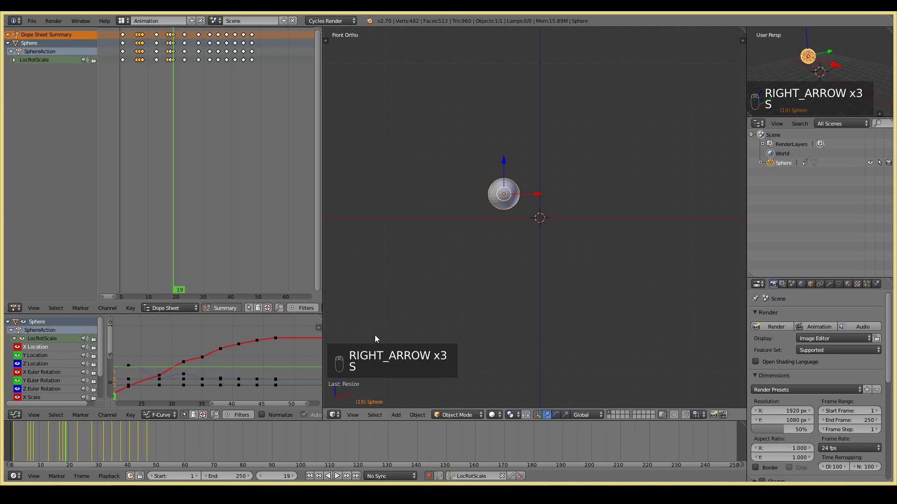
# Step: At frame 18, squash the sphere flat along Z and lower it to the ground
pyautogui.press('Left')
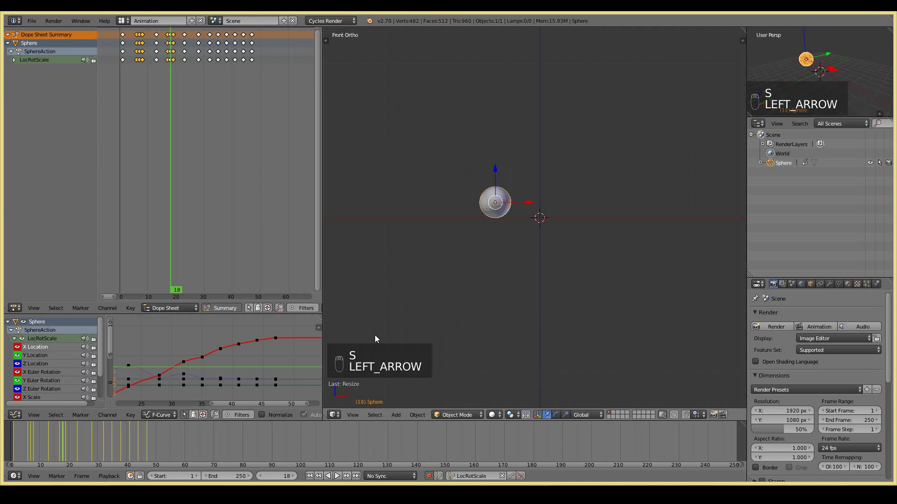
pyautogui.press('s')
pyautogui.middleClick(532, 282)
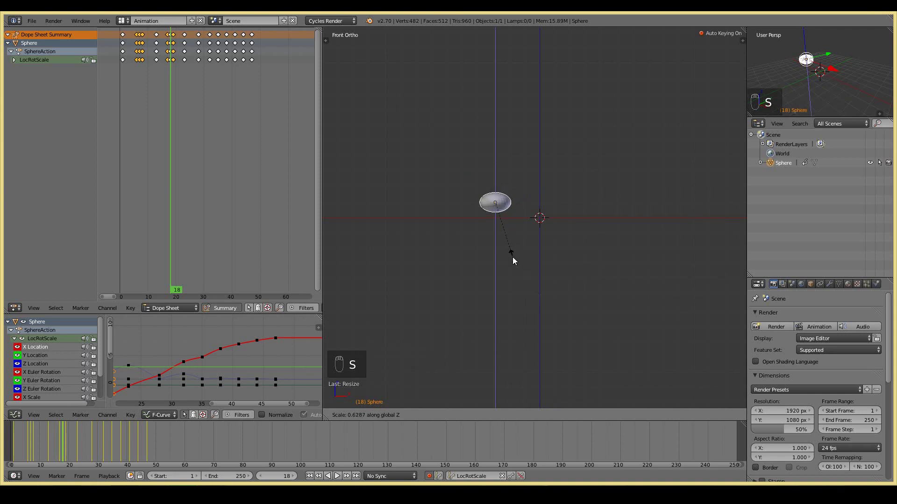
pyautogui.click(512, 260)
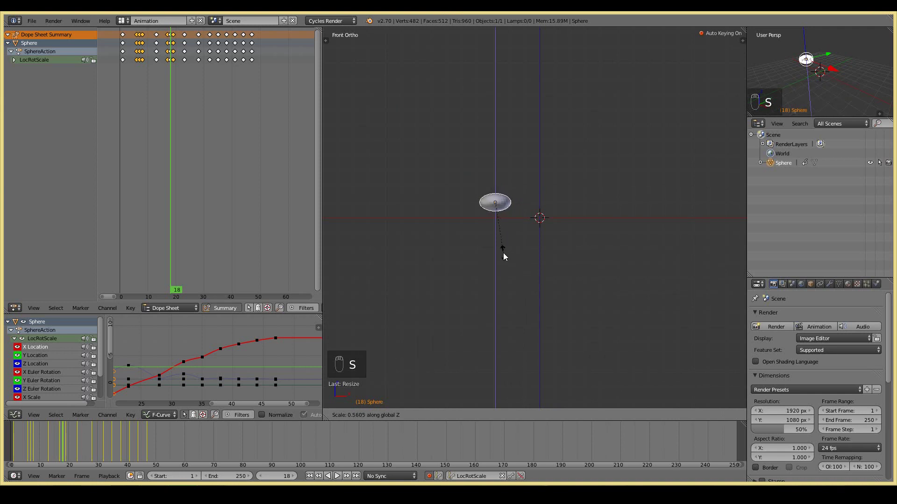
pyautogui.press('g')
pyautogui.middleClick(525, 237)
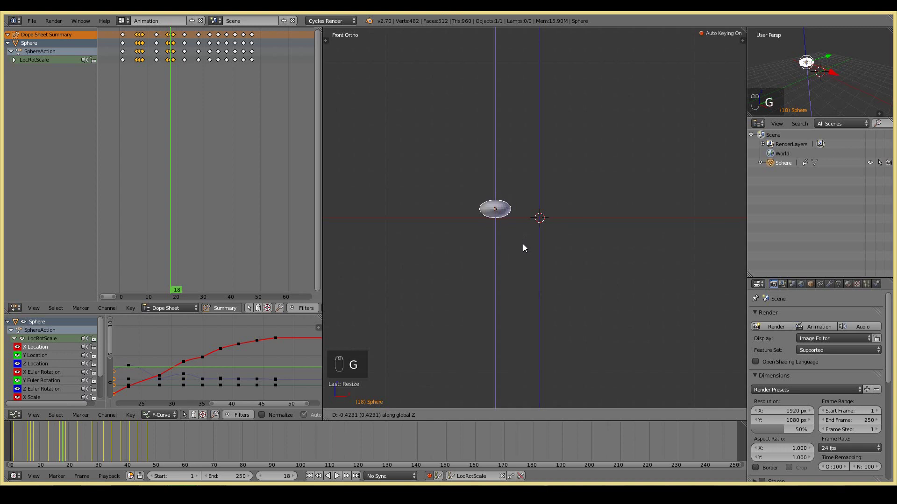
pyautogui.click(523, 243)
# Step: Key the sphere's round shape on frames 27 and 29 around the second contact
pyautogui.moveTo(188, 62); pyautogui.dragTo(199, 62)
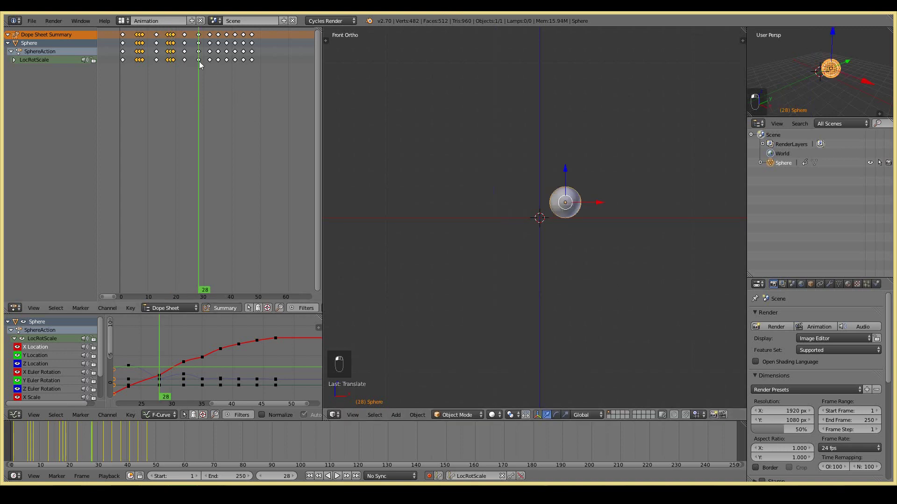
pyautogui.press('Left')
pyautogui.press('Right')
pyautogui.press('Left')
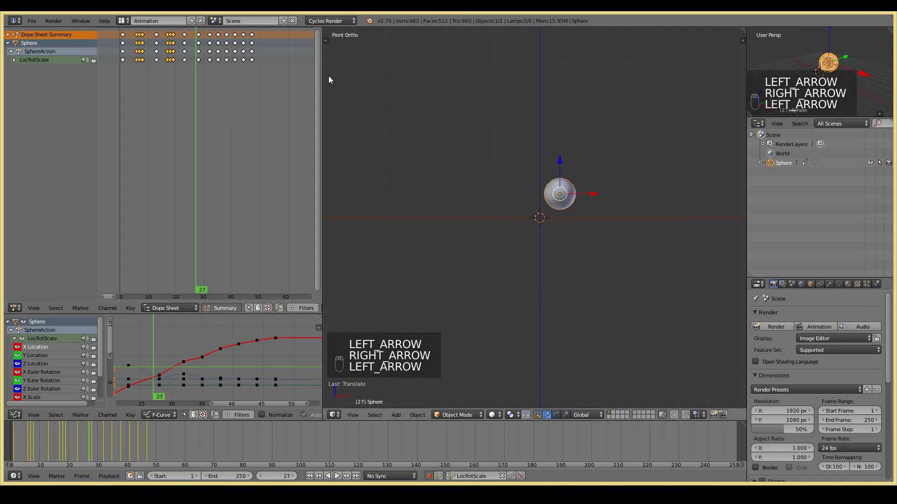
pyautogui.press('s')
pyautogui.click(572, 219)
pyautogui.press('Right')
pyautogui.press('Right')
pyautogui.press('Right')
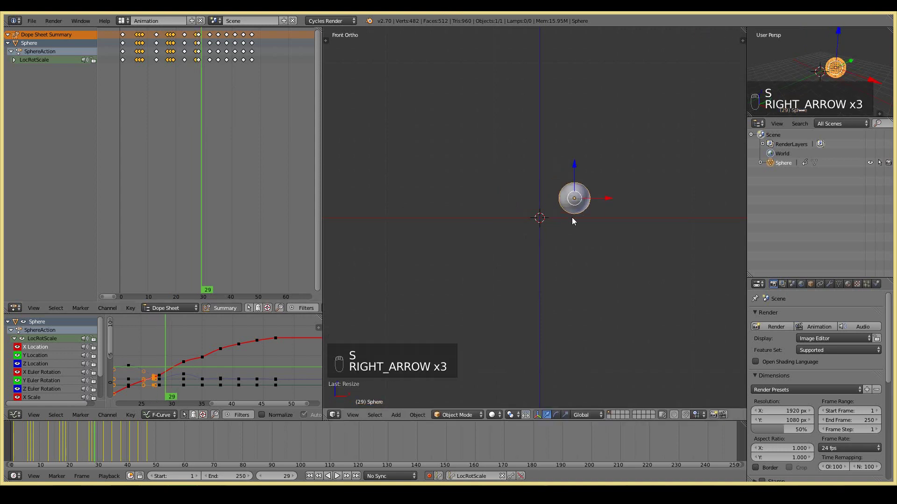
pyautogui.press('s')
pyautogui.click(573, 220)
# Step: At frame 28, squash the sphere along Z
pyautogui.press('Left')
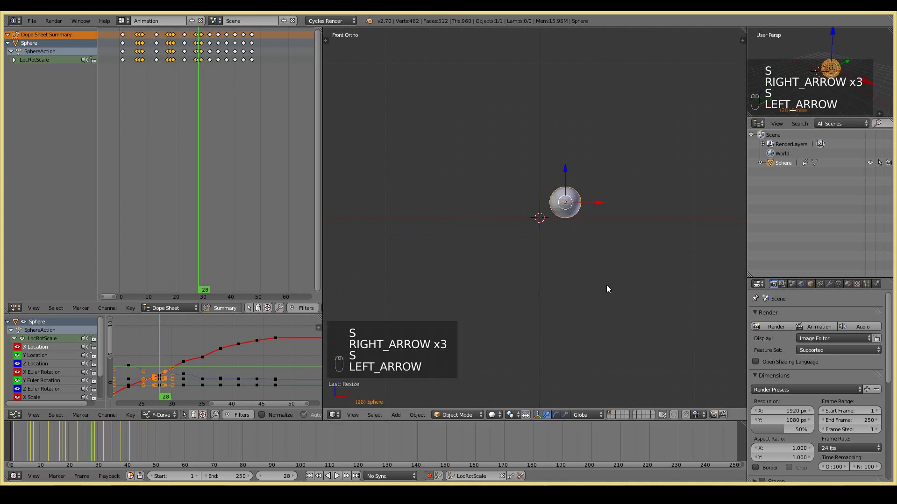
pyautogui.press('s')
pyautogui.middleClick(606, 287)
pyautogui.click(574, 251)
pyautogui.press('g')
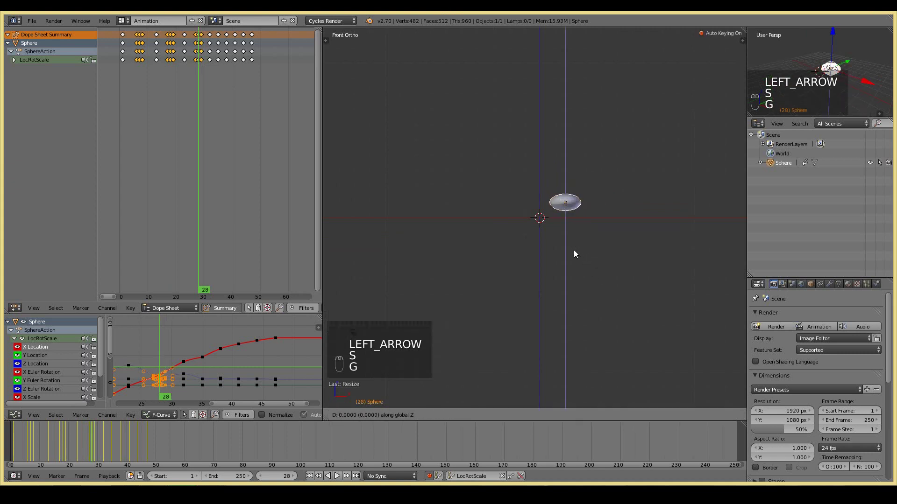
pyautogui.middleClick(574, 251)
pyautogui.rightClick(573, 255)
# Step: Flatten the frame-28 squash further with two more Z scales and begin lowering it vertically
pyautogui.press('s')
pyautogui.middleClick(575, 251)
pyautogui.click(578, 252)
pyautogui.press('s')
pyautogui.middleClick(578, 252)
pyautogui.click(584, 253)
pyautogui.press('g')
pyautogui.middleClick(584, 253)
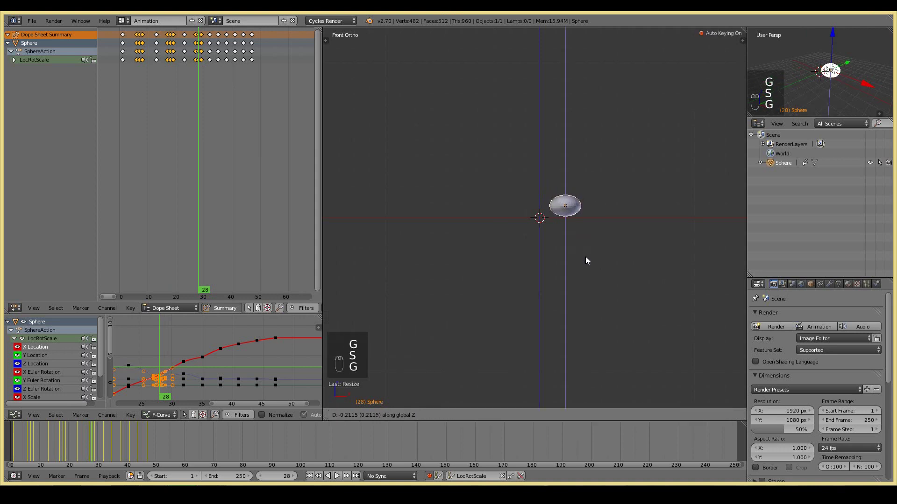
# Step: Readjust the sphere's vertical scale and height at the frame 18 key
pyautogui.click(587, 257)
pyautogui.press('Down')
pyautogui.press('Down')
pyautogui.press('Down')
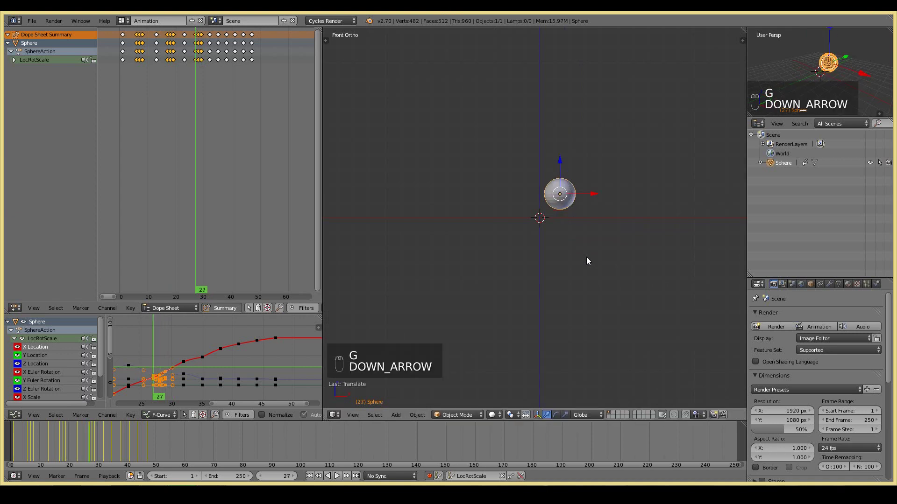
pyautogui.press('Down')
pyautogui.press('Down')
pyautogui.press('s')
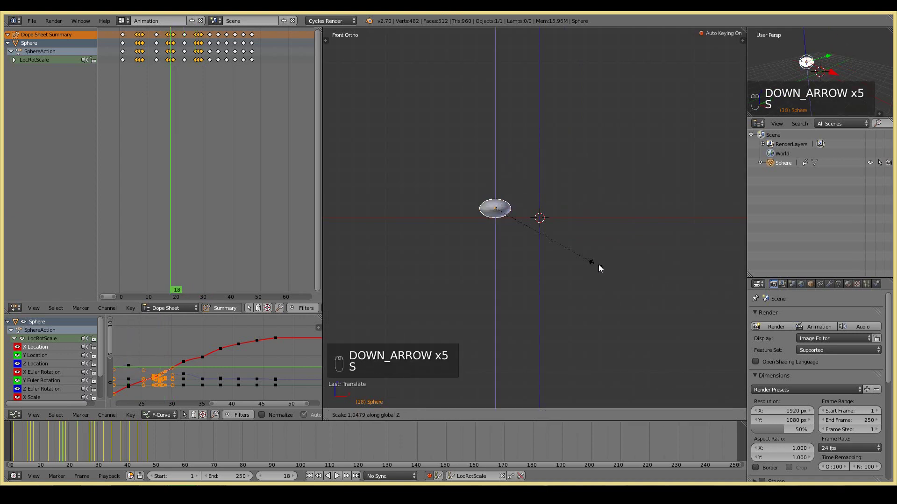
pyautogui.middleClick(607, 262)
pyautogui.press('g')
pyautogui.click(614, 263)
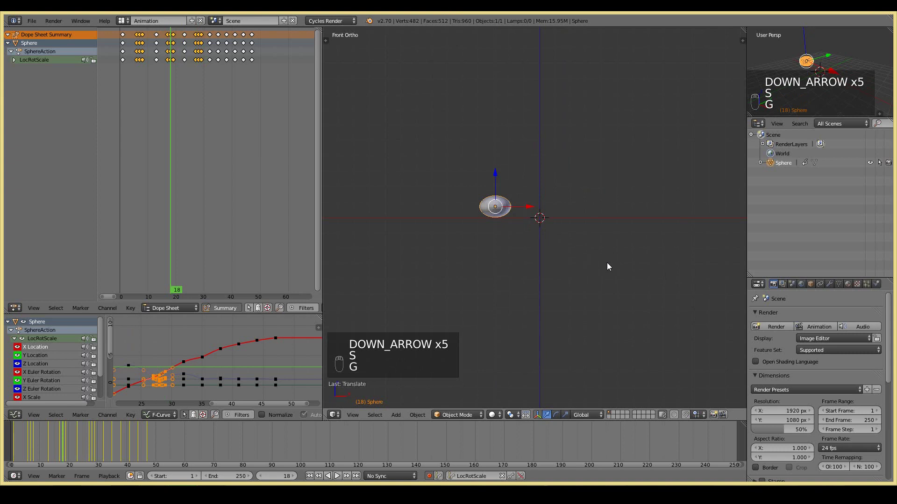
# Step: Key the sphere's round shape at frame 34, just before the contact
pyautogui.press('Up')
pyautogui.press('Up')
pyautogui.press('Up')
pyautogui.press('Up')
pyautogui.press('Up')
pyautogui.press('Up')
pyautogui.press('Up')
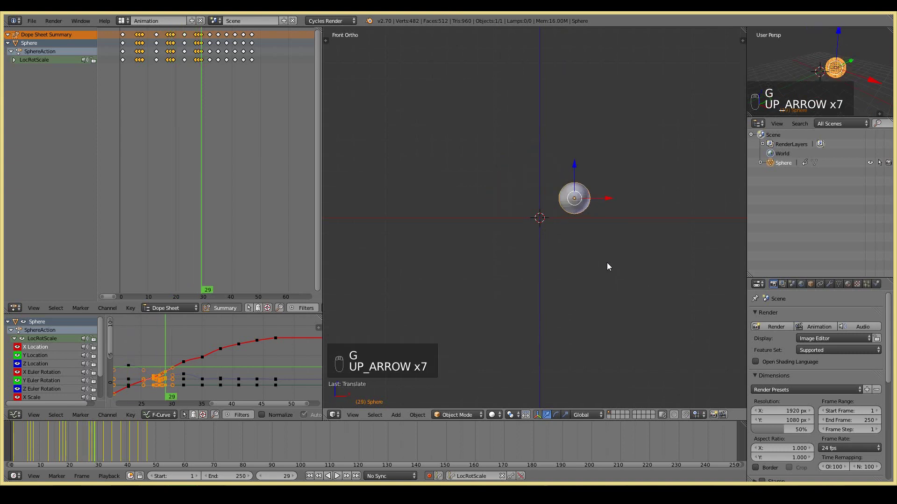
pyautogui.press('Up')
pyautogui.press('Up')
pyautogui.press('Left')
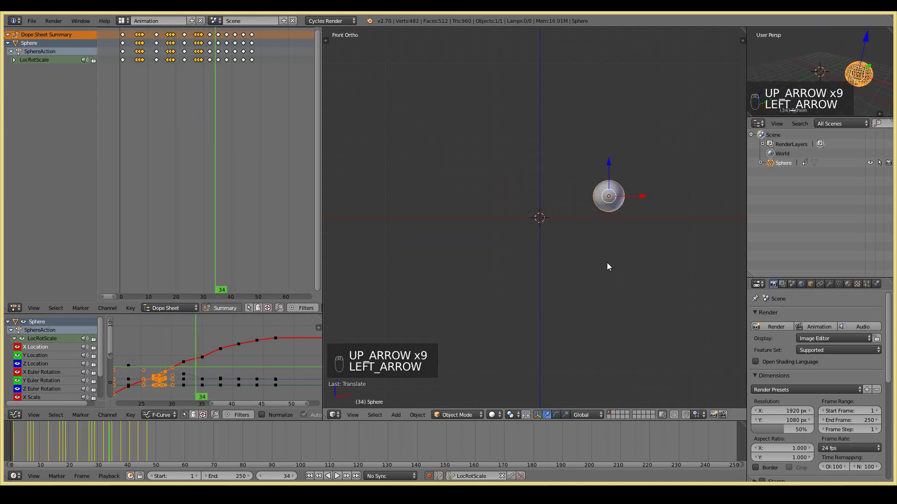
pyautogui.press('s')
pyautogui.click(621, 266)
pyautogui.press('Right')
pyautogui.press('Right')
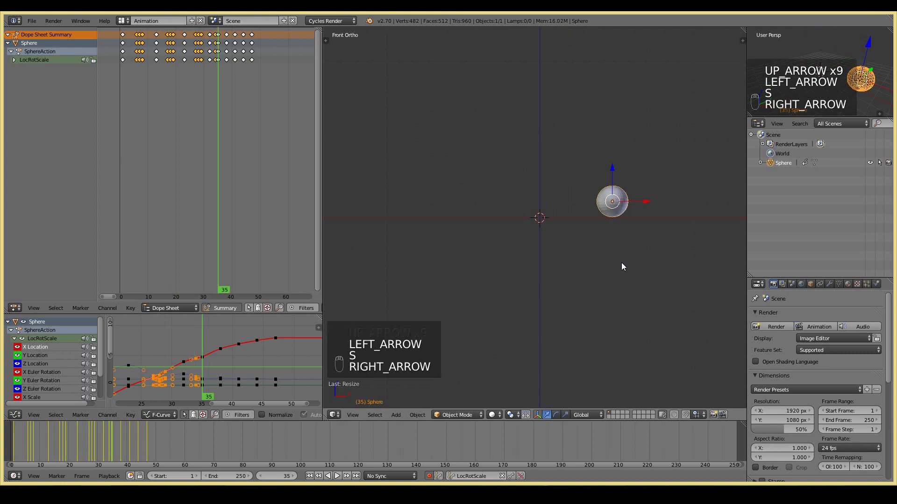
pyautogui.press('s')
pyautogui.rightClick(622, 267)
# Step: Squash the sphere flat at frame 35 and lower it along Z to the ground
pyautogui.press('Left')
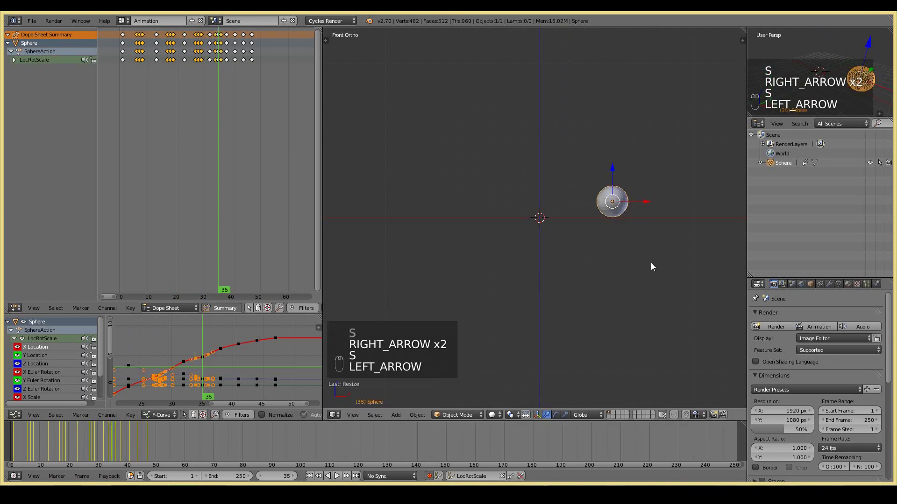
pyautogui.press('s')
pyautogui.click(643, 256)
pyautogui.press('g')
pyautogui.press('z')
pyautogui.click(643, 263)
# Step: Key the sphere's round shape at frames 40 and 42
pyautogui.press('Right')
pyautogui.press('Right')
pyautogui.press('Right')
pyautogui.press('Right')
pyautogui.press('Right')
pyautogui.press('Right')
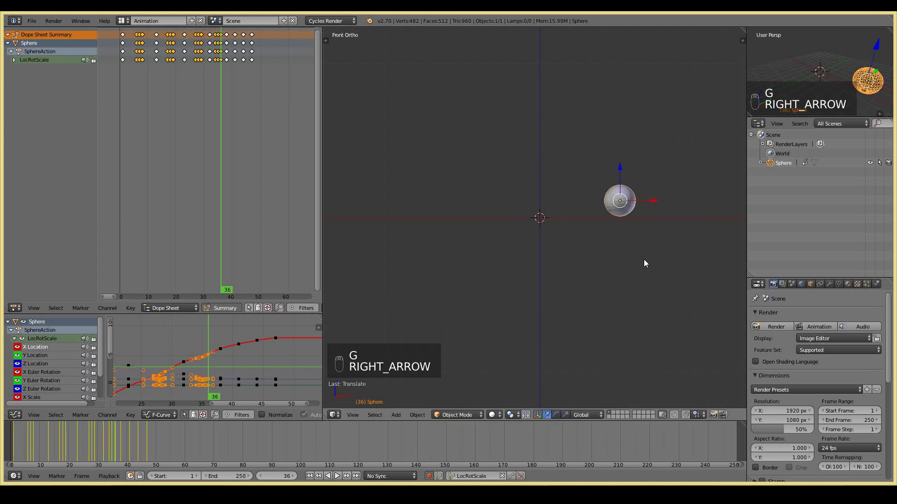
pyautogui.press('Left')
pyautogui.press('s')
pyautogui.click(644, 260)
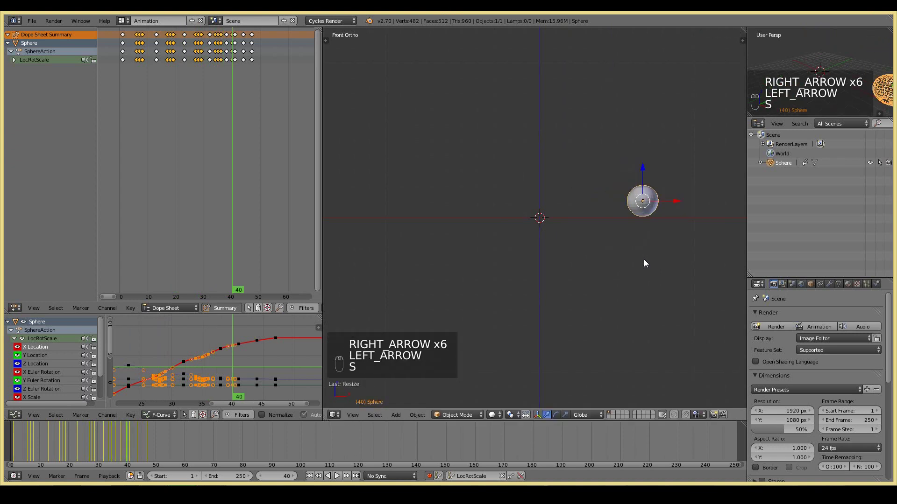
pyautogui.press('Right')
pyautogui.press('Right')
pyautogui.press('Right')
pyautogui.press('s')
pyautogui.click(644, 260)
# Step: Squash and lower the sphere at frame 41, then advance to frame 47
pyautogui.press('Left')
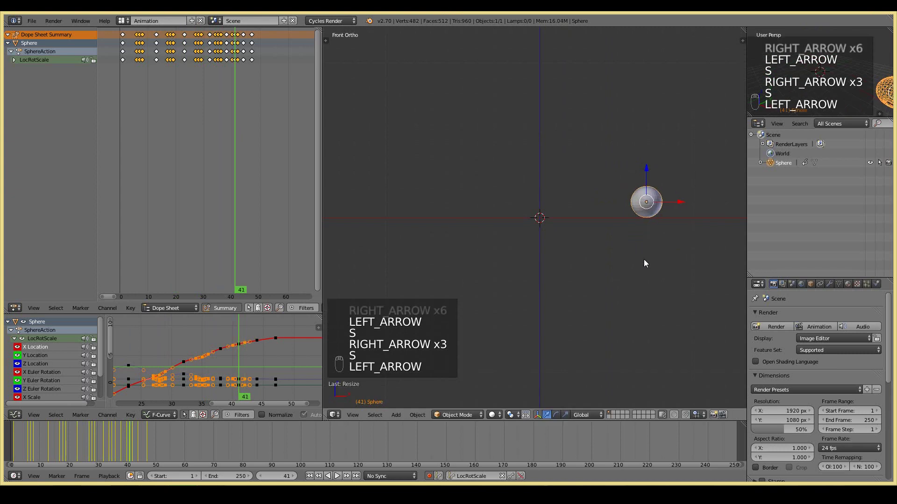
pyautogui.press('s')
pyautogui.click(680, 266)
pyautogui.press('g')
pyautogui.click(677, 268)
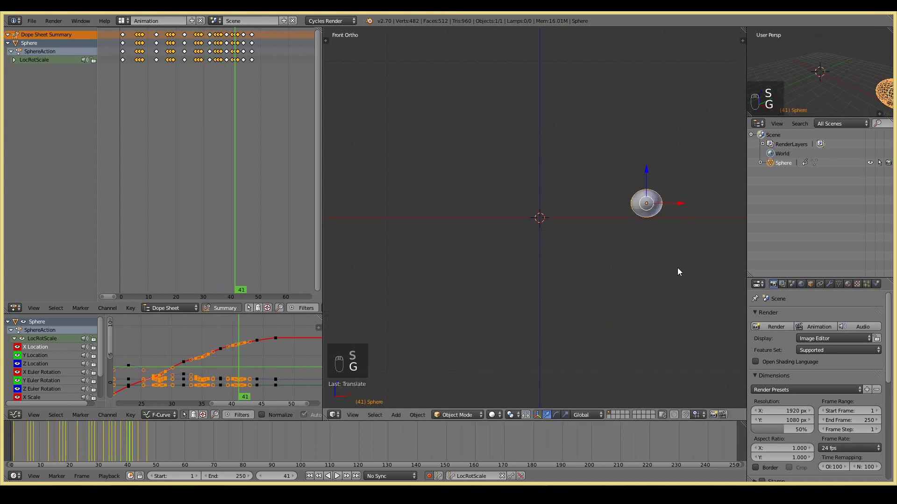
pyautogui.press('Right')
pyautogui.press('Right')
pyautogui.press('Right')
pyautogui.press('Right')
pyautogui.press('Right')
pyautogui.press('Right')
pyautogui.press('Left')
pyautogui.press('Right')
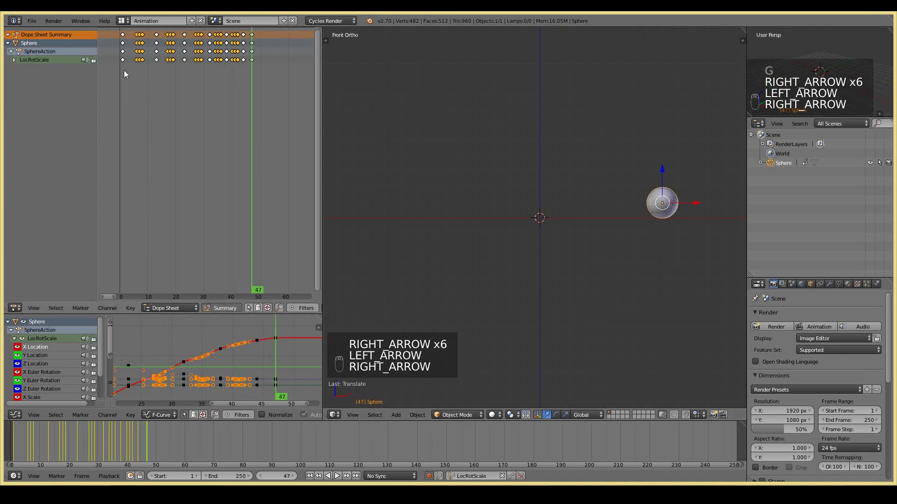
# Step: Play back and scrub the bounce, cancelling a stray scale and move on the sphere
pyautogui.hotkey('alt', 'a')
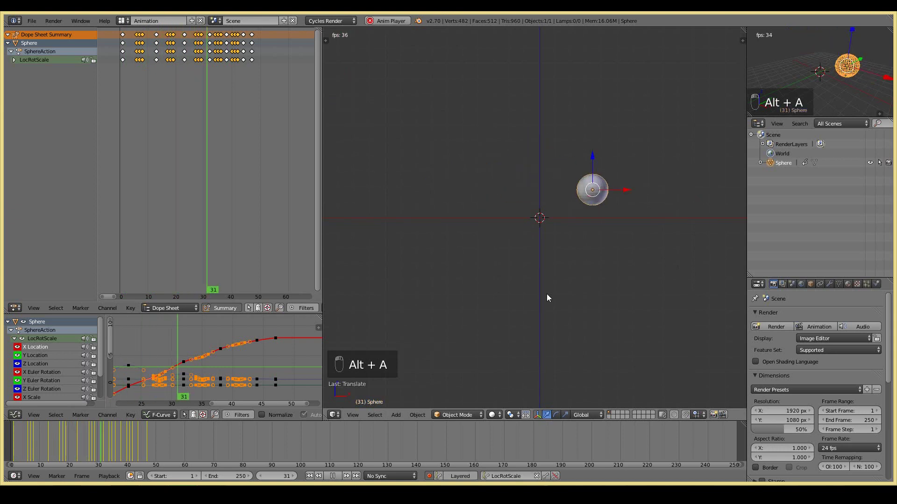
pyautogui.press('Escape')
pyautogui.hotkey('alt', 'a')
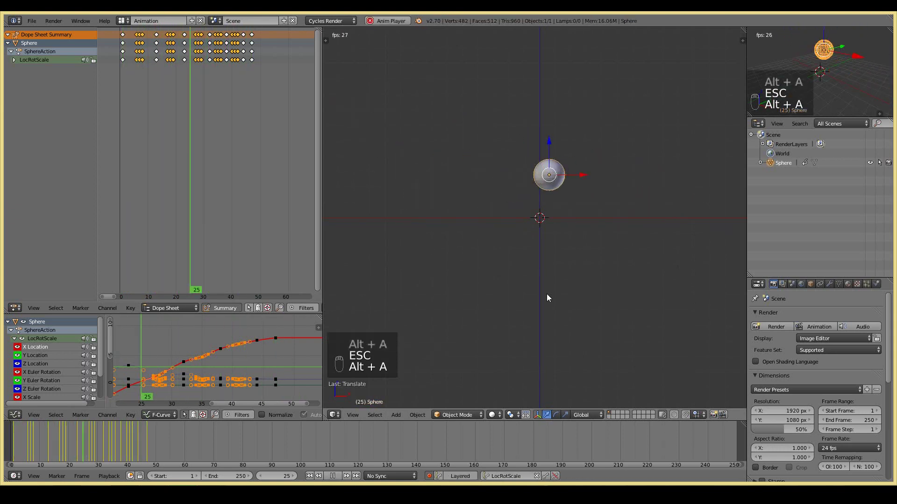
pyautogui.press('Escape')
pyautogui.hotkey('alt', 'a')
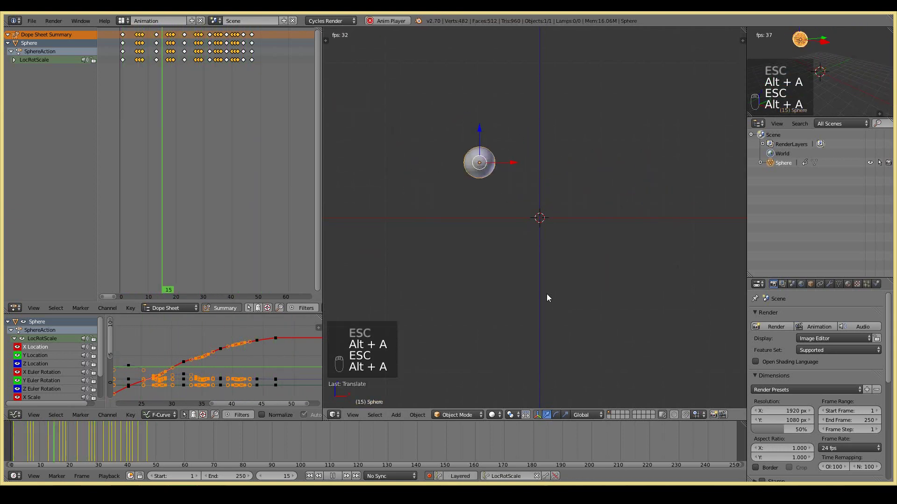
pyautogui.press('Escape')
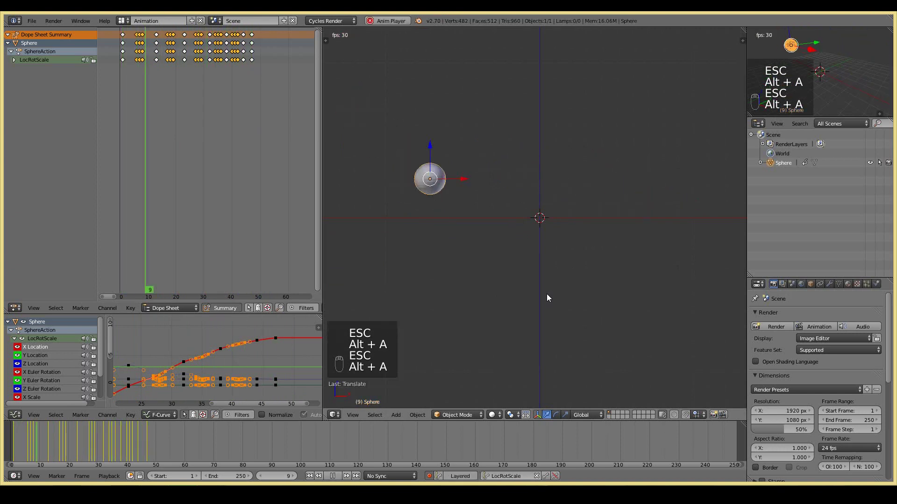
pyautogui.press('Escape')
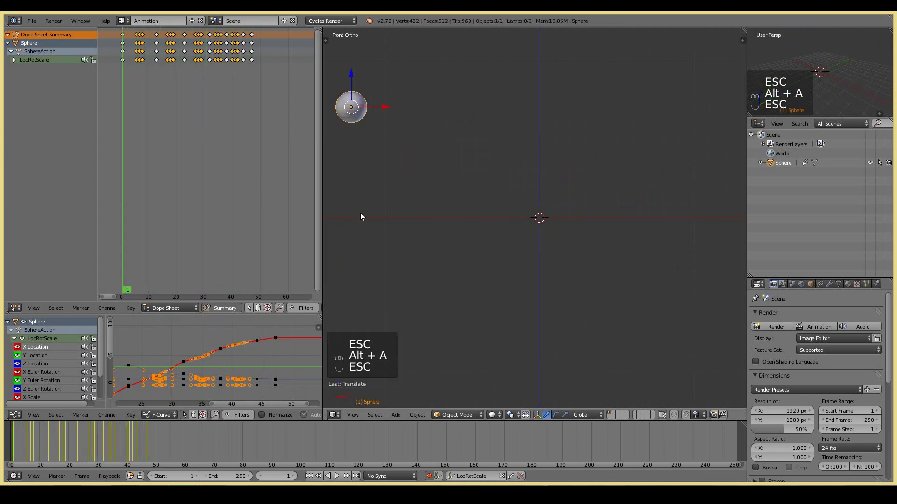
pyautogui.moveTo(156, 69); pyautogui.dragTo(198, 77)
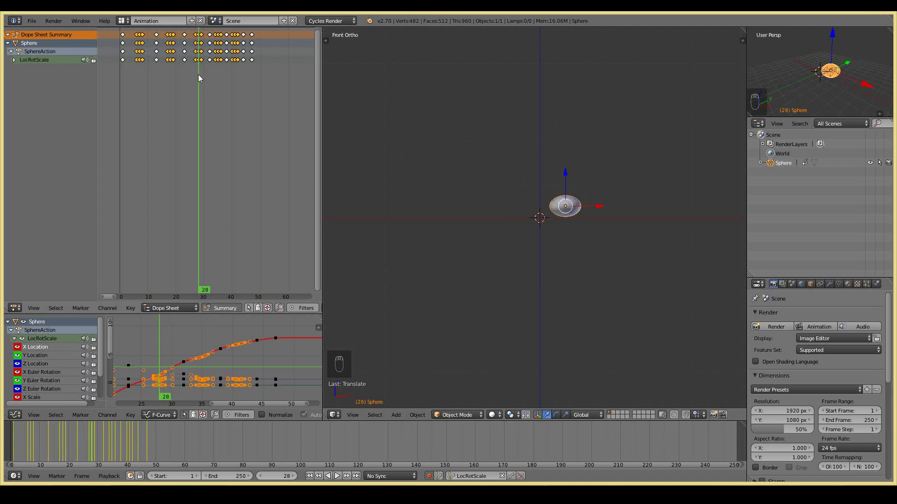
pyautogui.rightClick(607, 238)
pyautogui.press('g')
pyautogui.rightClick(604, 237)
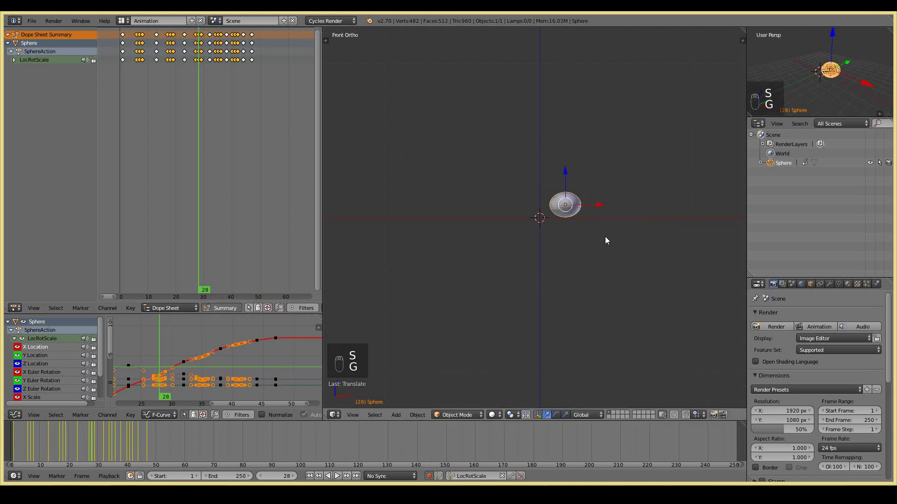
# Step: Rescale the sphere round along Z at frame 35, set its height, then step to frame 34
pyautogui.moveTo(191, 66); pyautogui.dragTo(217, 66)
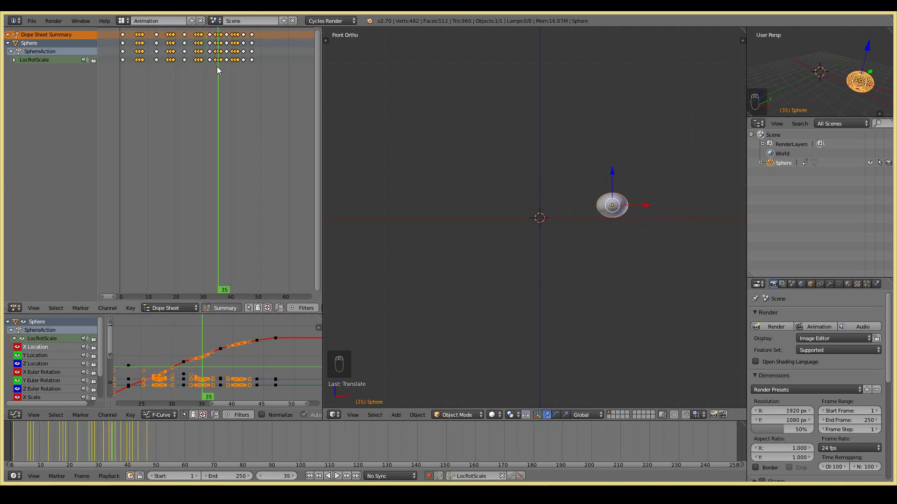
pyautogui.press('s')
pyautogui.middleClick(654, 245)
pyautogui.press('g')
pyautogui.click(644, 242)
pyautogui.press('Left')
# Step: Play and stop the bounce animation several times to review the motion
pyautogui.hotkey('alt', 'a')
pyautogui.hotkey('alt', 'a')
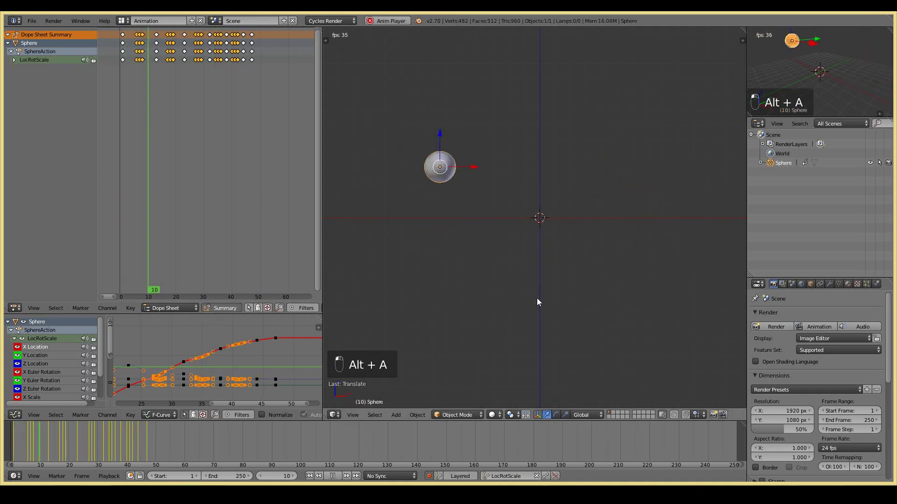
pyautogui.press('Escape')
pyautogui.hotkey('alt', 'a')
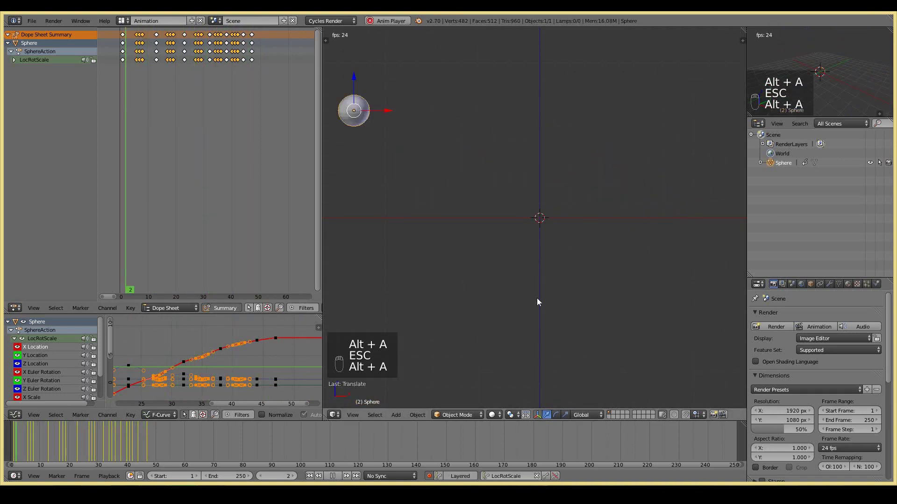
pyautogui.press('Escape')
pyautogui.hotkey('alt', 'a')
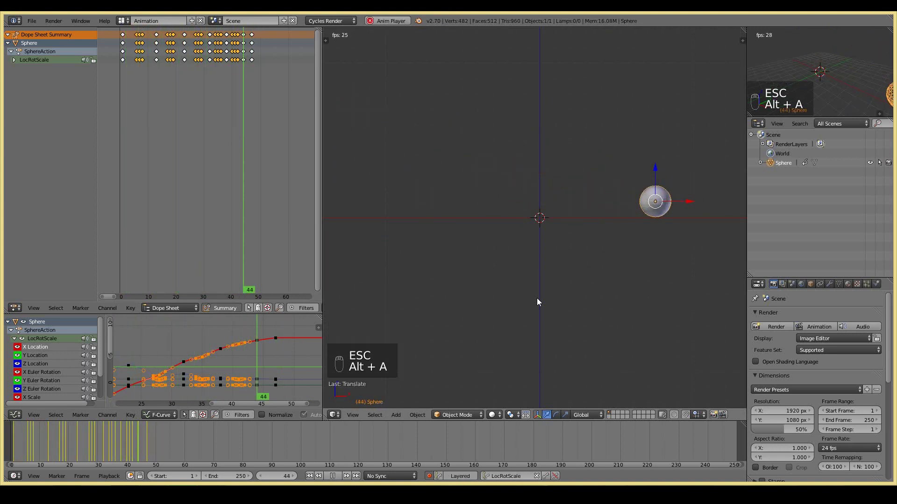
pyautogui.press('Escape')
pyautogui.hotkey('alt', 'a')
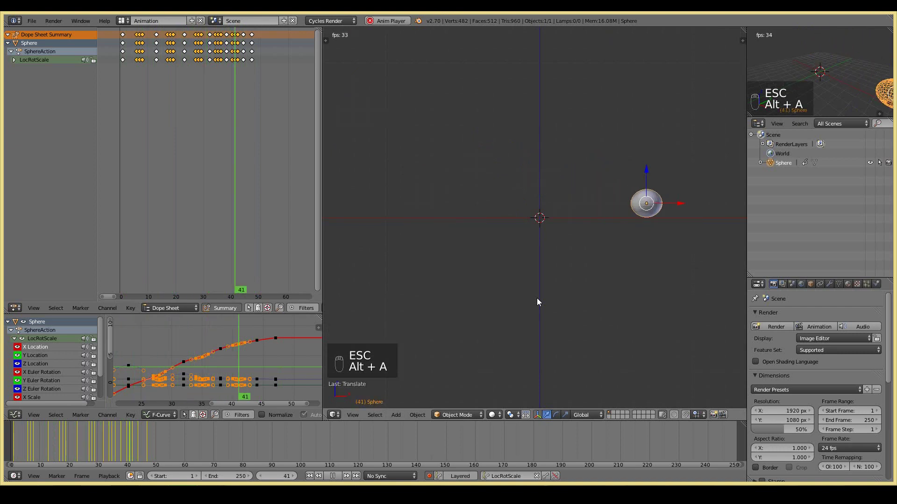
pyautogui.press('Escape')
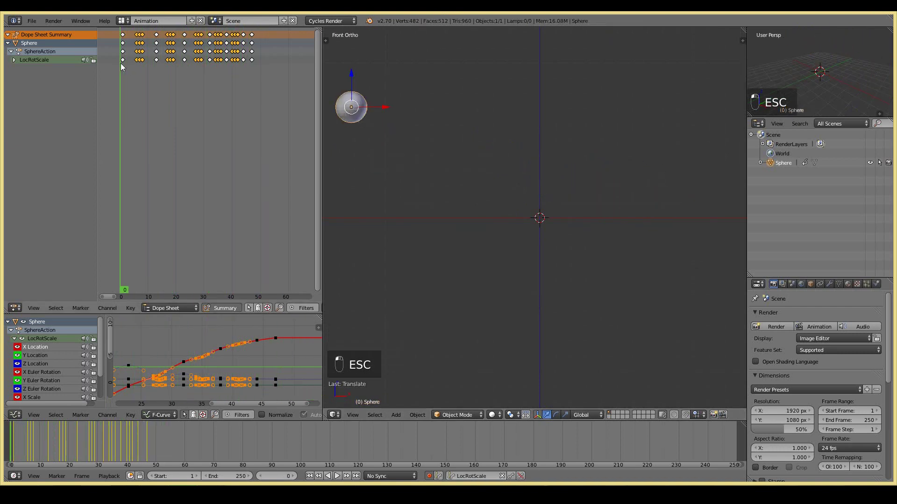
# Step: Step through the opening frames, return to frame 1, and show the view sidebar
pyautogui.moveTo(120, 63)
pyautogui.mouseDown()
pyautogui.moveTo(140, 64)
pyautogui.moveTo(128, 65)
pyautogui.mouseUp()
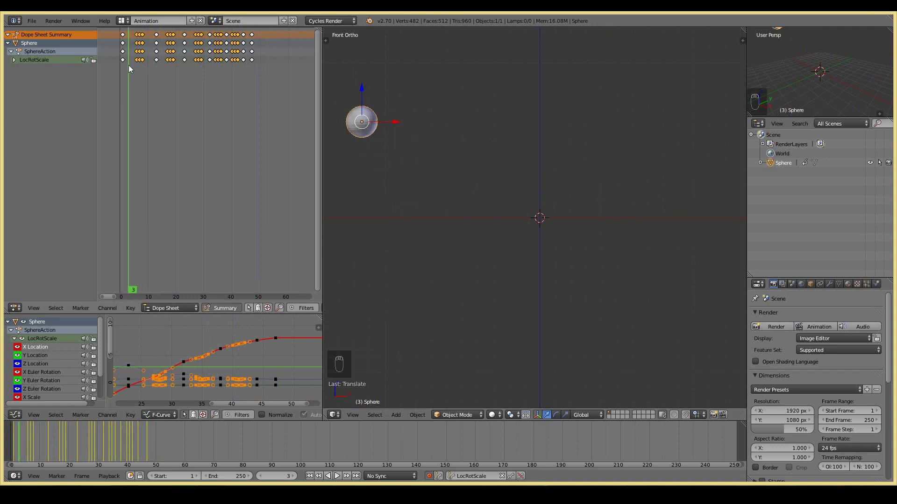
pyautogui.press('Right')
pyautogui.press('Left')
pyautogui.press('Right')
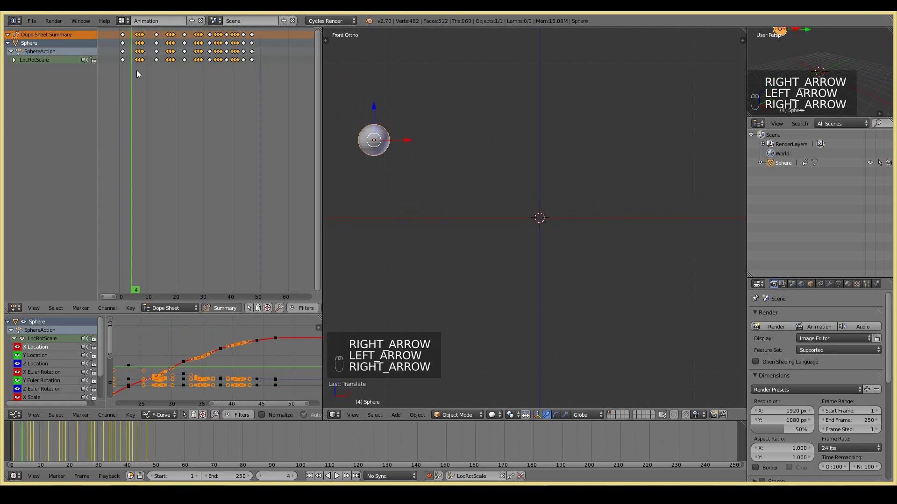
pyautogui.press('s')
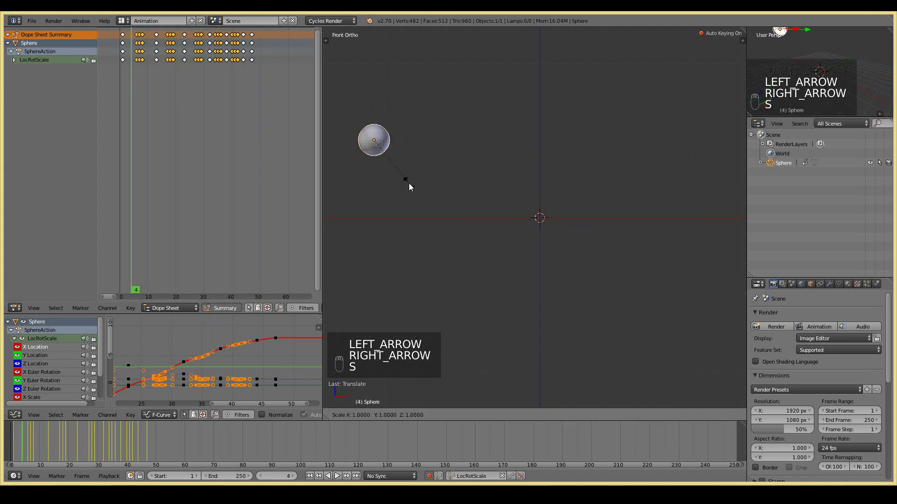
pyautogui.click(122, 55)
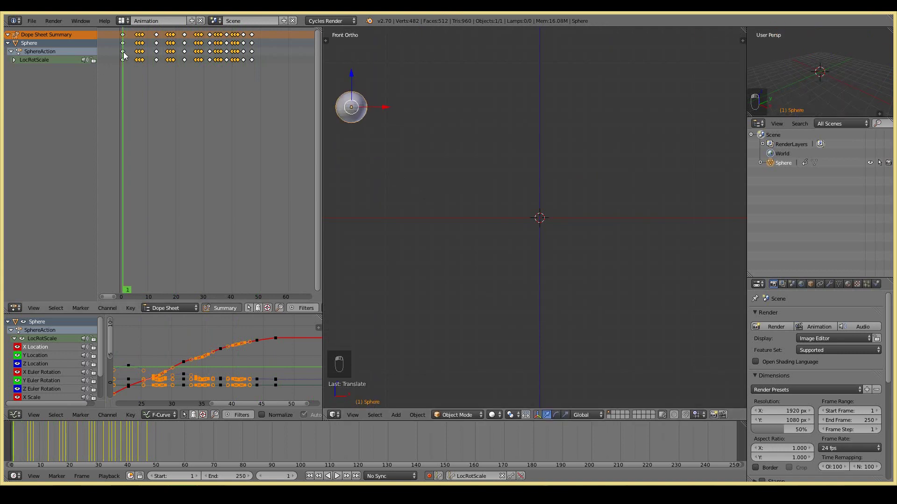
pyautogui.press('n')
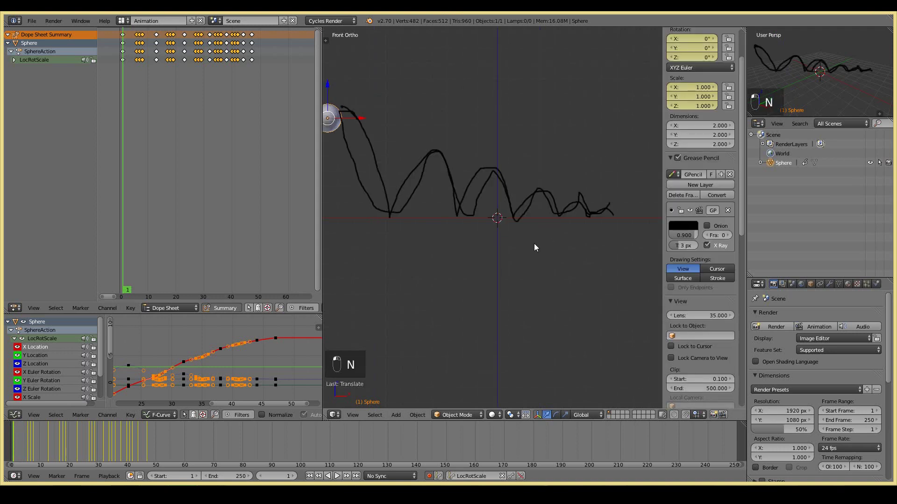
# Step: At frame 4, place the sphere on the drawn arc, stretch it along Z and tilt it
pyautogui.press('n')
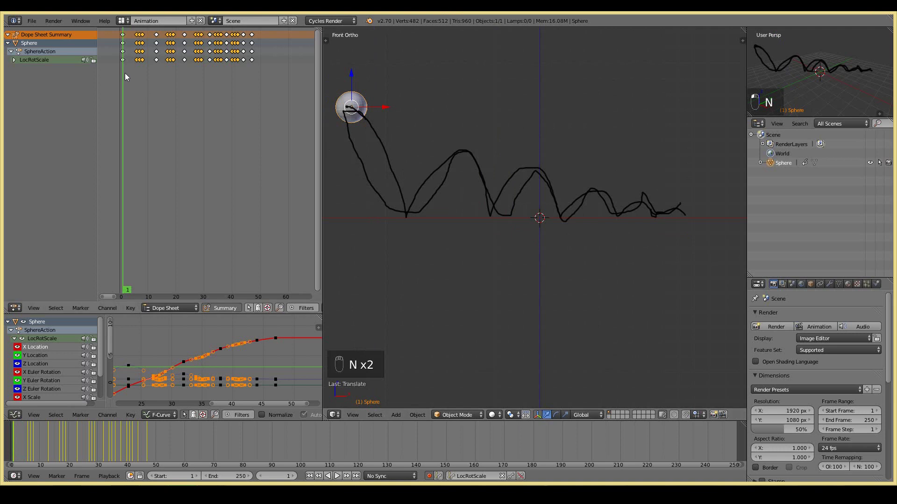
pyautogui.moveTo(122, 78); pyautogui.dragTo(133, 63)
pyautogui.press('g')
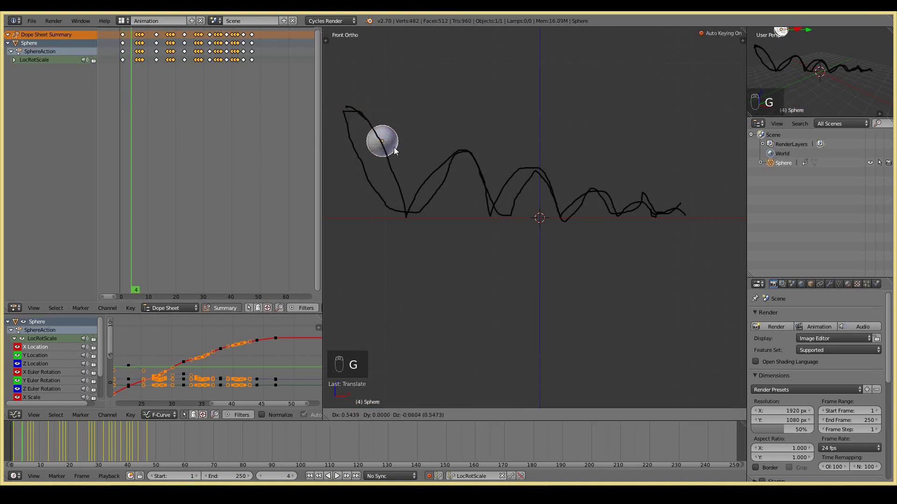
pyautogui.click(394, 150)
pyautogui.press('s')
pyautogui.press('z')
pyautogui.press('r')
pyautogui.click(473, 214)
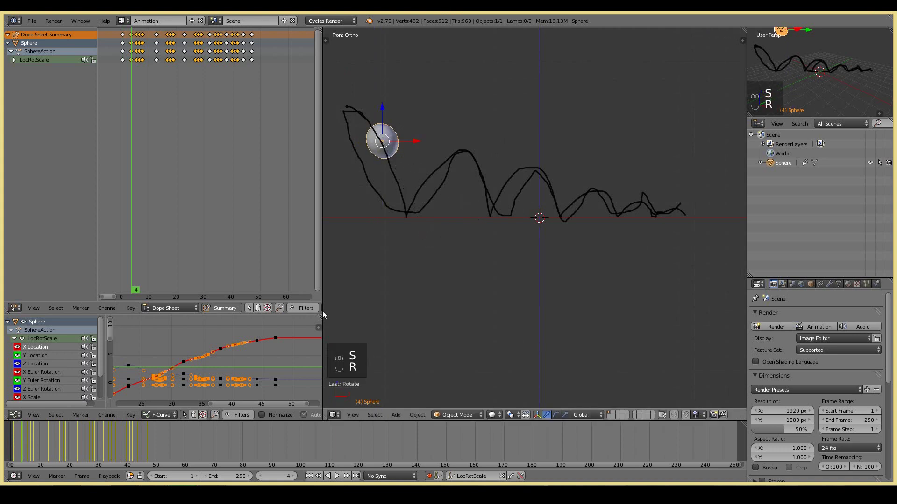
# Step: At frame 10, stretch, tilt and reposition the sphere along its path
pyautogui.click(146, 60)
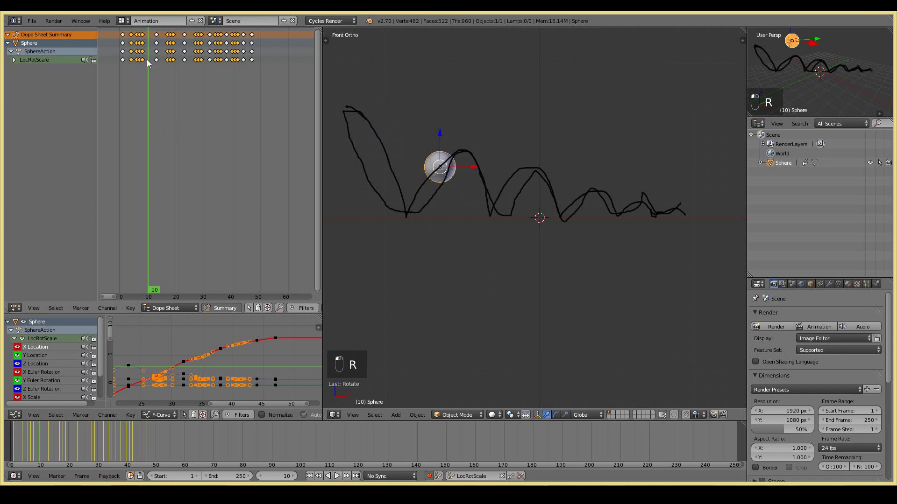
pyautogui.press('Right')
pyautogui.press('Left')
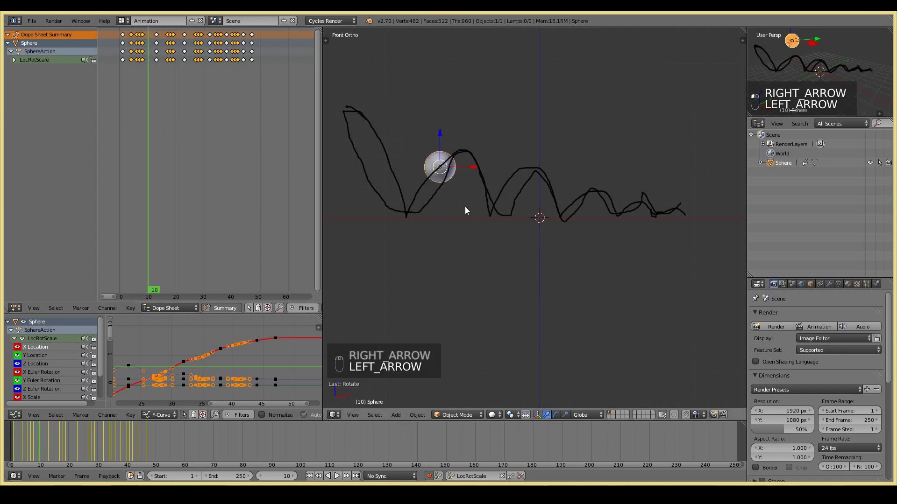
pyautogui.press('s')
pyautogui.click(468, 231)
pyautogui.press('r')
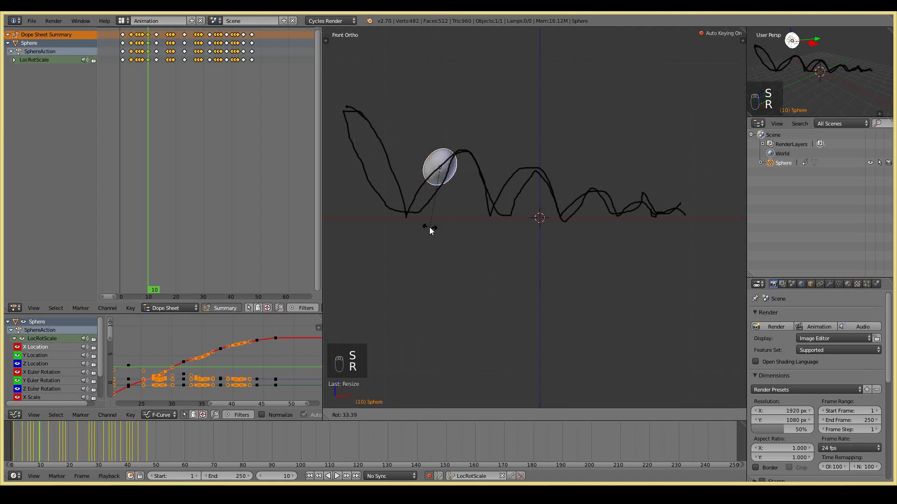
pyautogui.click(430, 228)
pyautogui.press('g')
pyautogui.click(447, 226)
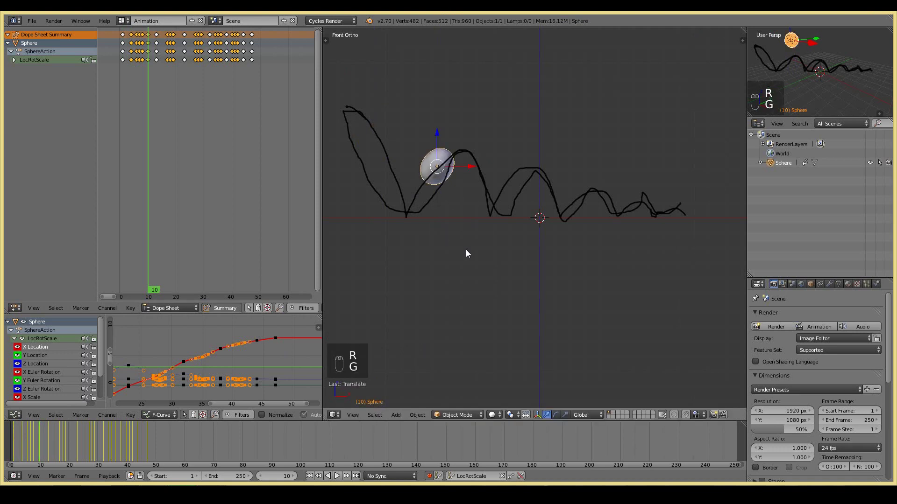
pyautogui.moveTo(153, 67); pyautogui.dragTo(161, 67)
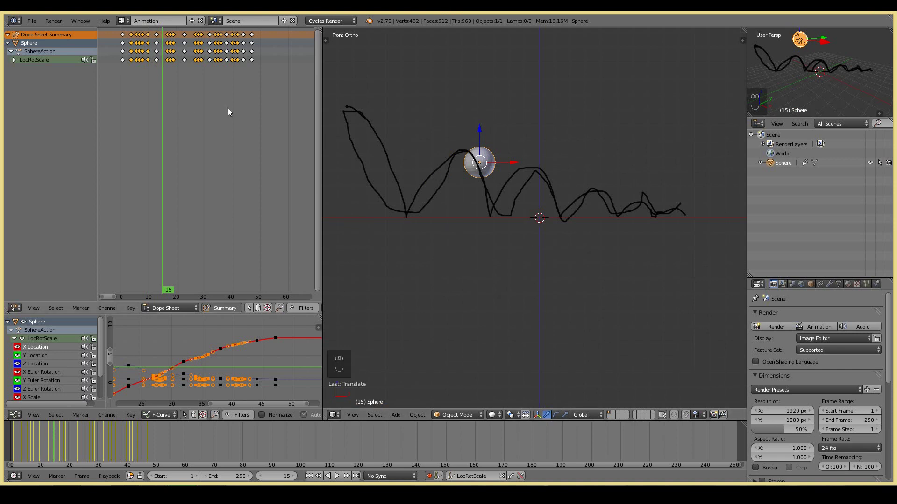
# Step: Stretch and tilt the sphere to follow the arc at frames 15 and 21
pyautogui.press('s')
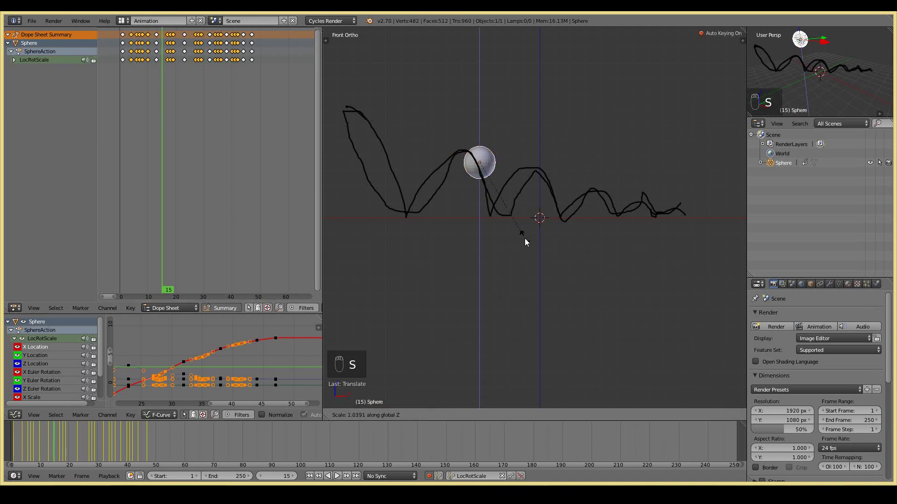
pyautogui.click(525, 239)
pyautogui.press('r')
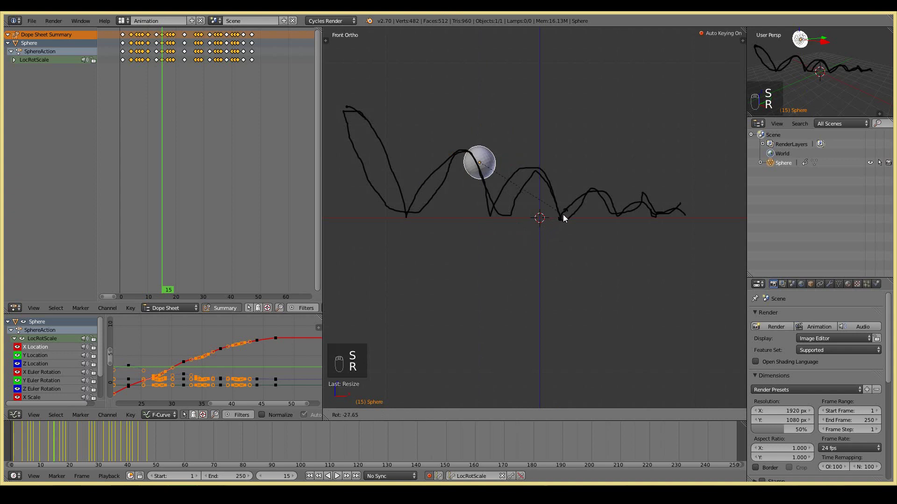
pyautogui.click(562, 215)
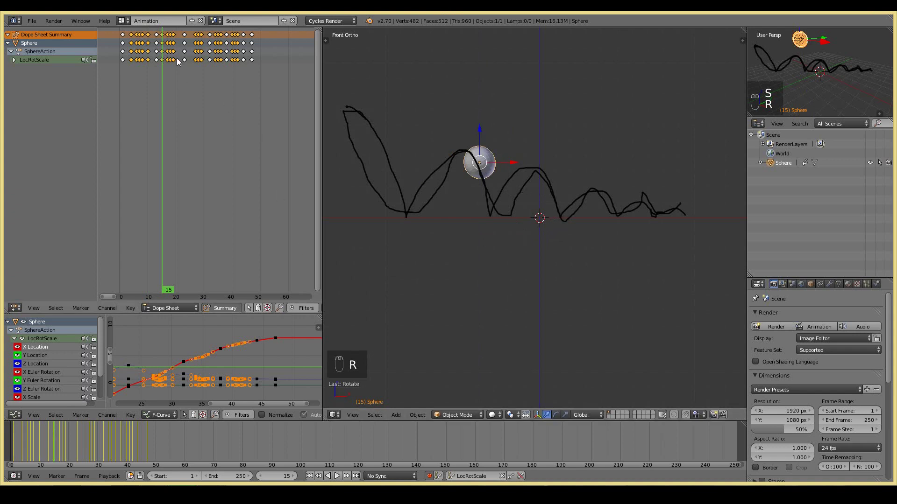
pyautogui.moveTo(177, 58); pyautogui.dragTo(179, 58)
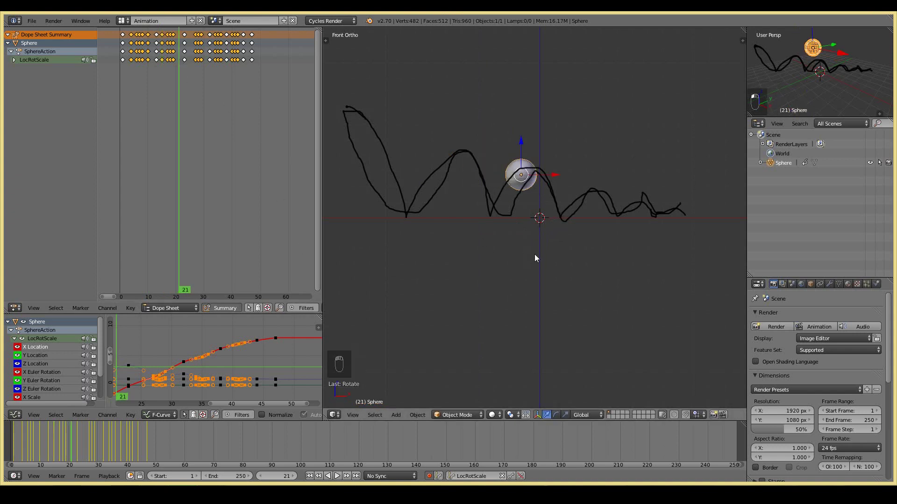
pyautogui.press('s')
pyautogui.press('z')
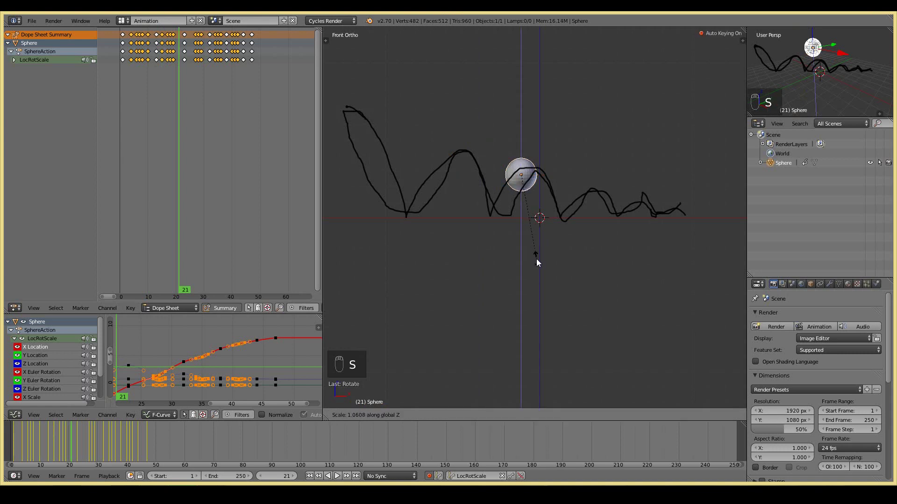
pyautogui.click(536, 259)
pyautogui.press('r')
pyautogui.click(490, 258)
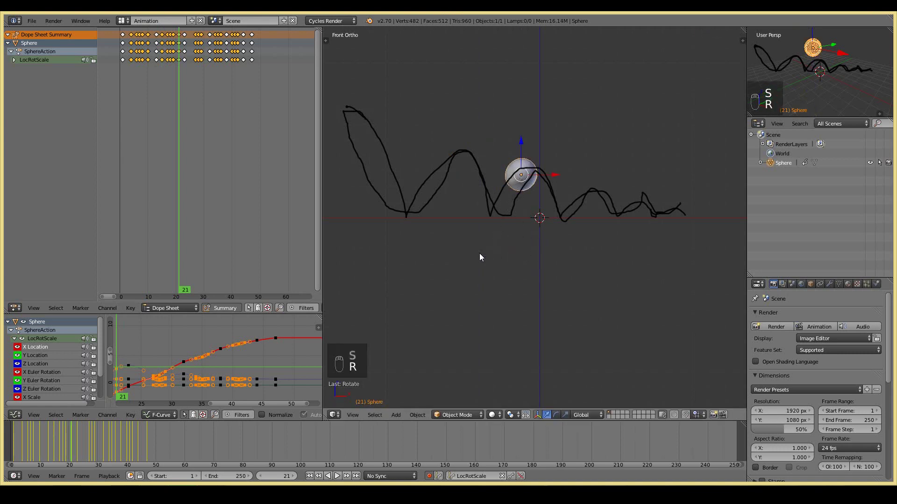
# Step: Scale and tilt the sphere along its path at frames 25 and 30
pyautogui.moveTo(183, 39); pyautogui.dragTo(189, 41)
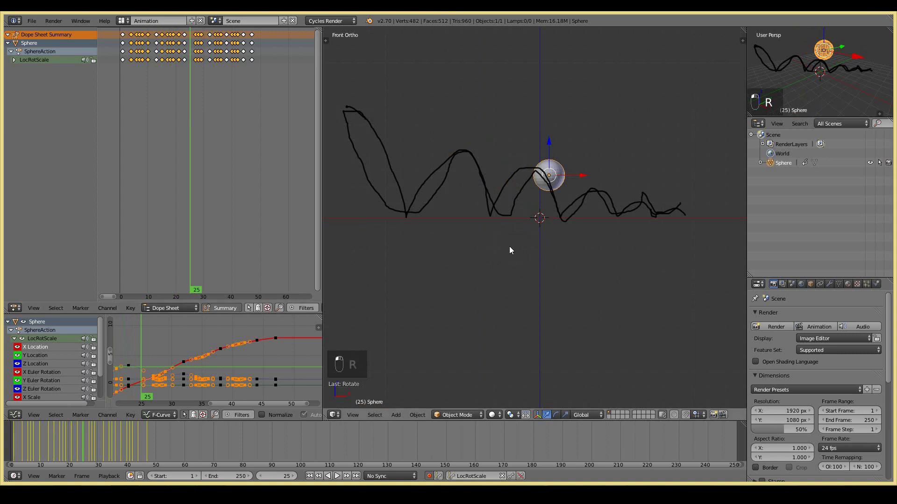
pyautogui.press('s')
pyautogui.press('z')
pyautogui.click(551, 249)
pyautogui.press('r')
pyautogui.click(580, 250)
pyautogui.click(208, 55)
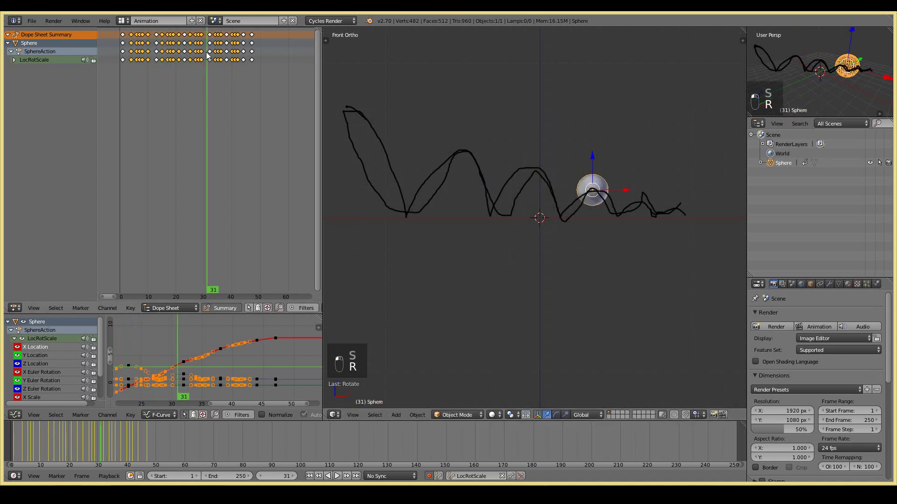
pyautogui.press('Left')
pyautogui.press('s')
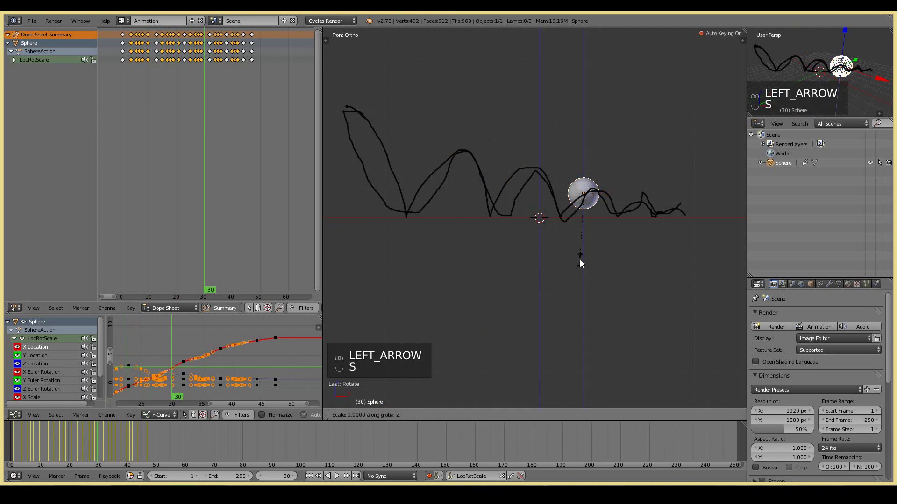
pyautogui.press('s')
pyautogui.press('r')
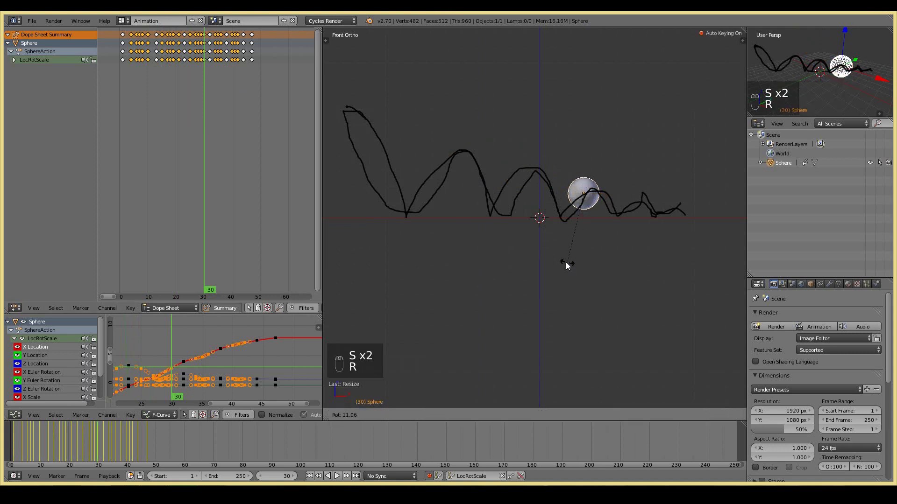
pyautogui.click(552, 260)
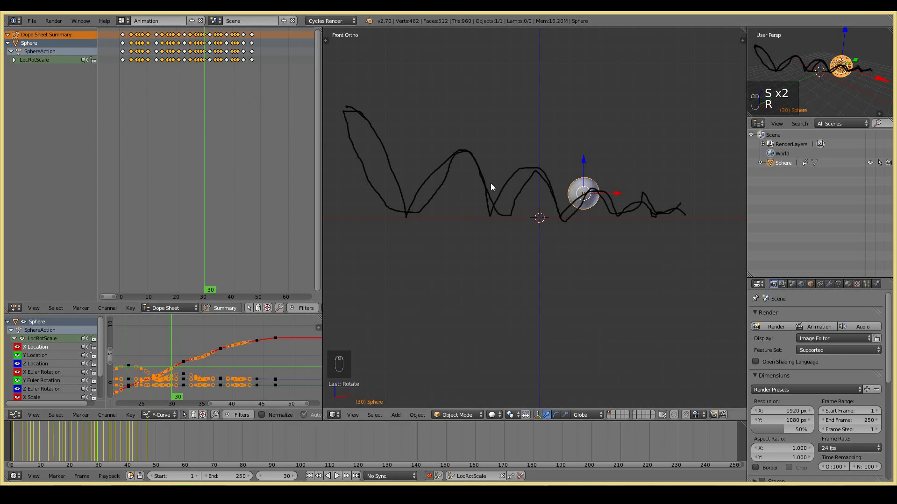
# Step: Replay the bounce from frame 1, then hide the grease pencil sketch layer
pyautogui.click(123, 52)
pyautogui.hotkey('alt', 'a')
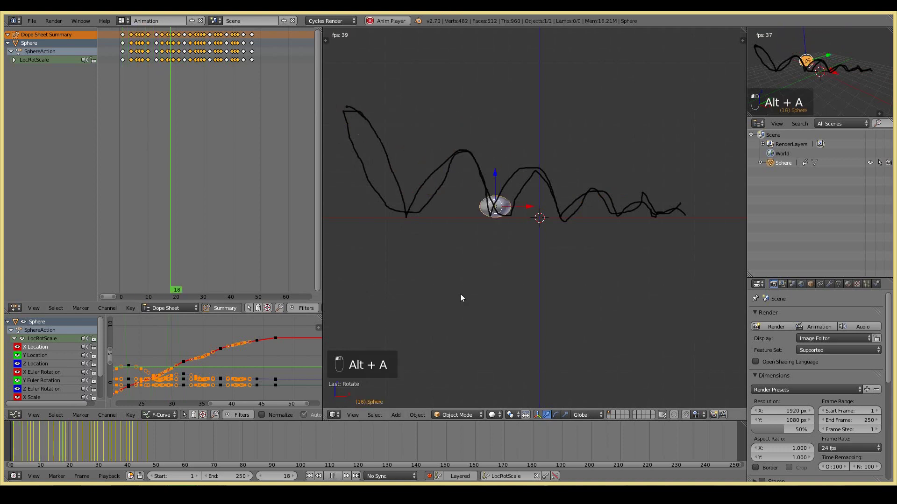
pyautogui.press('Escape')
pyautogui.press('n')
pyautogui.click(690, 211)
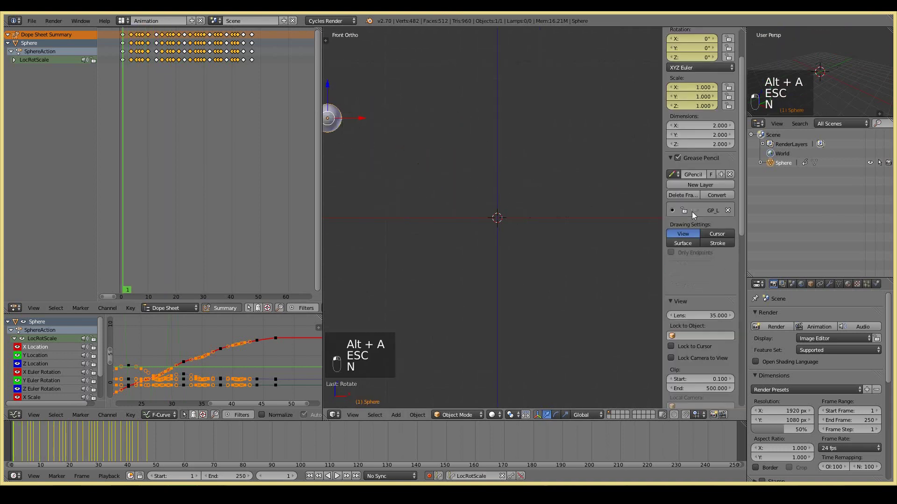
pyautogui.press('n')
# Step: Preview the bounce twice without the sketch, rewinding to frame 1 each time
pyautogui.hotkey('alt', 'a')
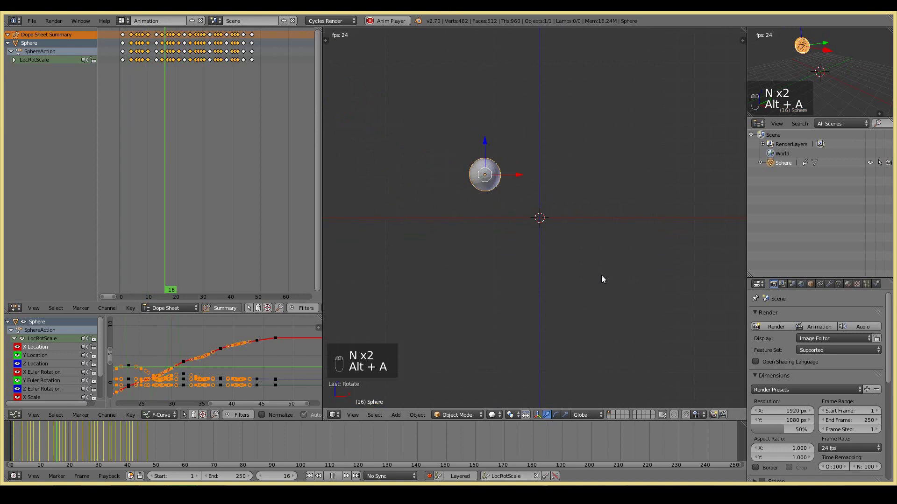
pyautogui.press('Escape')
pyautogui.hotkey('alt', 'a')
pyautogui.press('Escape')
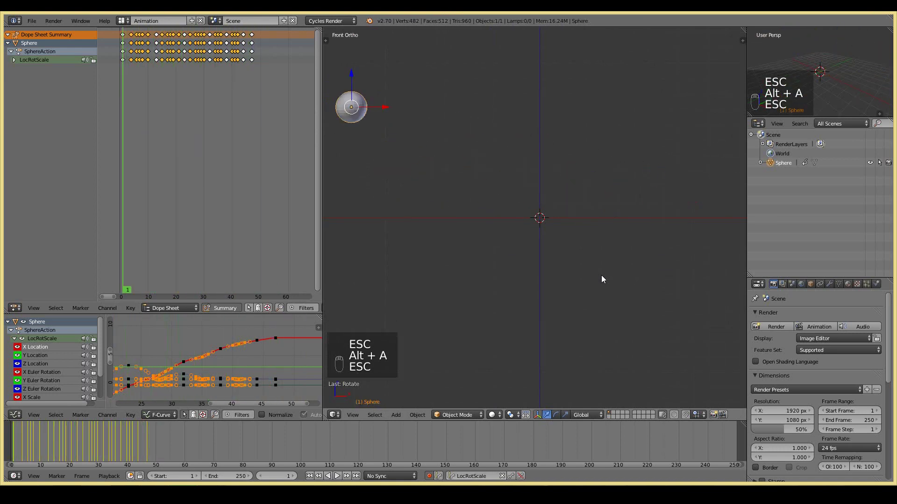
# Step: Deselect the sphere and replay the bounce repeatedly, stopping back at frame 1
pyautogui.press('a')
pyautogui.hotkey('alt', 'a')
pyautogui.press('Escape')
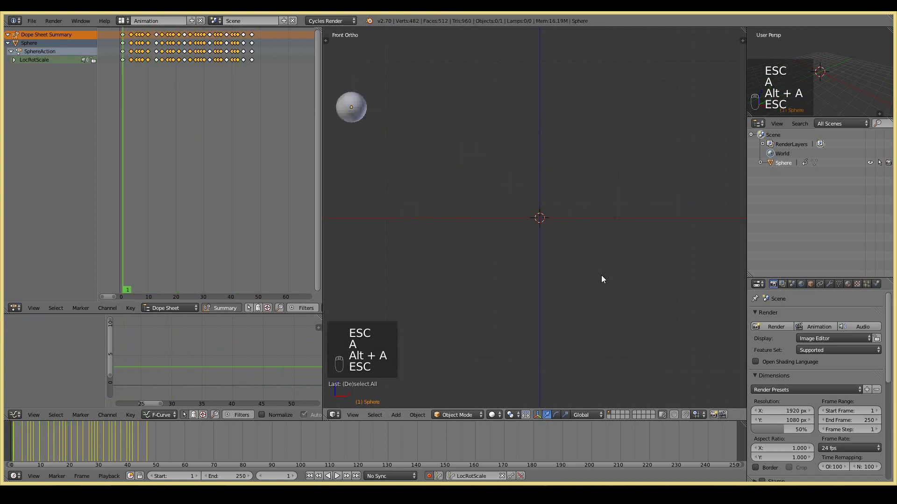
pyautogui.hotkey('alt', 'a')
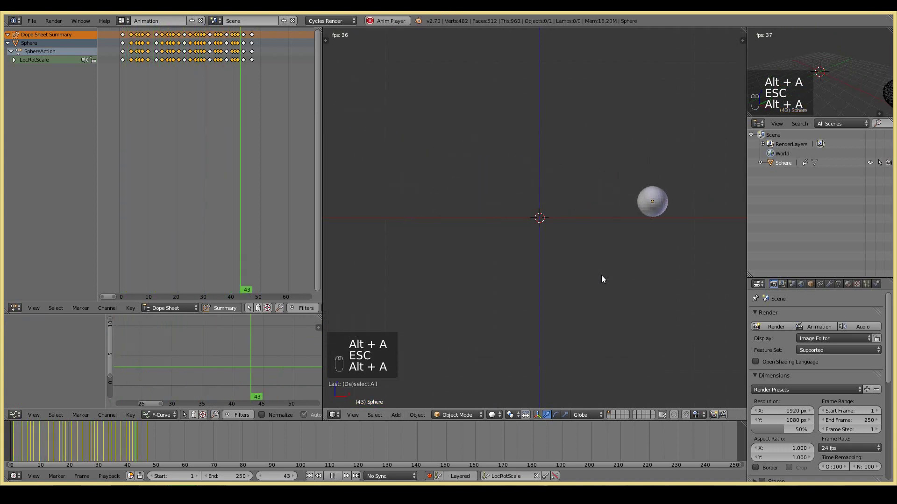
pyautogui.press('Escape')
pyautogui.hotkey('alt', 'a')
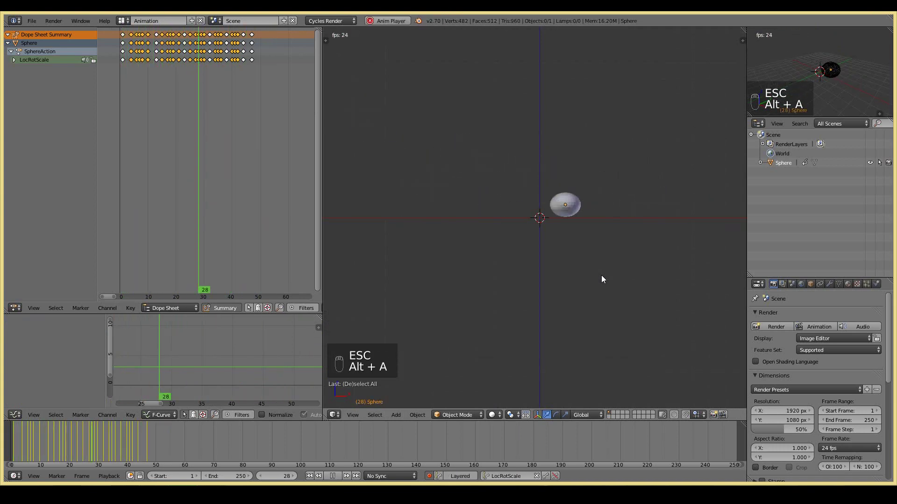
pyautogui.press('Escape')
pyautogui.hotkey('alt', 'a')
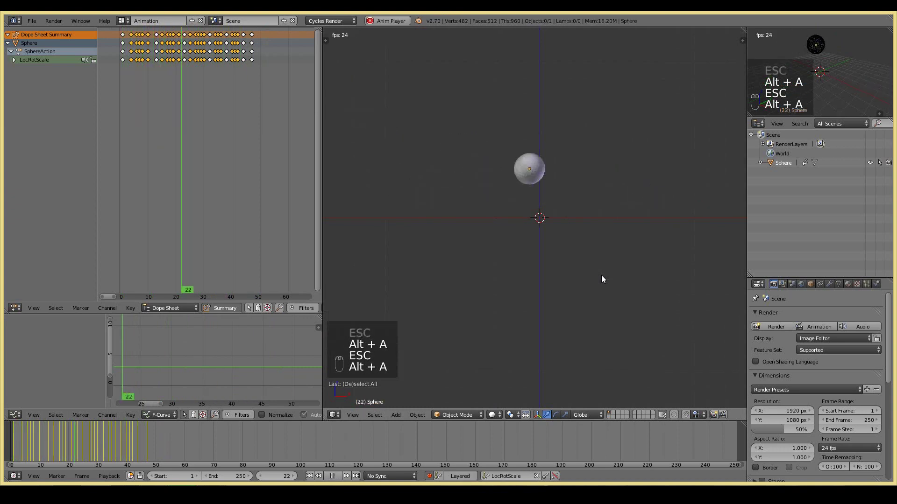
pyautogui.press('Escape')
pyautogui.hotkey('alt', 'a')
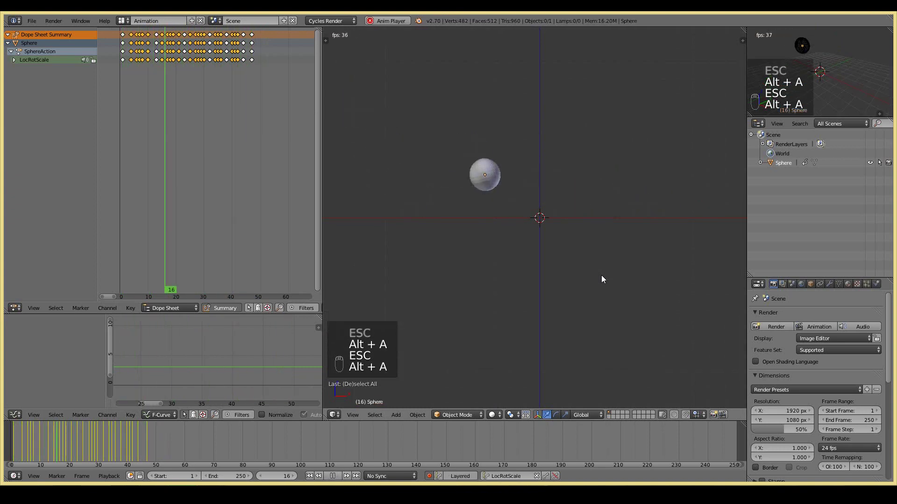
pyautogui.press('Escape')
pyautogui.hotkey('alt', 'a')
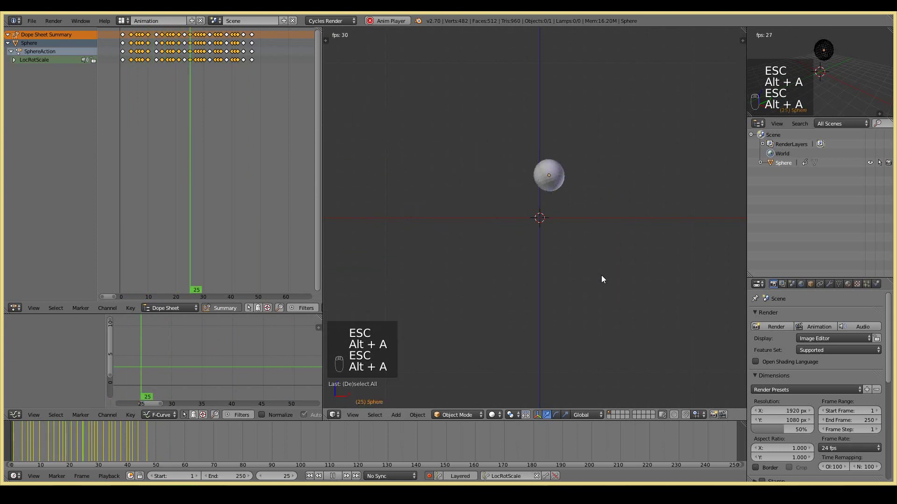
pyautogui.press('Escape')
pyautogui.hotkey('alt', 'a')
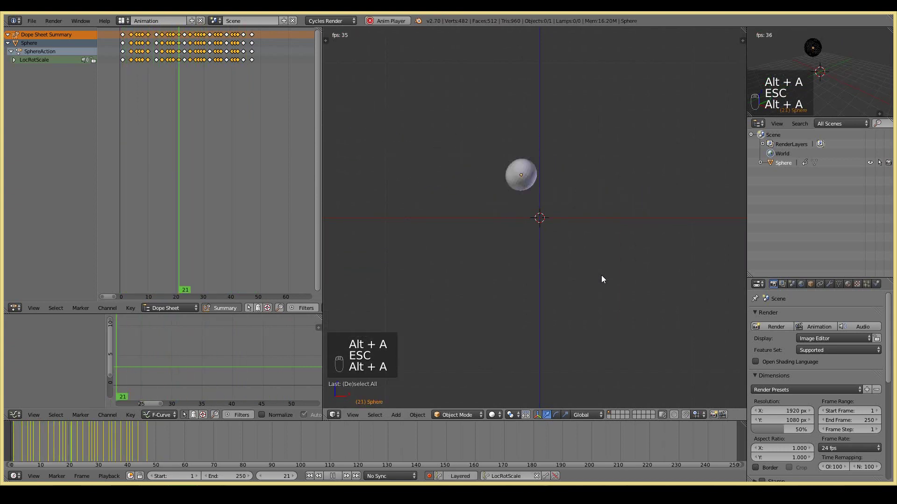
pyautogui.press('Escape')
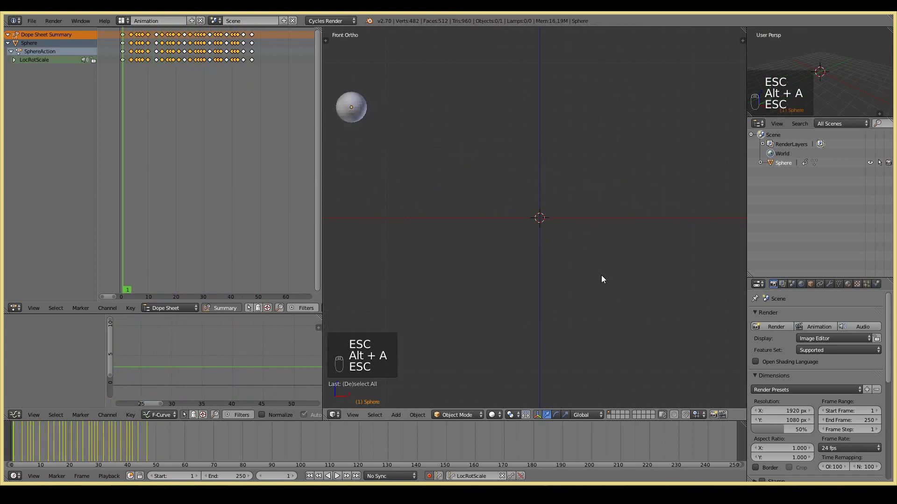
pyautogui.hotkey('alt', 'a')
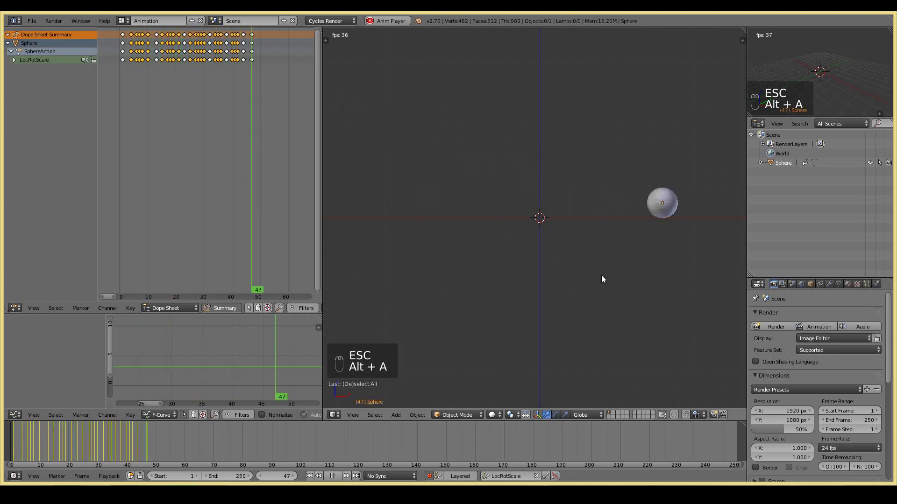
pyautogui.press('Escape')
pyautogui.hotkey('alt', 'a')
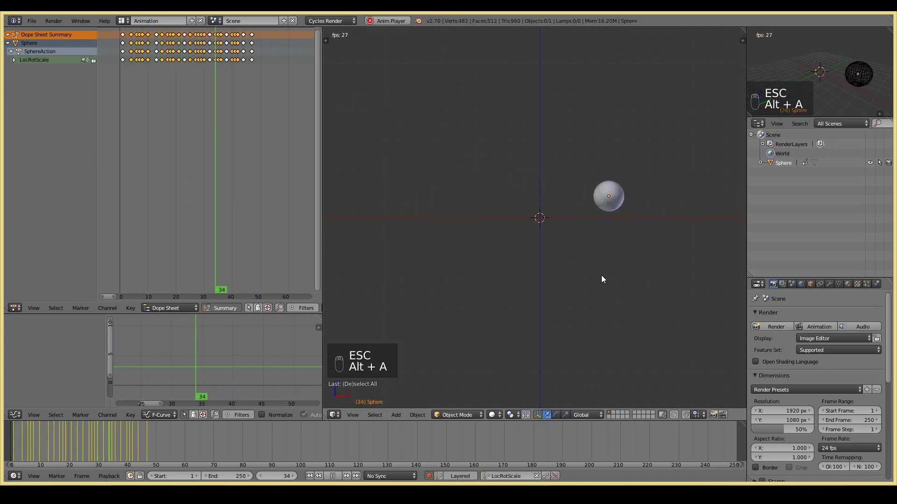
pyautogui.press('Escape')
pyautogui.hotkey('alt', 'a')
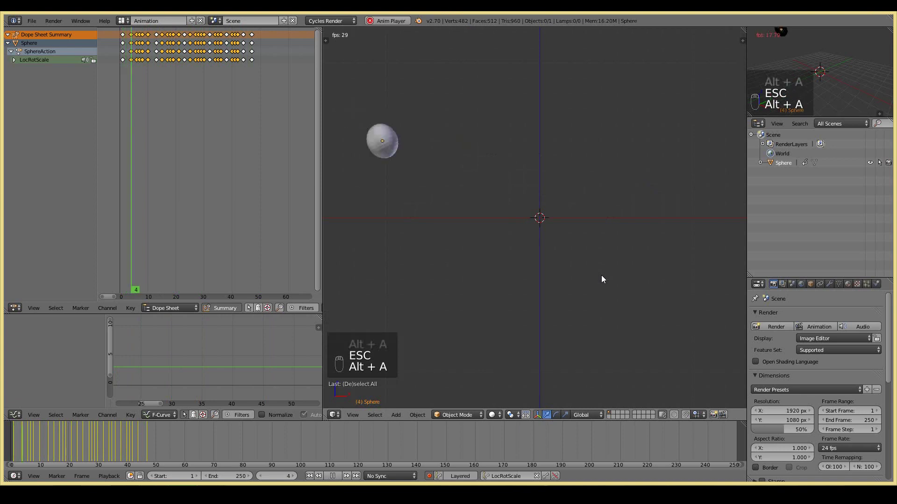
pyautogui.press('Escape')
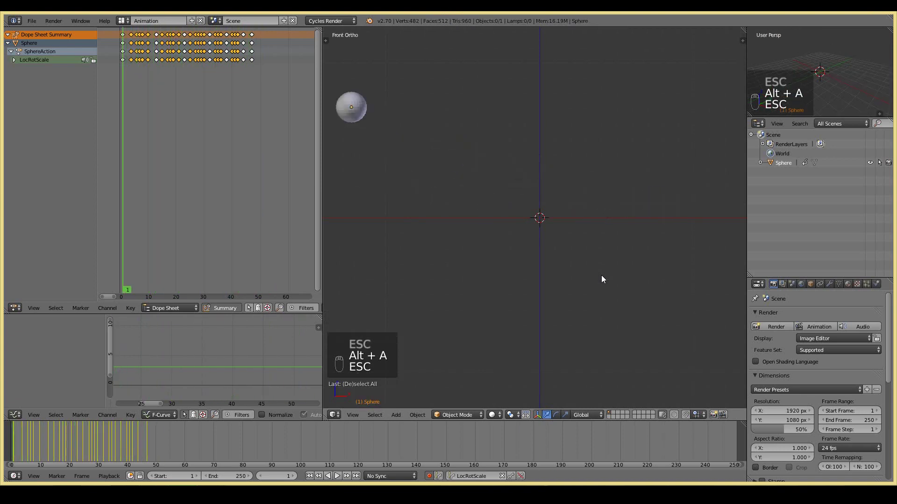
pyautogui.hotkey('alt', 'a')
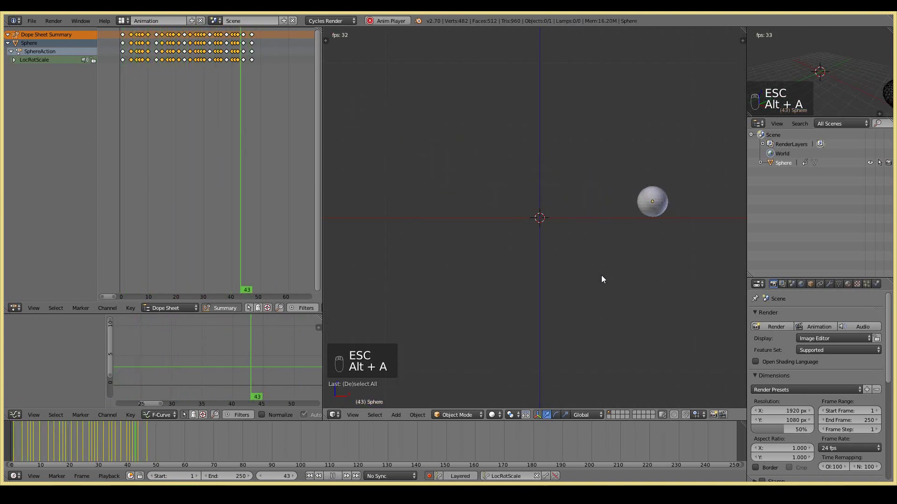
pyautogui.press('Escape')
pyautogui.hotkey('alt', 'a')
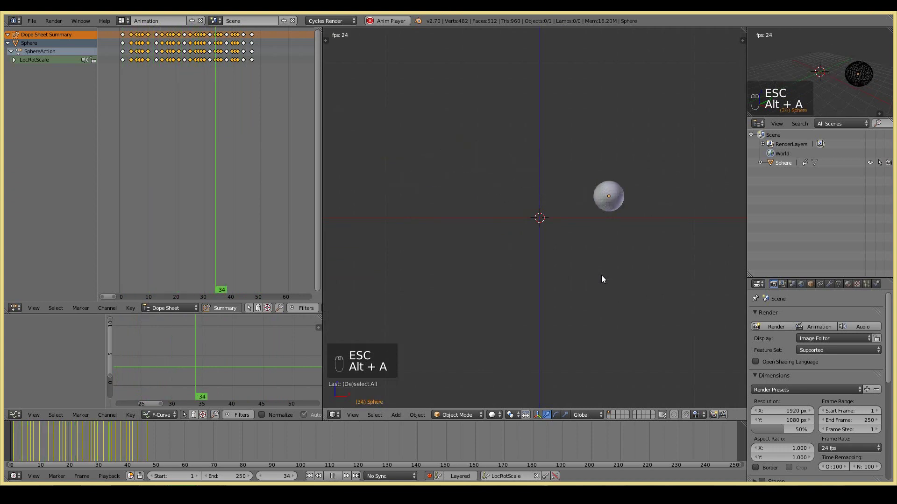
pyautogui.press('Escape')
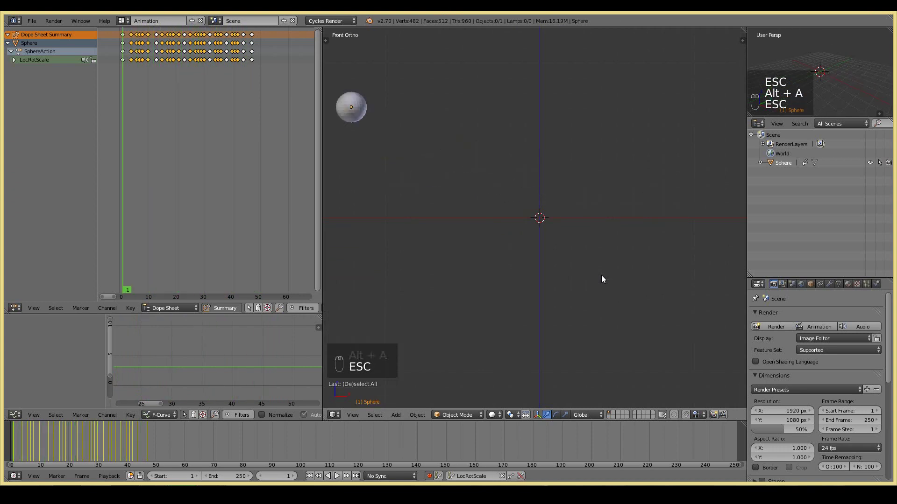
# Step: Change the scene end frame from 250 to 47, play the looping bounce, and select the sphere
pyautogui.click(146, 439)
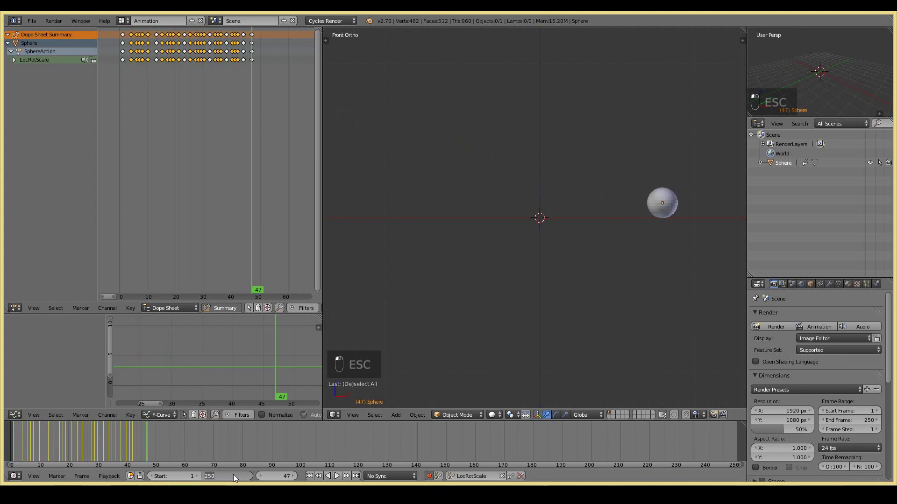
pyautogui.write('47')
pyautogui.press('Return')
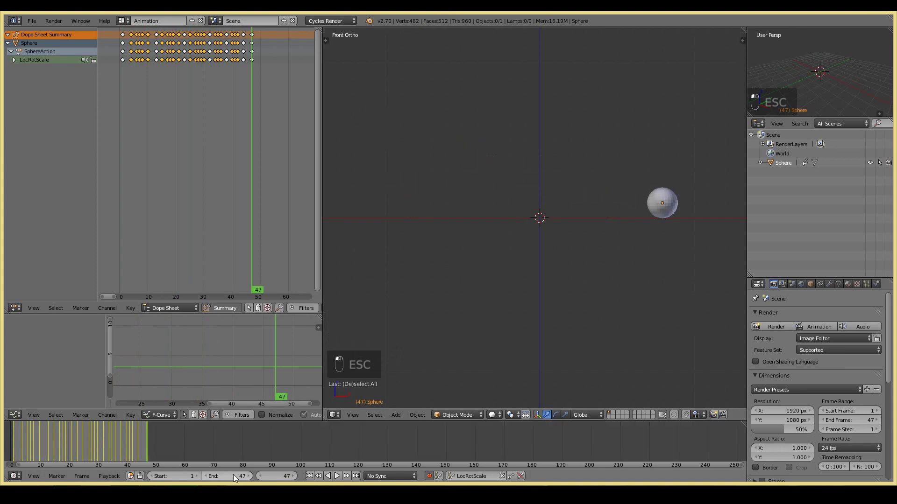
pyautogui.hotkey('alt', 'a')
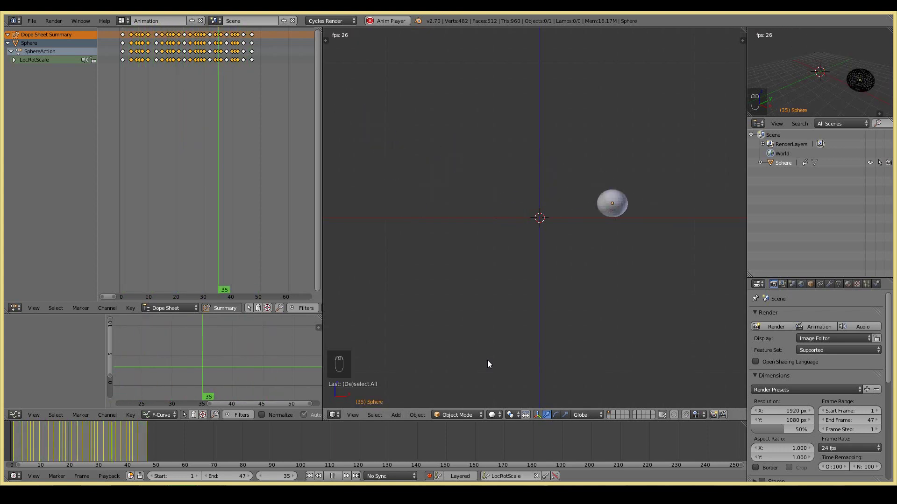
pyautogui.press('Tab')
pyautogui.press('Tab')
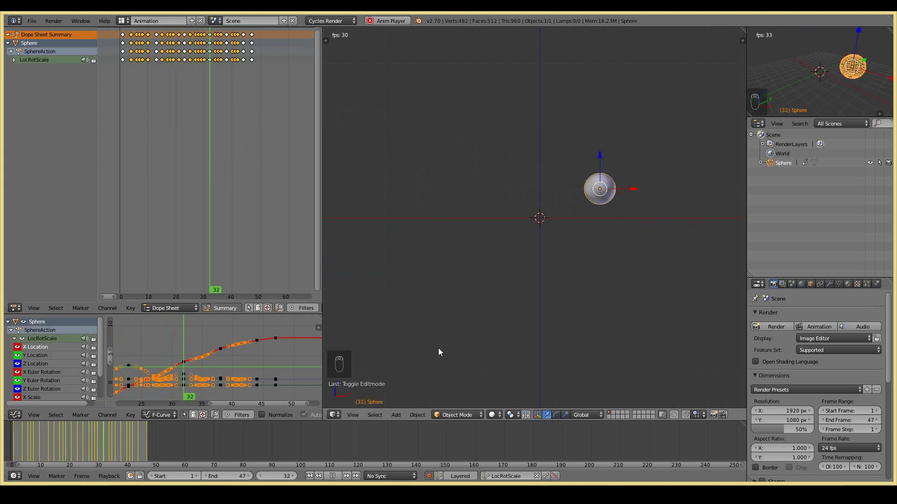